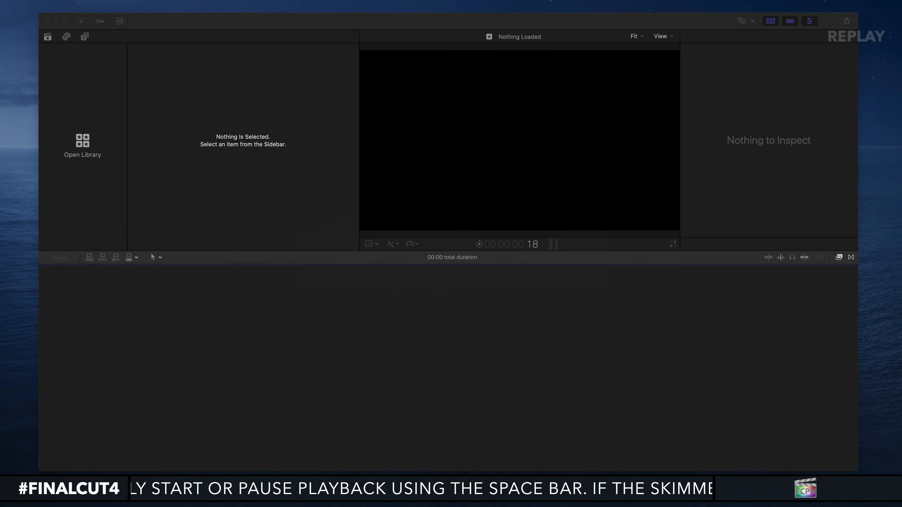
Create a new library named Test in the Movies folder.
click(185, 54)
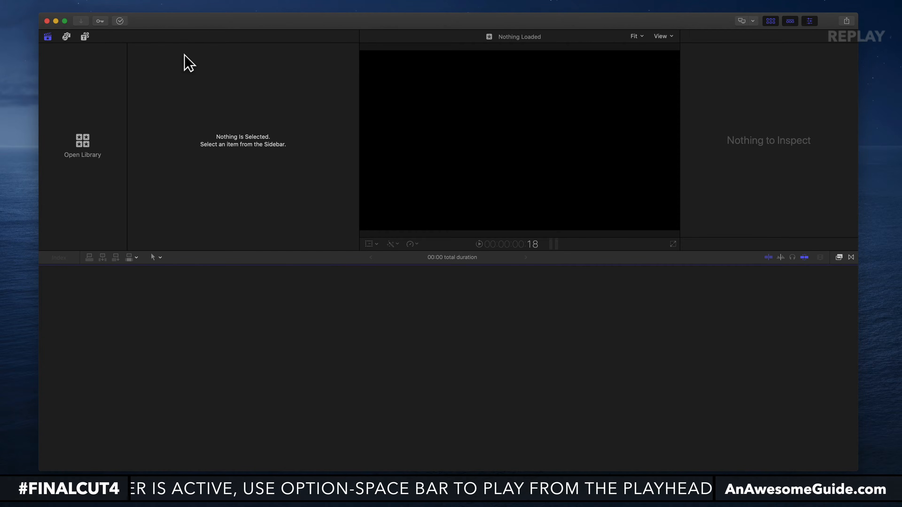
click(88, 147)
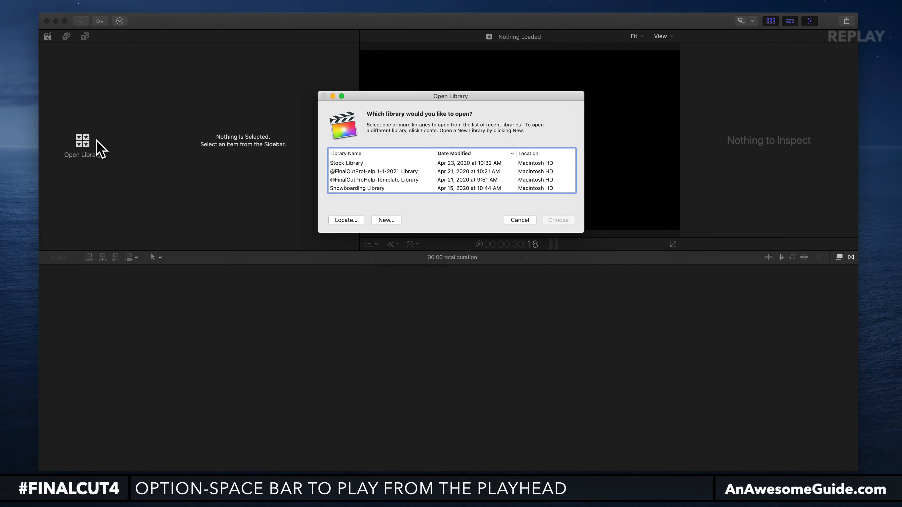
click(389, 220)
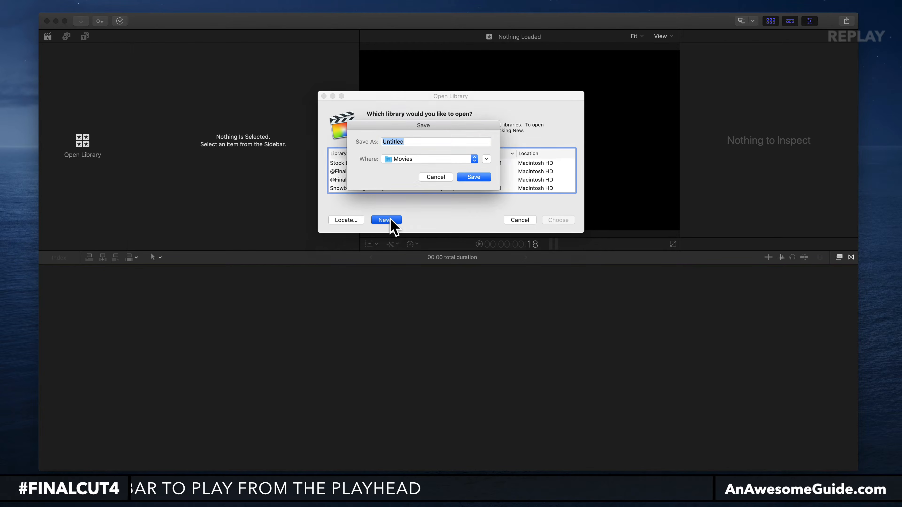
text(Test)
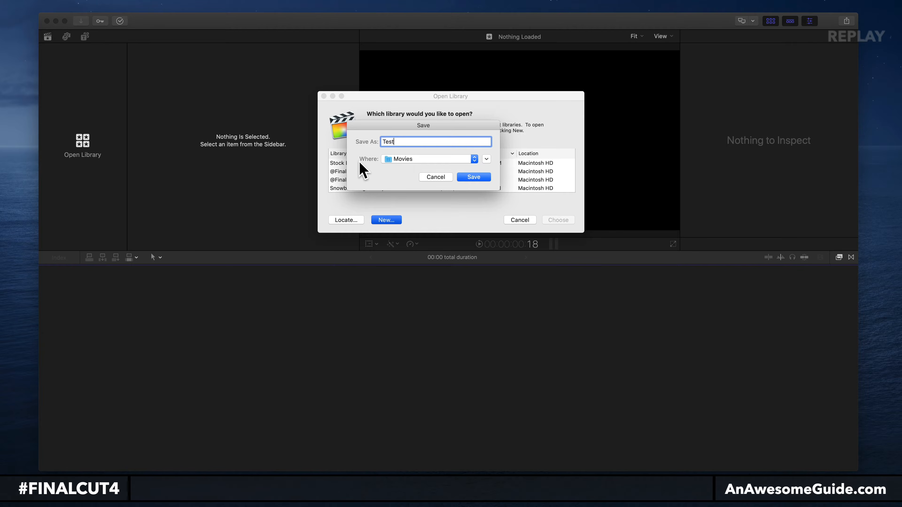
click(481, 180)
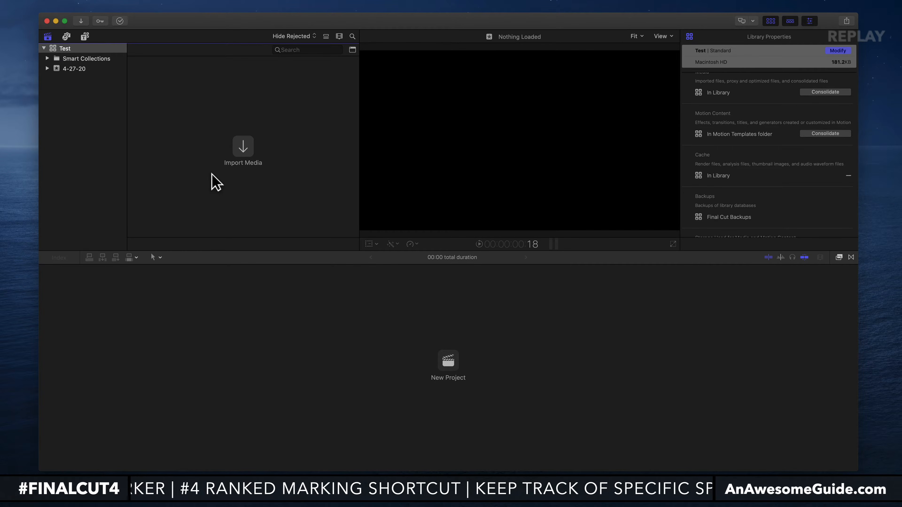
Import Octopus.mp4 from the Desktop into the 4-27-20 event, copying the file to the library.
key(super+i)
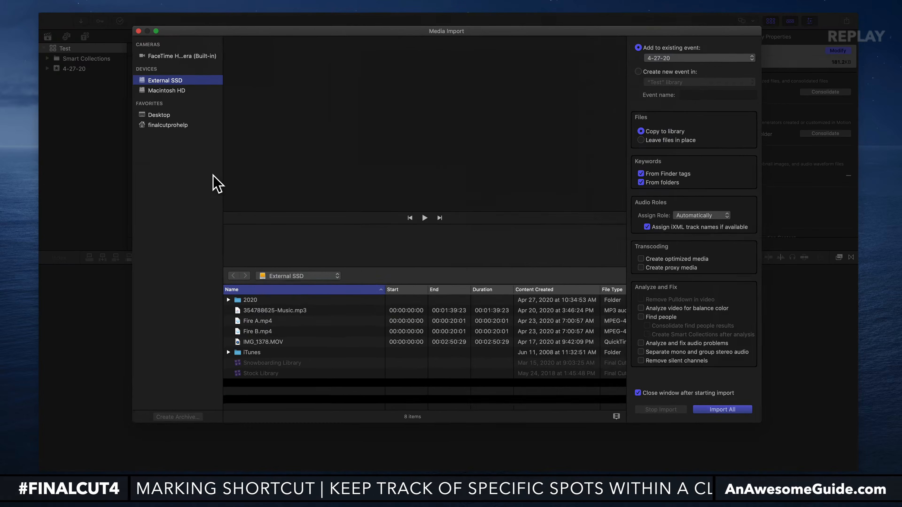
click(178, 116)
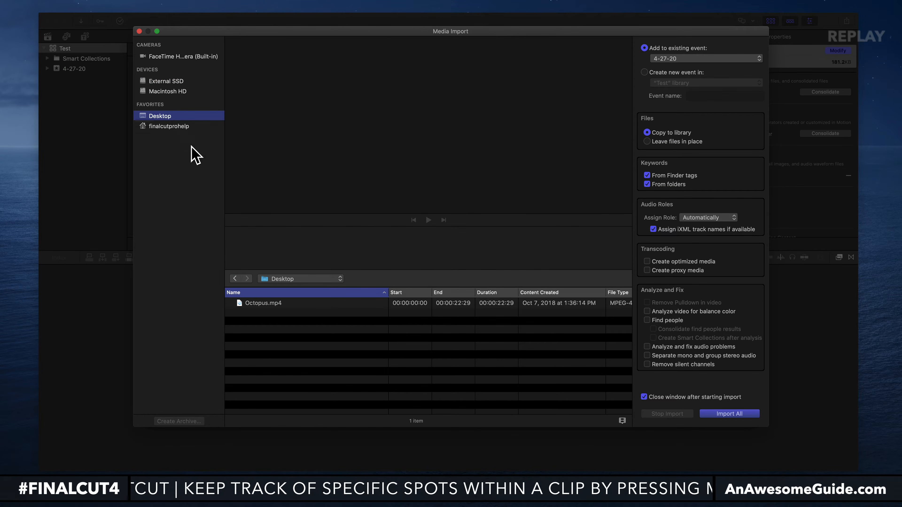
click(278, 303)
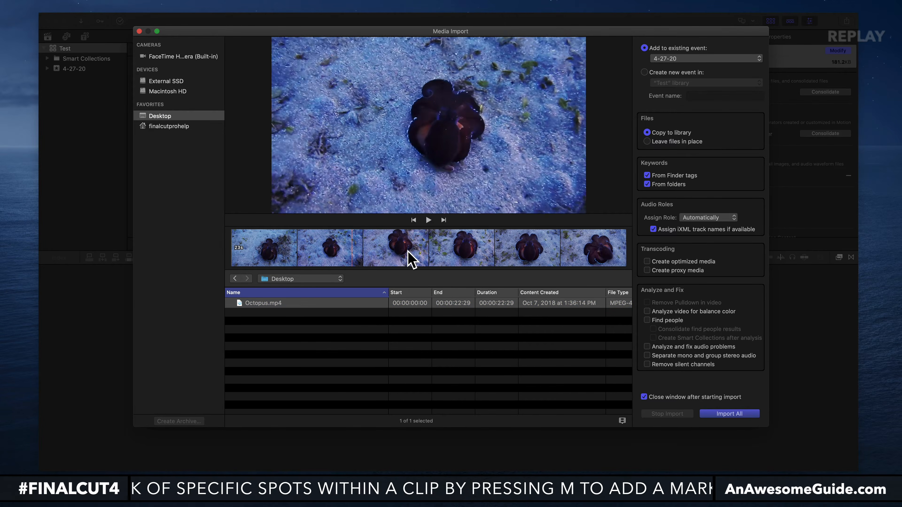
click(746, 415)
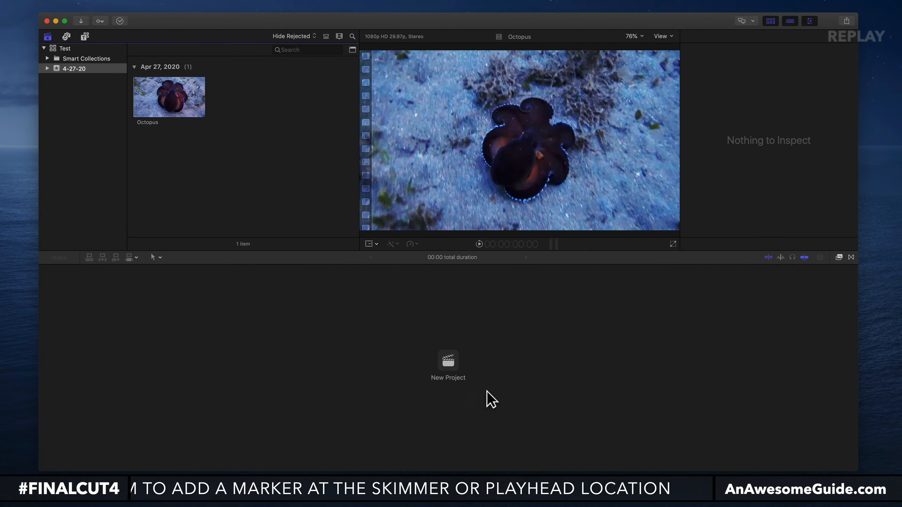
Create a new project named Test Project in the 4-27-20 event.
click(445, 359)
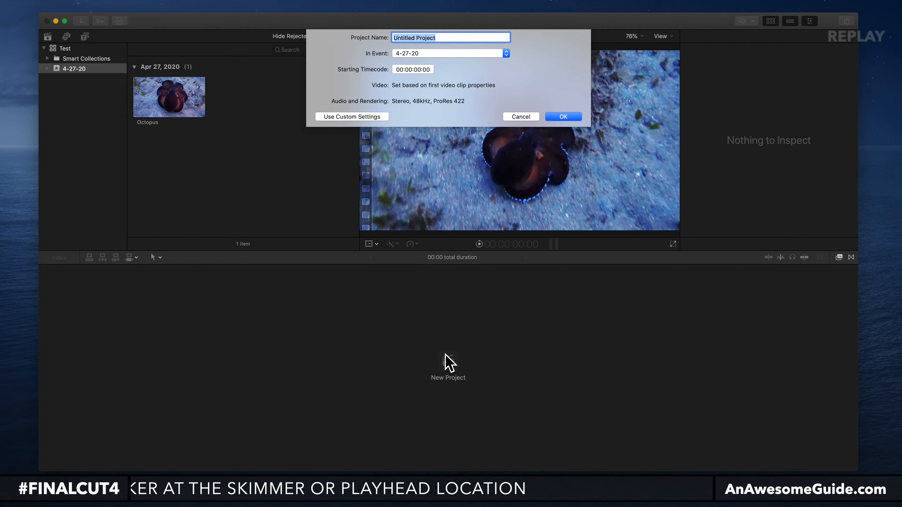
text(Test Project)
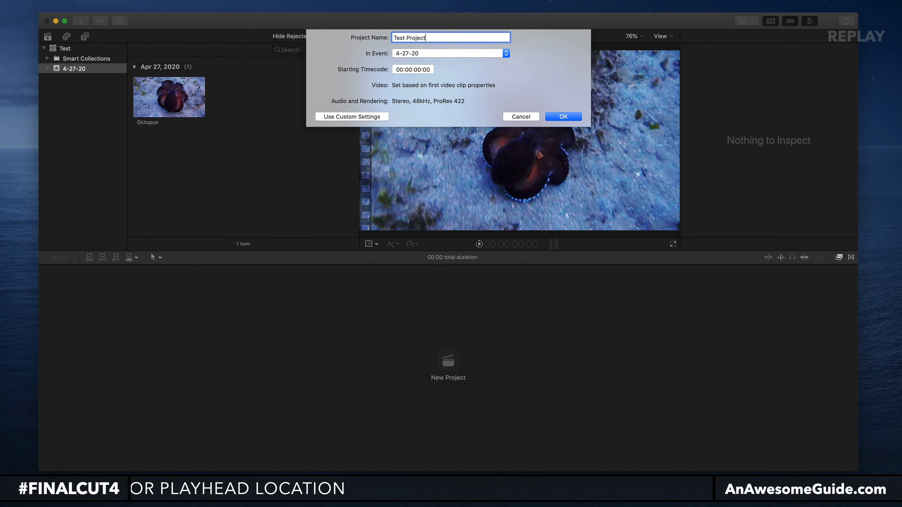
click(564, 117)
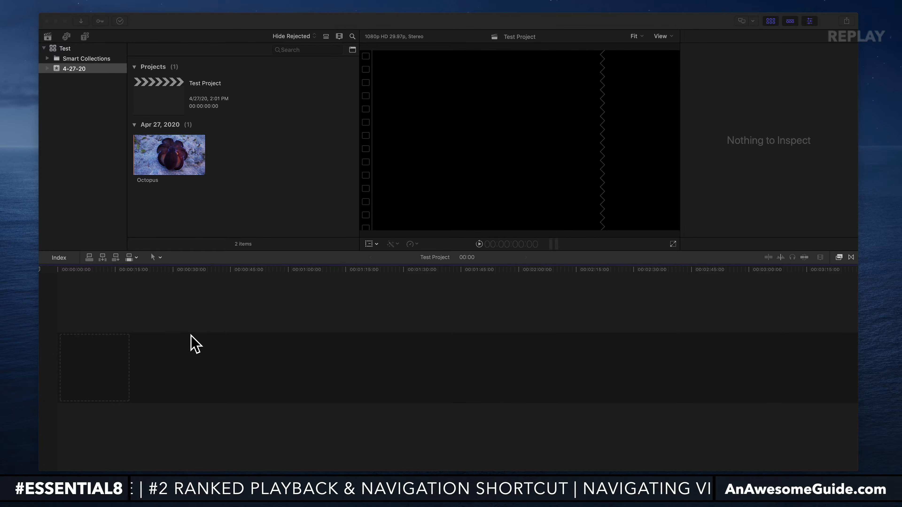
Add the Octopus clip from the event to the start of the Test Project timeline.
click(164, 93)
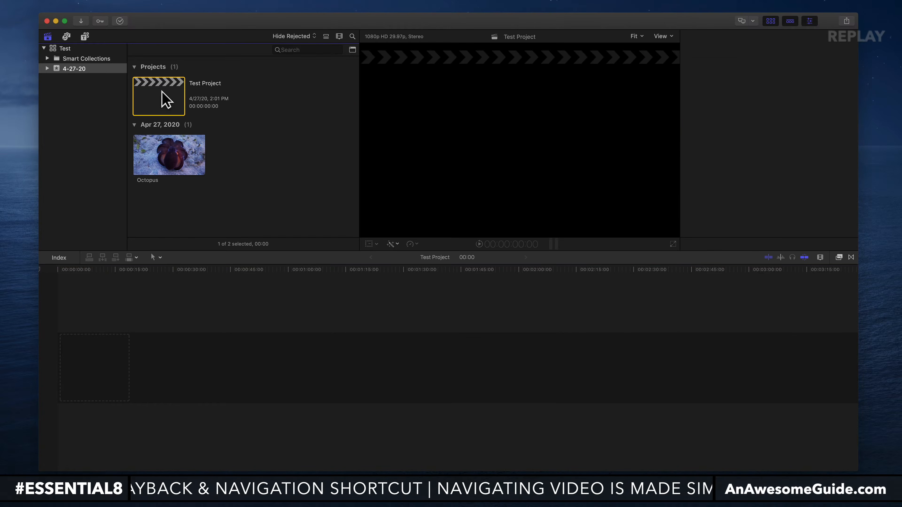
click(167, 152)
drag(169, 160, 162, 379)
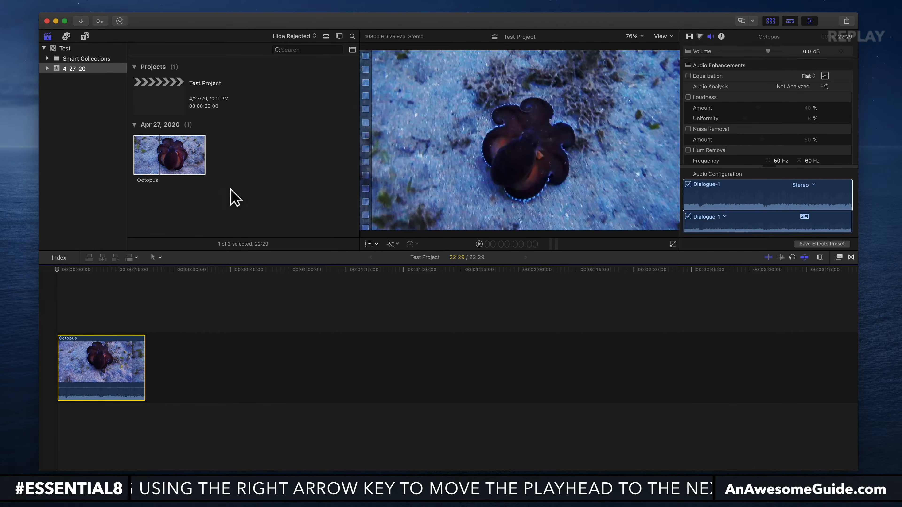
Delete the Octopus clip from the 4-27-20 event in the browser and check the library and event contents.
click(233, 198)
click(158, 138)
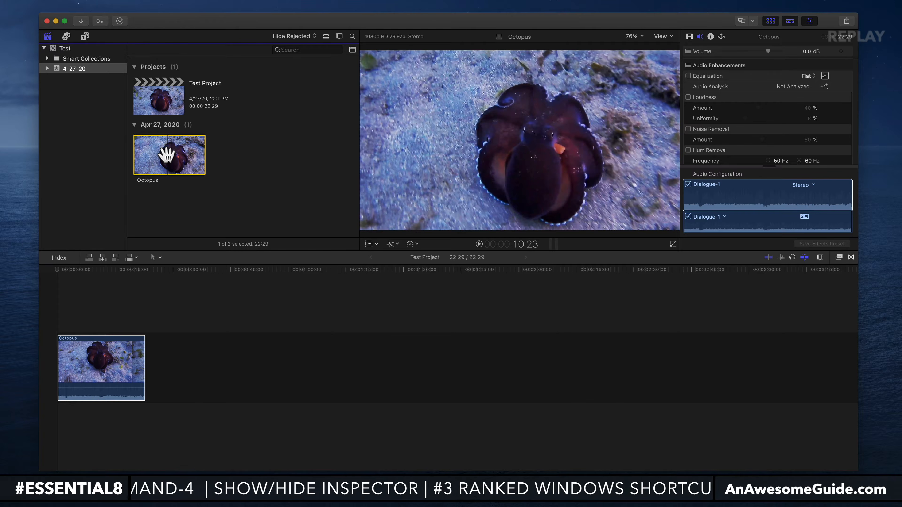
key(Delete)
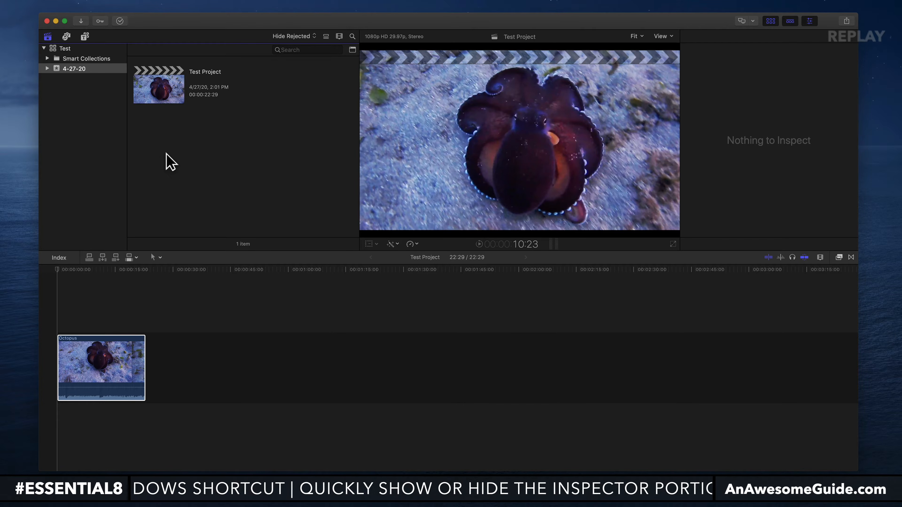
click(60, 47)
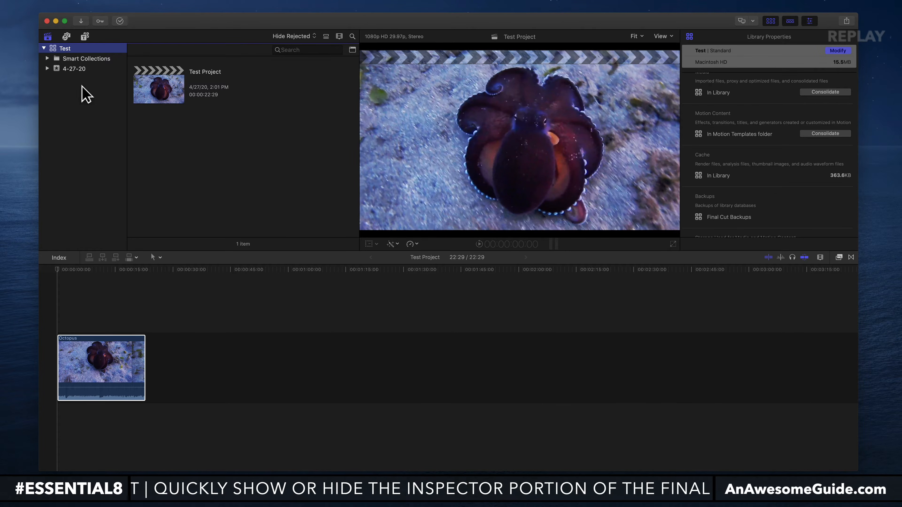
click(74, 69)
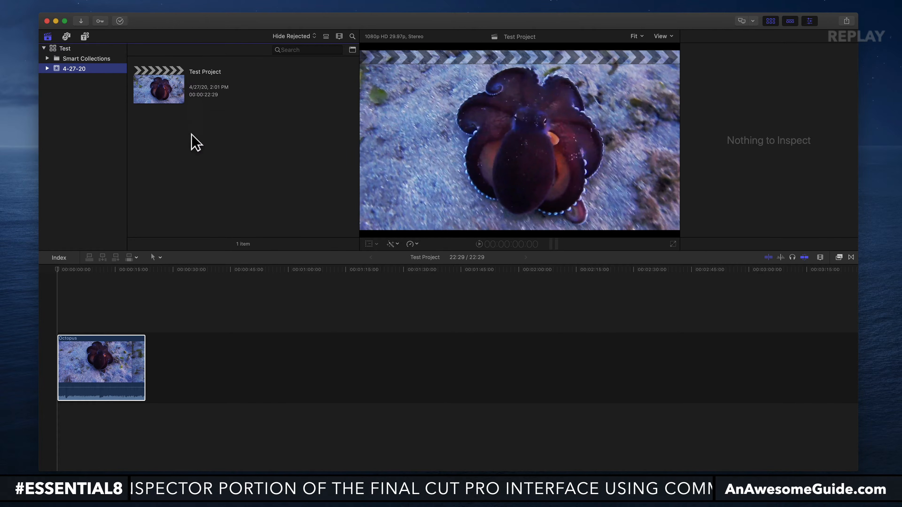
Try to delete the Octopus clip from the timeline and cancel moving its media to the trash.
click(104, 354)
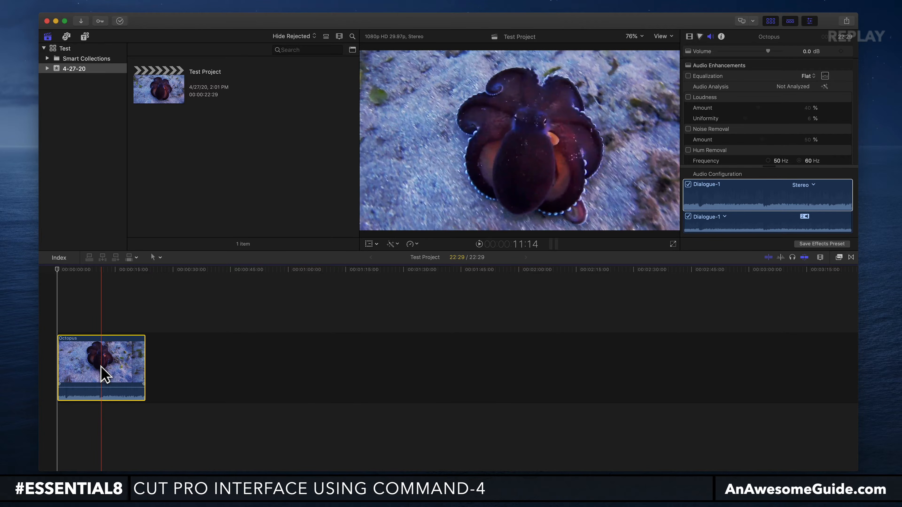
key(Delete)
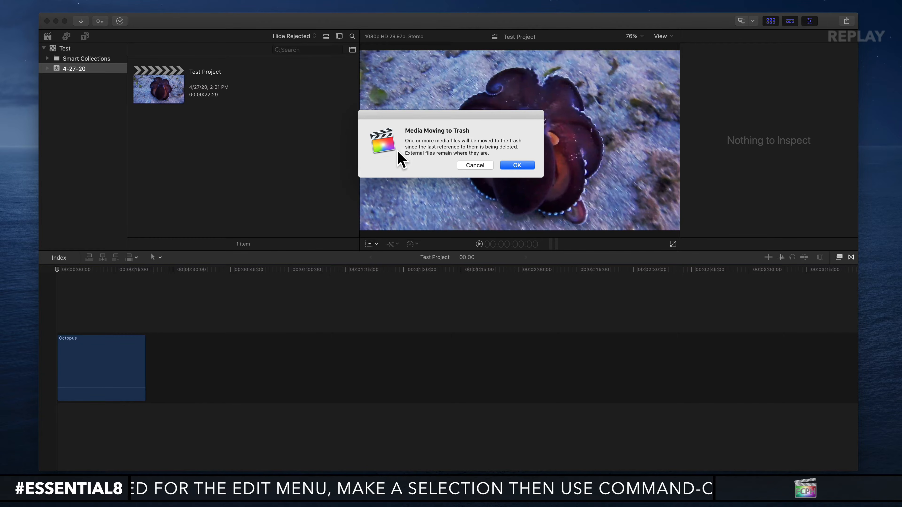
click(477, 166)
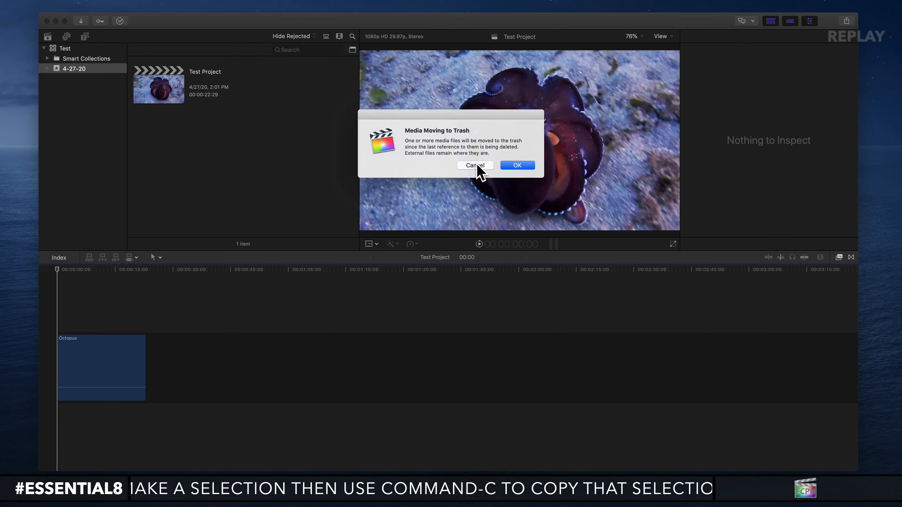
click(477, 165)
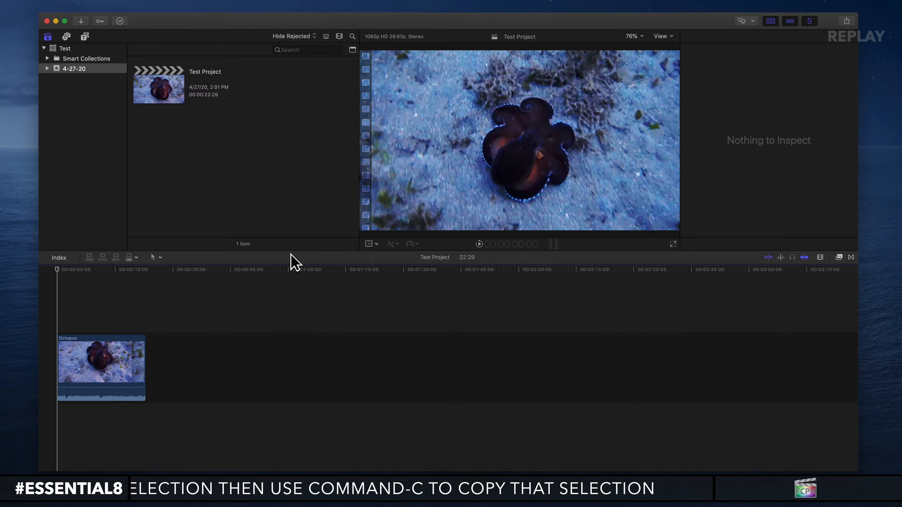
Attempt once more to remove the timeline's Octopus clip, again declining to trash its media.
click(121, 376)
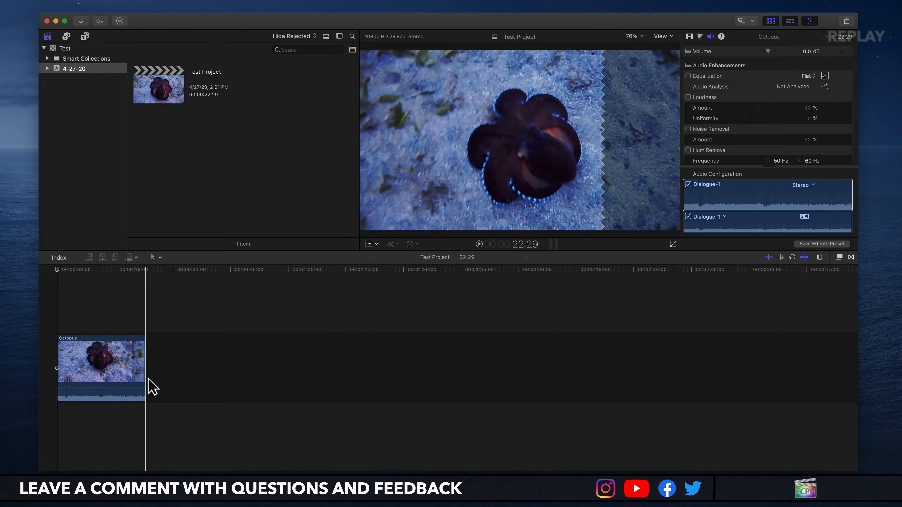
click(85, 364)
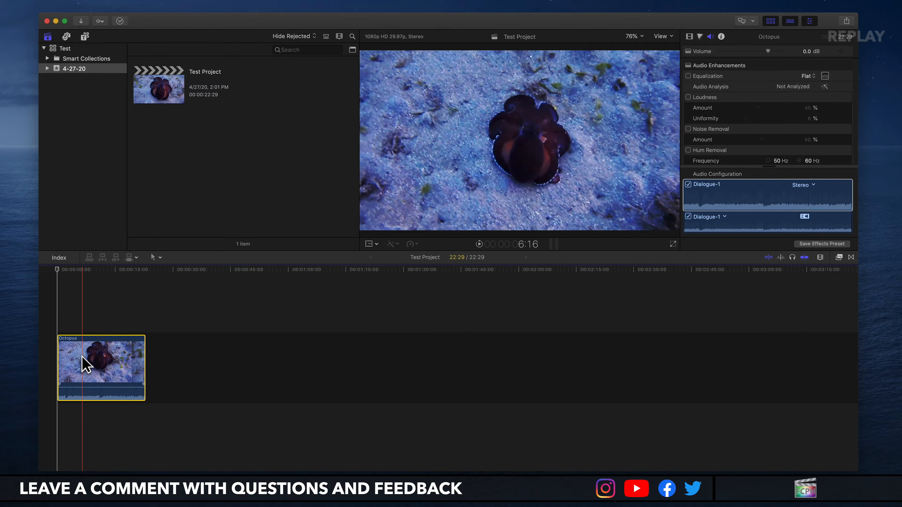
key(Delete)
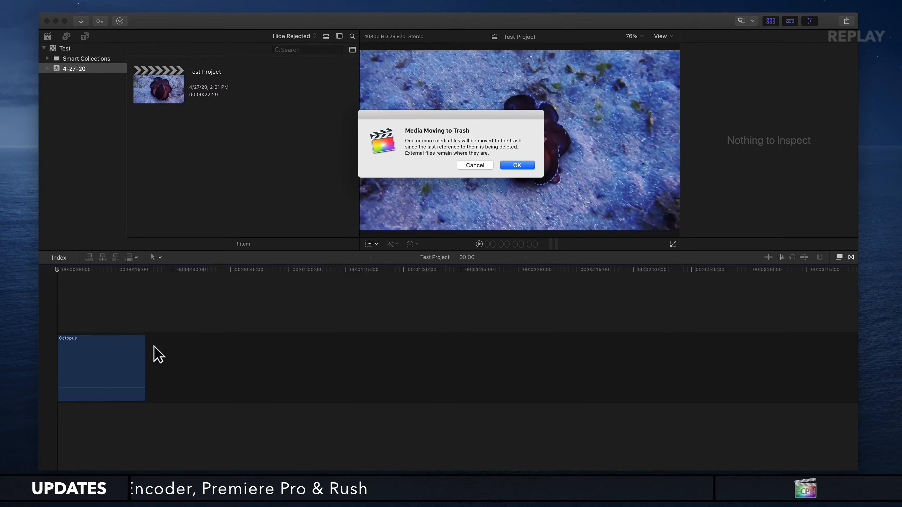
click(479, 164)
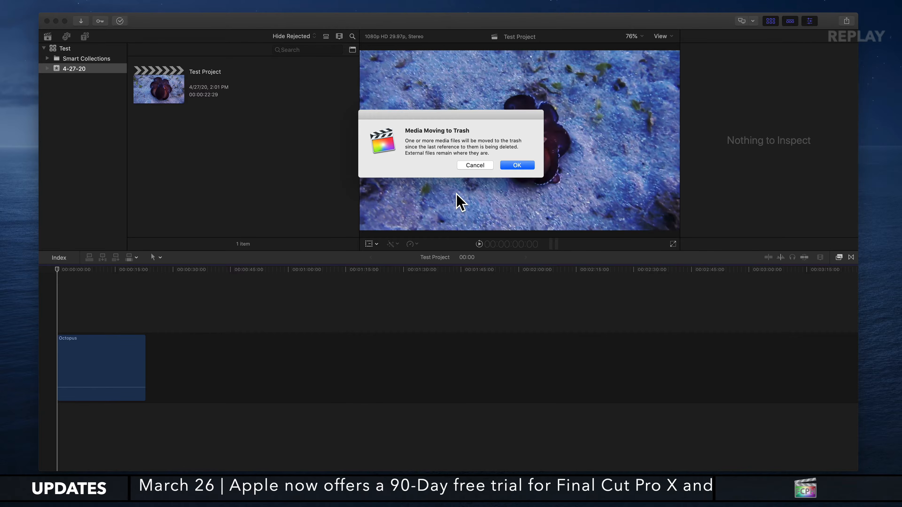
click(475, 164)
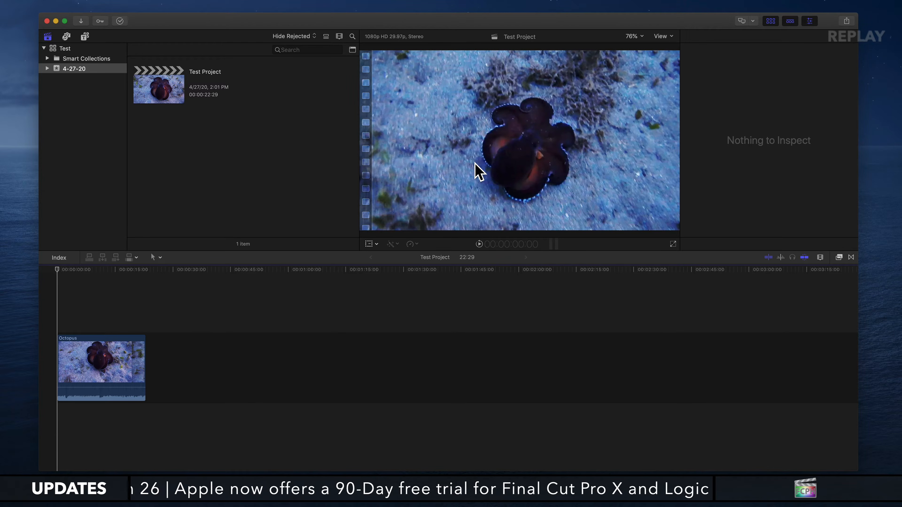
key(space)
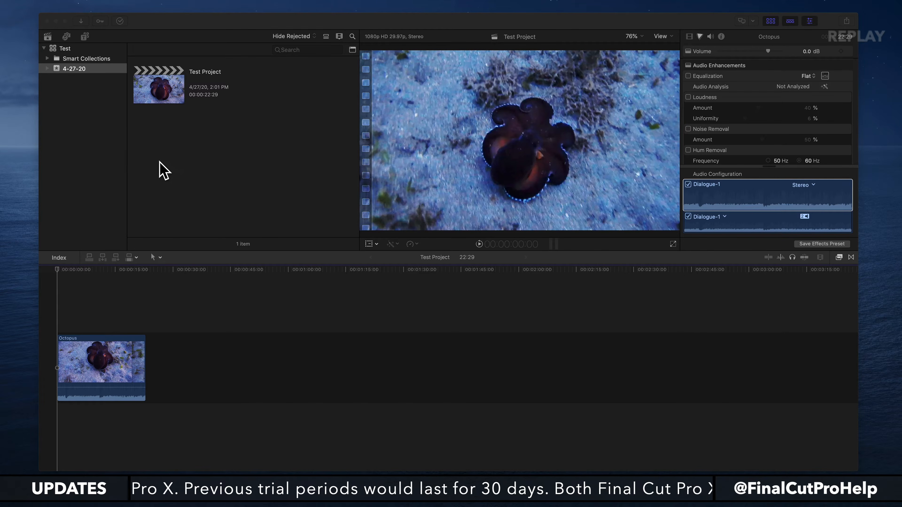
Reveal the Test library in Finder and move it from the Movies folder to the trash.
click(69, 52)
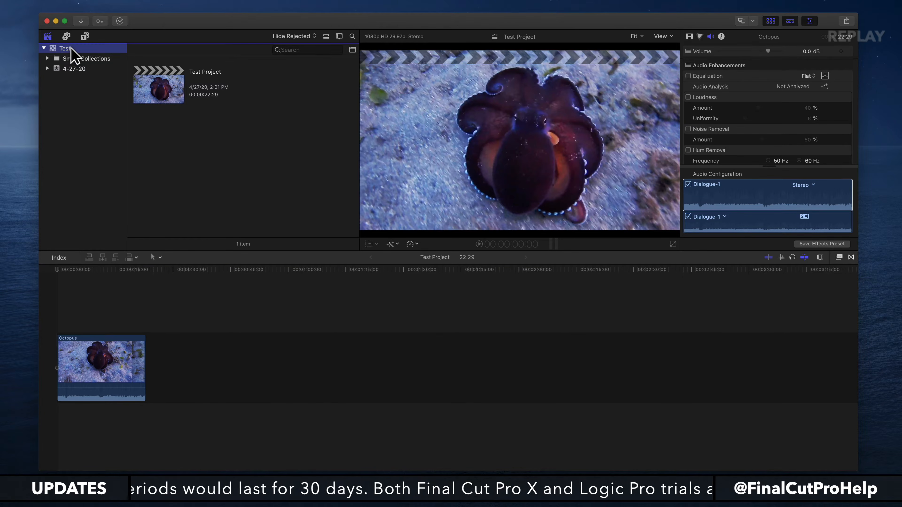
right_click(89, 51)
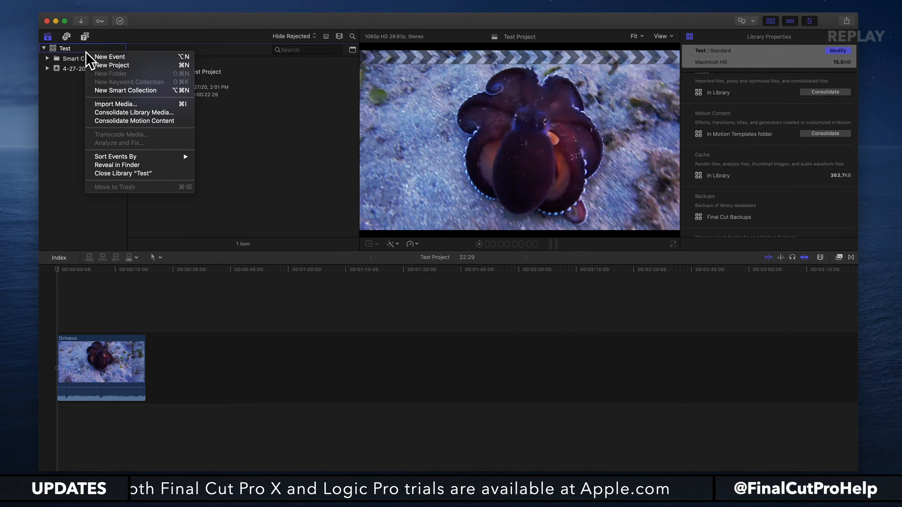
click(124, 165)
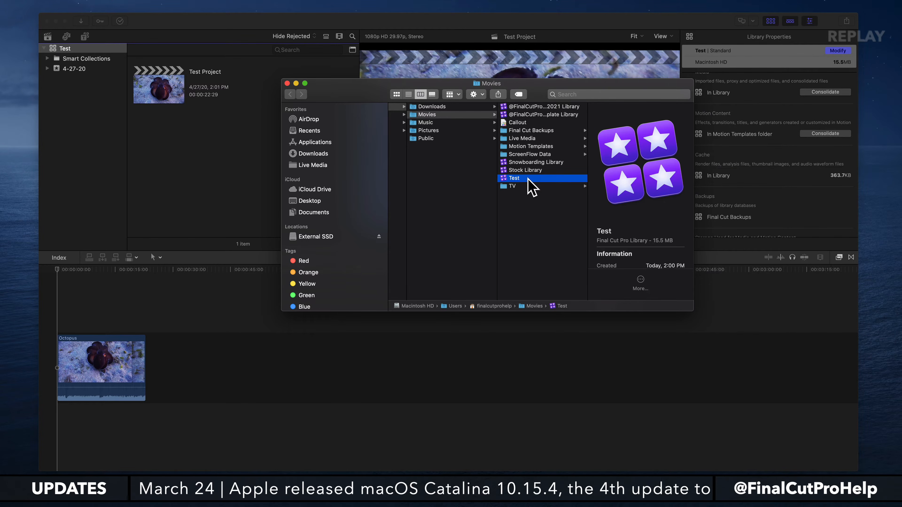
key(Down)
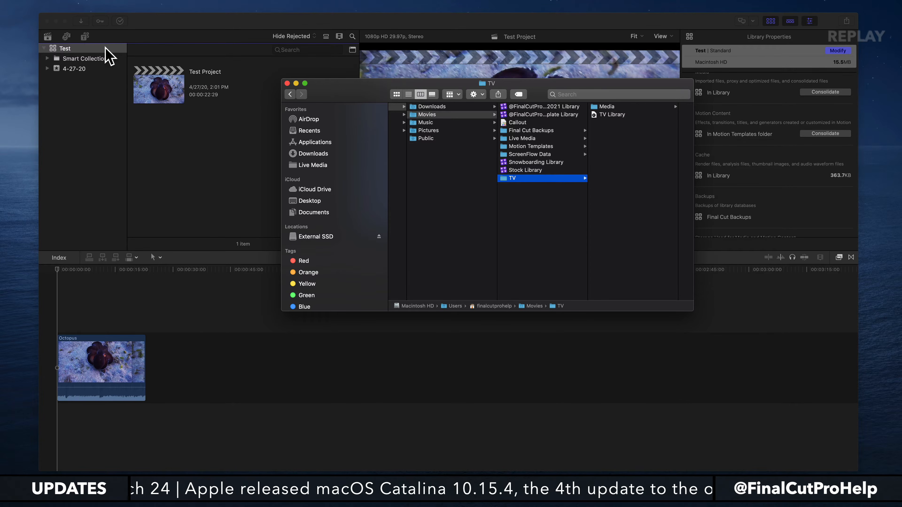
Close the Test library in Final Cut Pro.
click(92, 49)
right_click(92, 49)
click(130, 173)
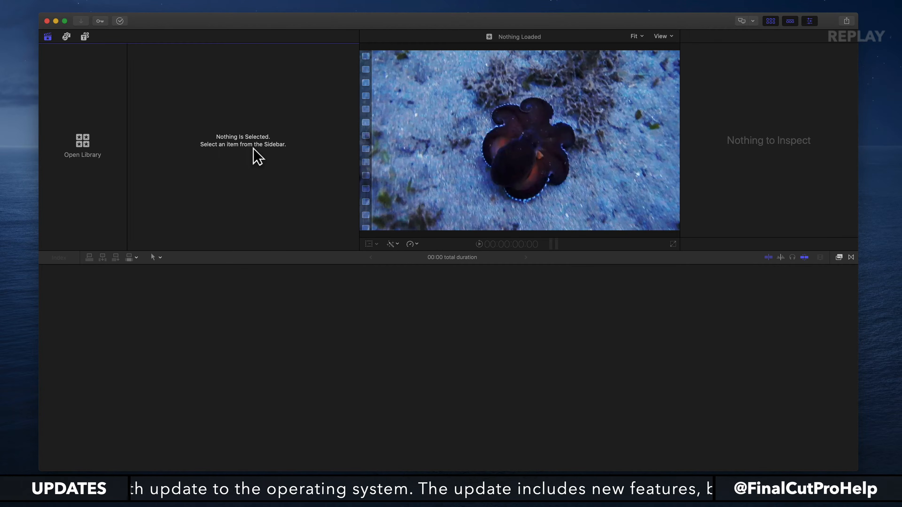
Narrow the Final Cut Pro window and place a resized Finder window beside it, below Octopus.mp4 on the desktop.
drag(37, 227, 293, 228)
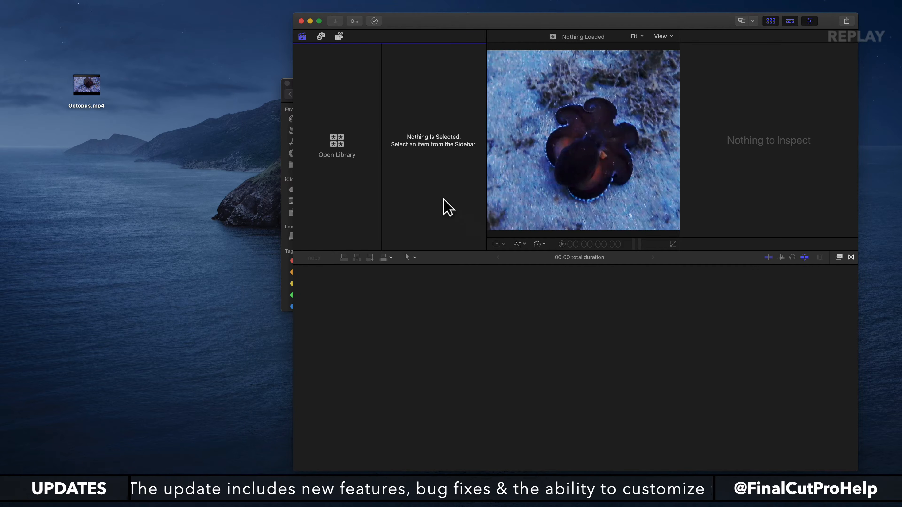
click(286, 144)
drag(381, 96, 115, 133)
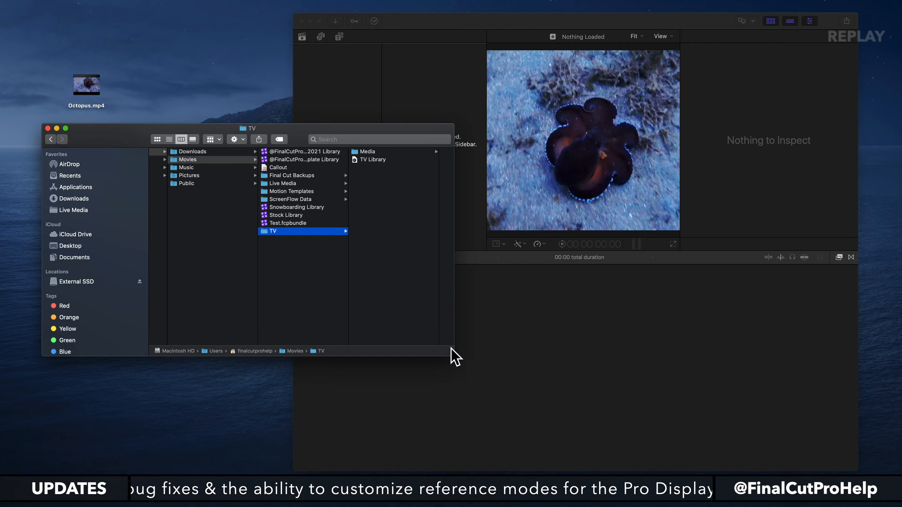
drag(455, 356, 287, 390)
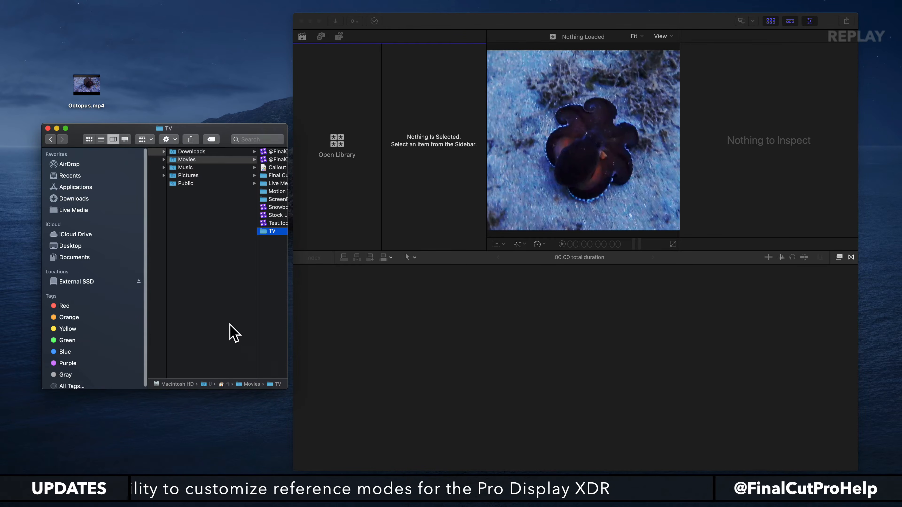
Narrow the Finder window's sidebar to give the folder columns more room and look across the Movies and TV columns.
drag(147, 267, 105, 264)
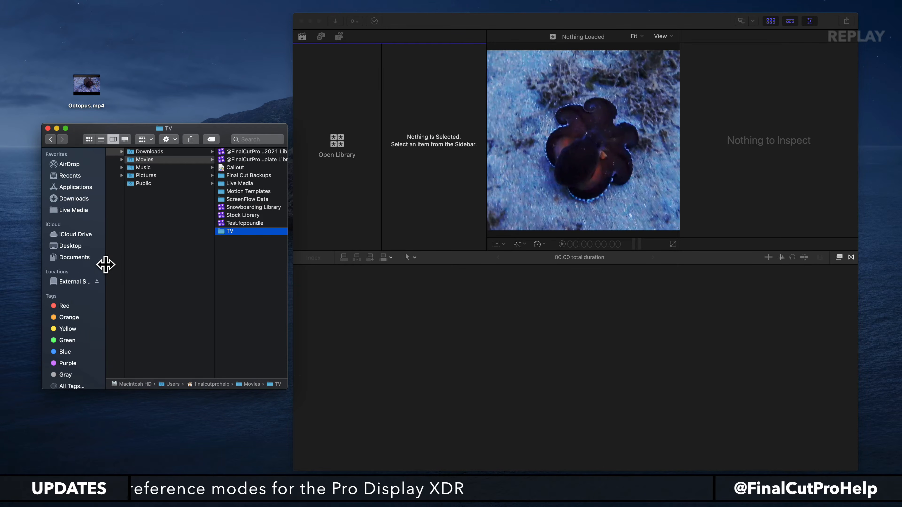
scroll(195, 247, right, 3)
scroll(195, 247, right, 2)
scroll(195, 247, right, 1)
scroll(195, 247, left, 1)
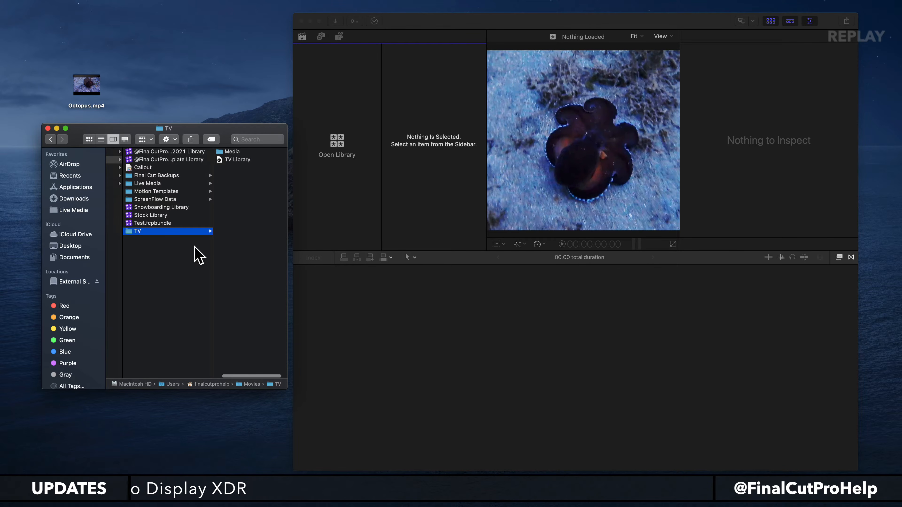
Show the Finder contents as icons and open the Movies folder from the home folder.
click(89, 138)
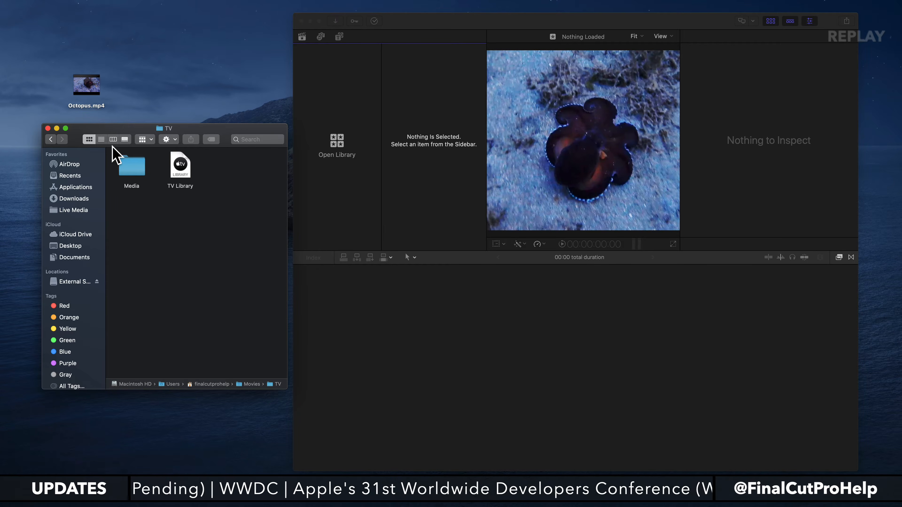
key(shift+super+h)
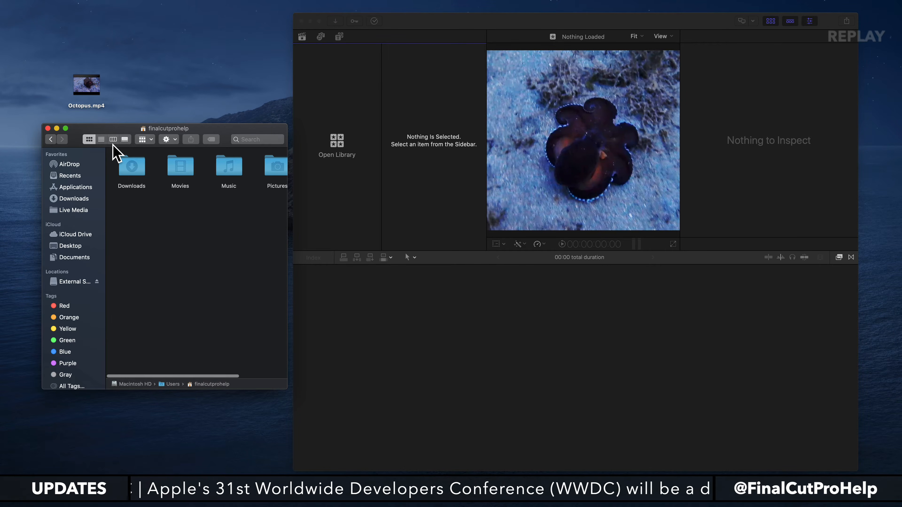
double_click(182, 172)
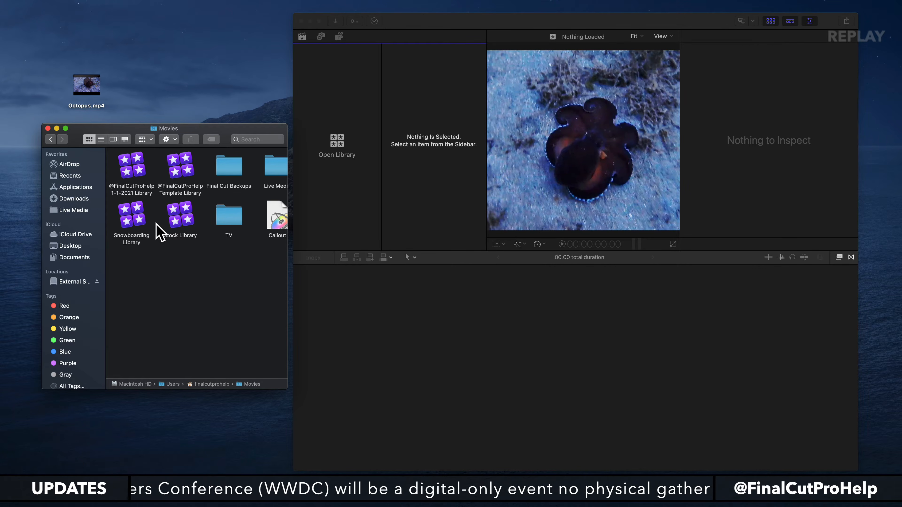
Select every item in the Movies folder and move them all down to clear the upper part of the window.
click(135, 173)
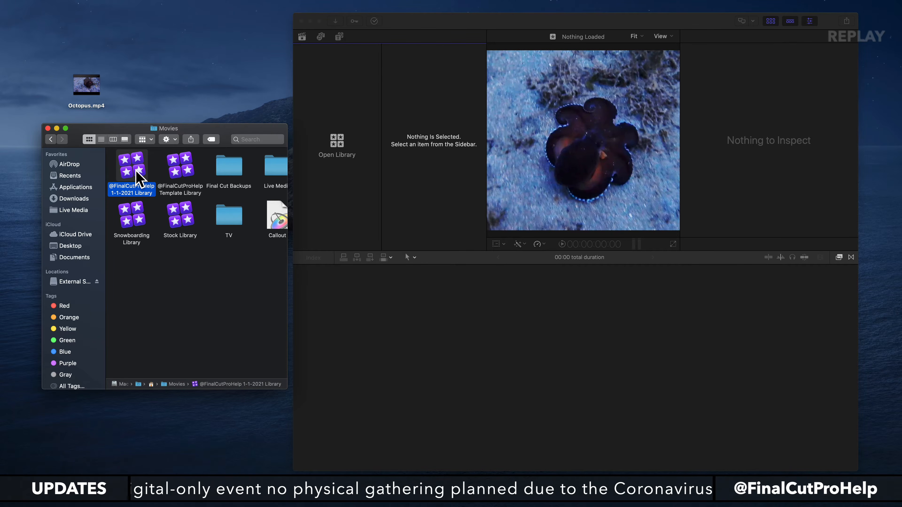
key(super+a)
drag(128, 165, 141, 366)
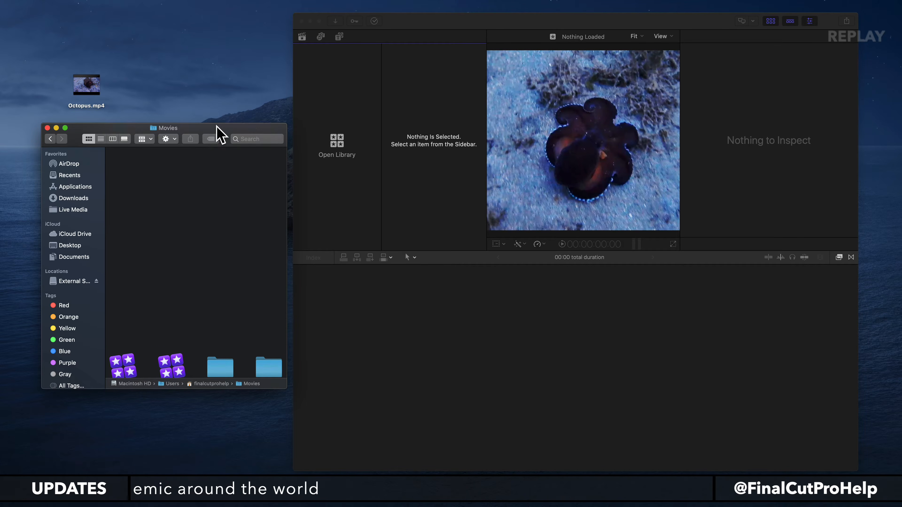
click(381, 73)
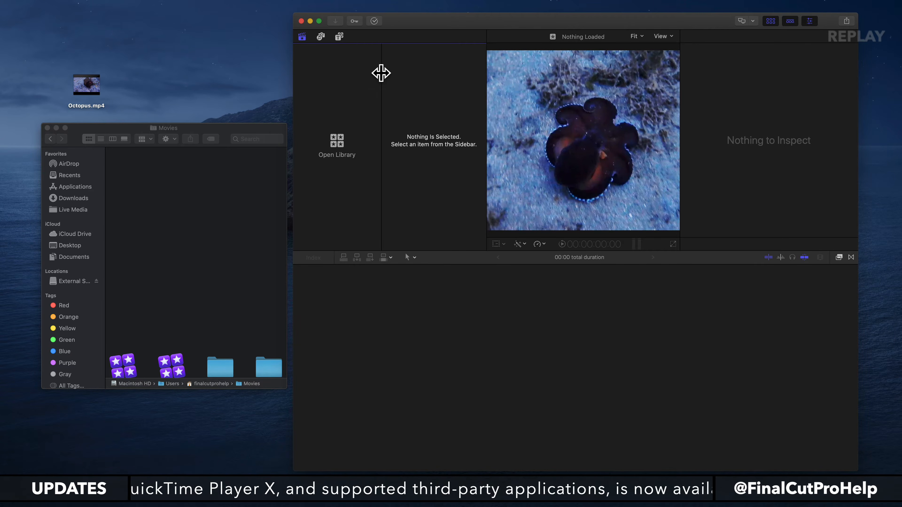
click(336, 146)
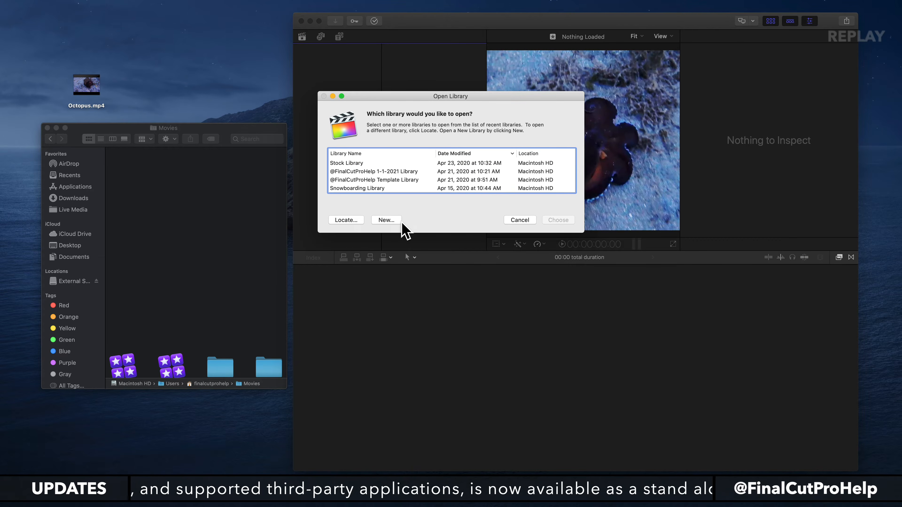
click(387, 220)
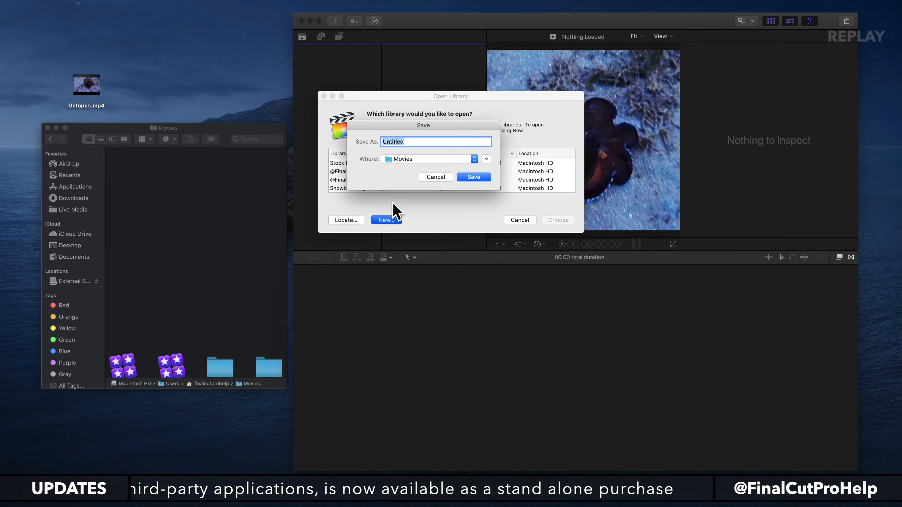
text(@Fin)
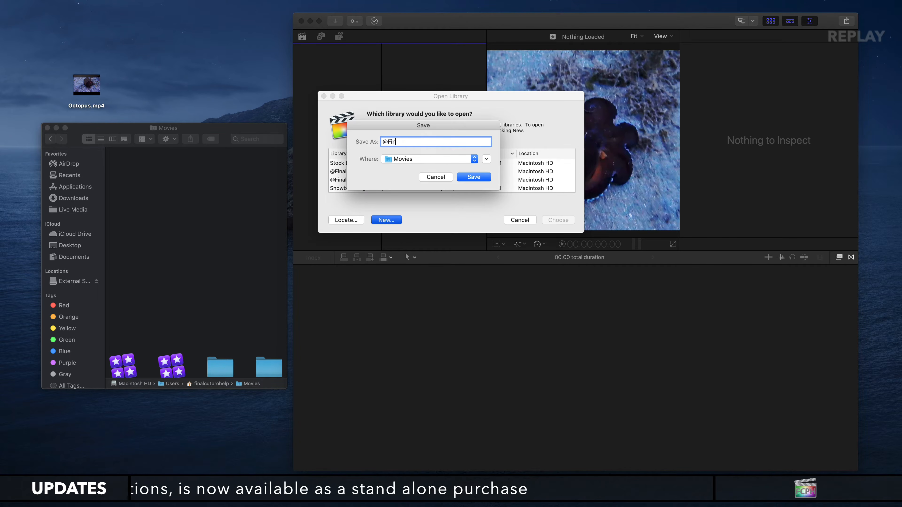
text(alCutProHe)
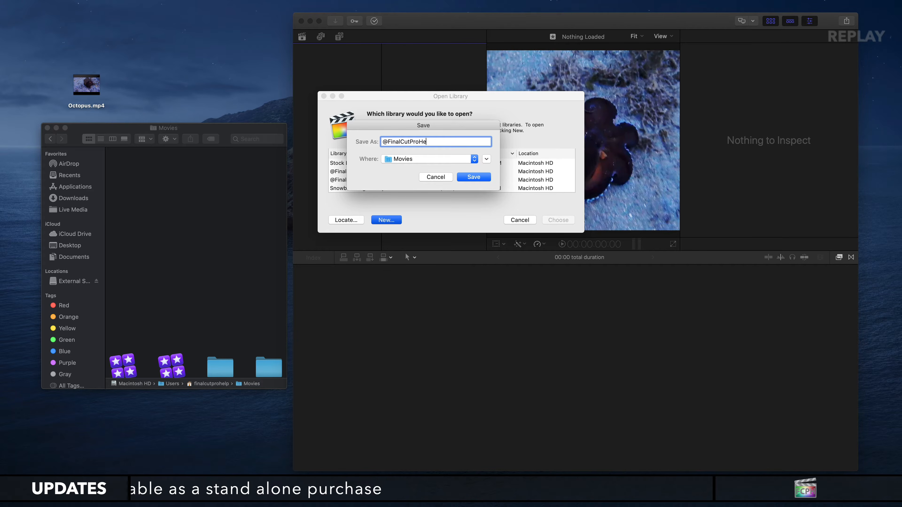
text(lp Libary)
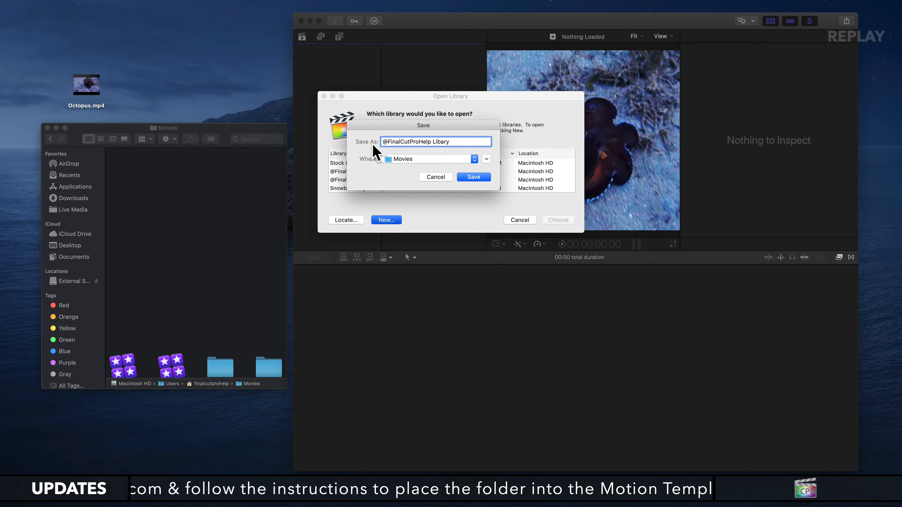
key(BackSpace)
key(BackSpace)
key(BackSpace)
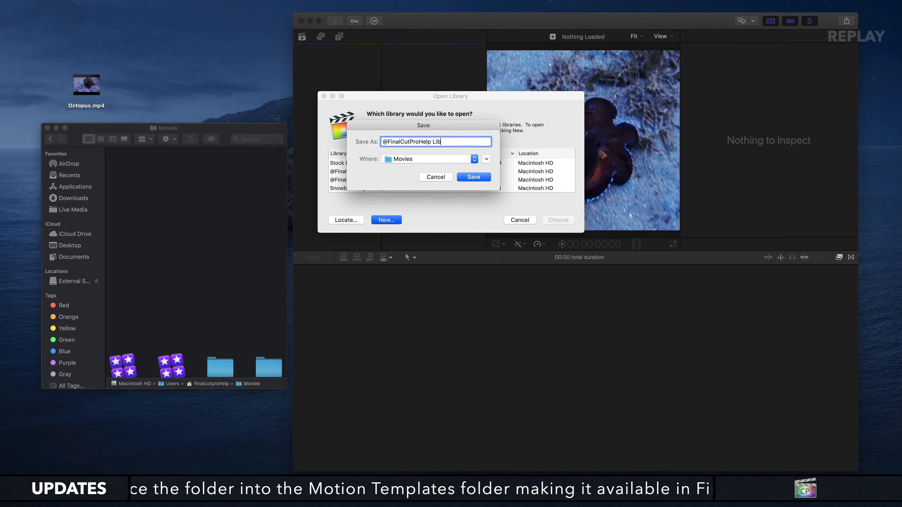
text(rary)
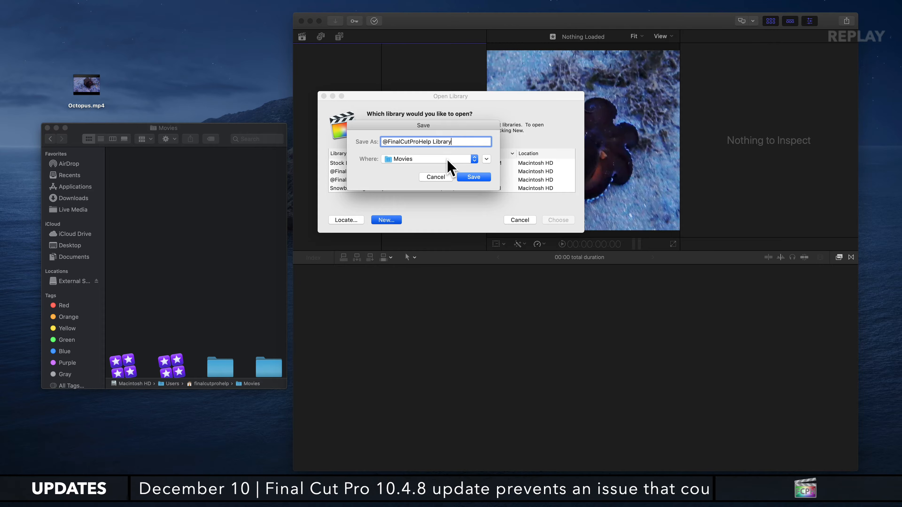
click(468, 177)
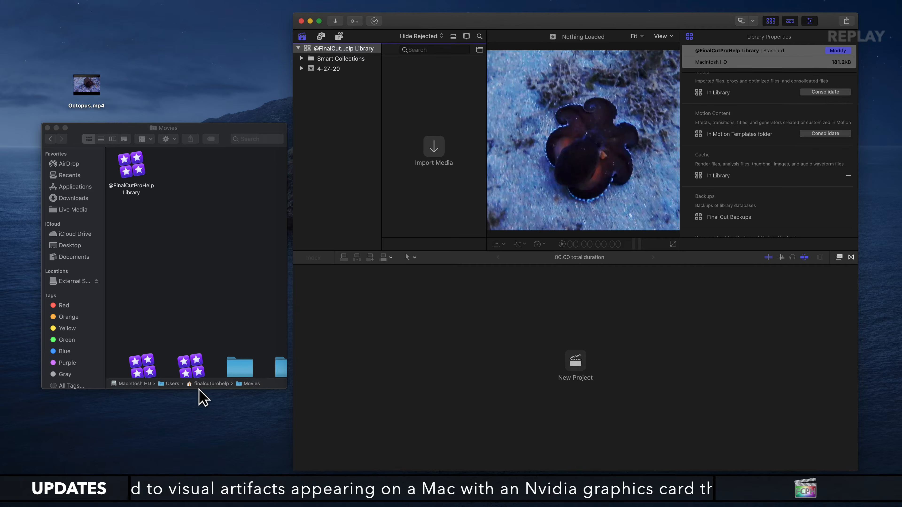
drag(284, 388, 271, 331)
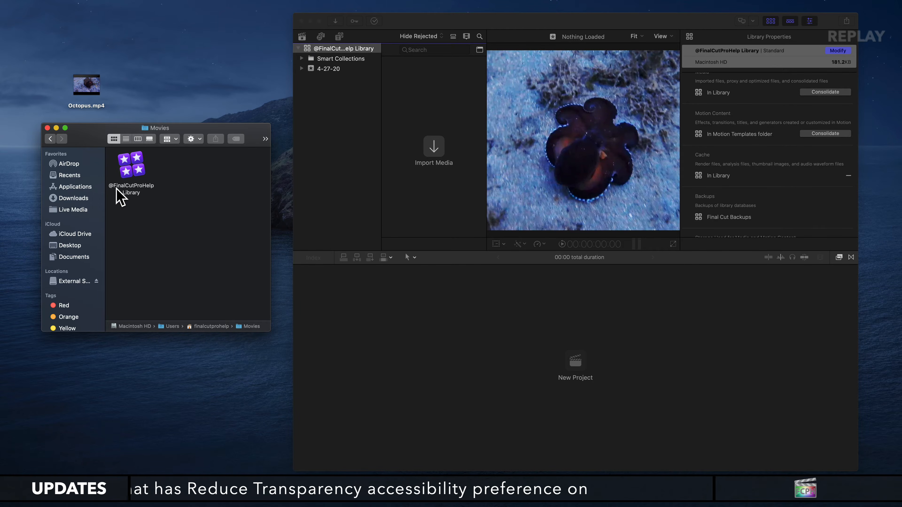
click(127, 170)
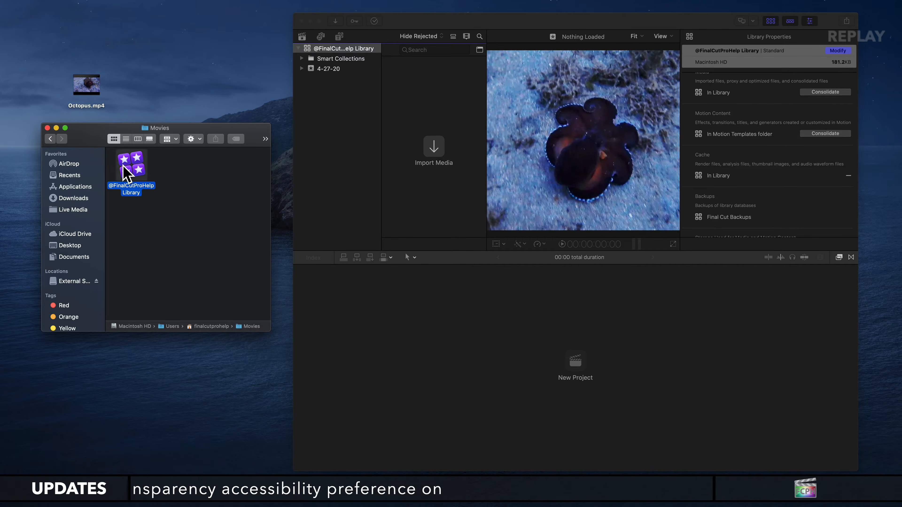
click(375, 140)
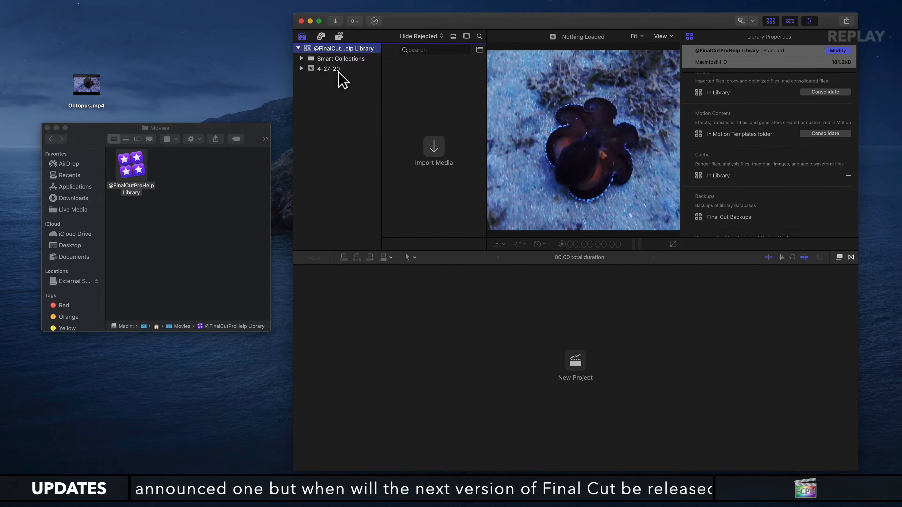
click(328, 69)
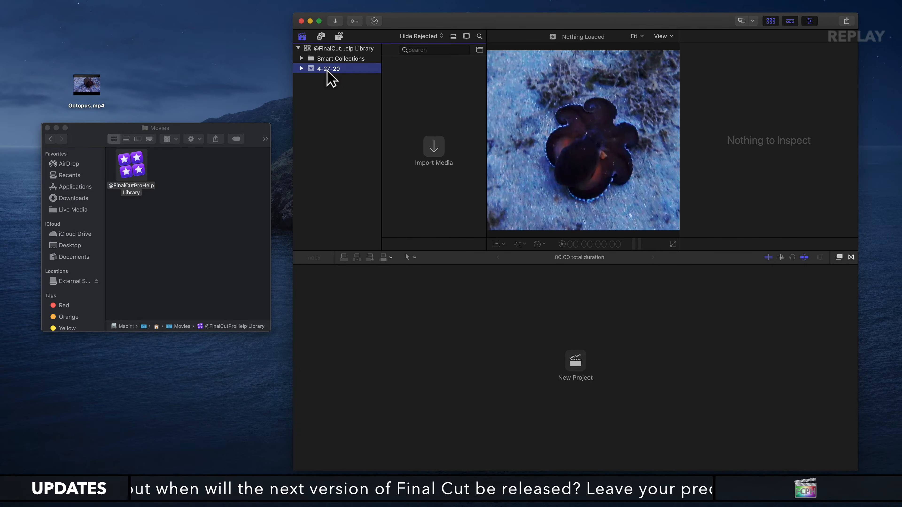
click(329, 69)
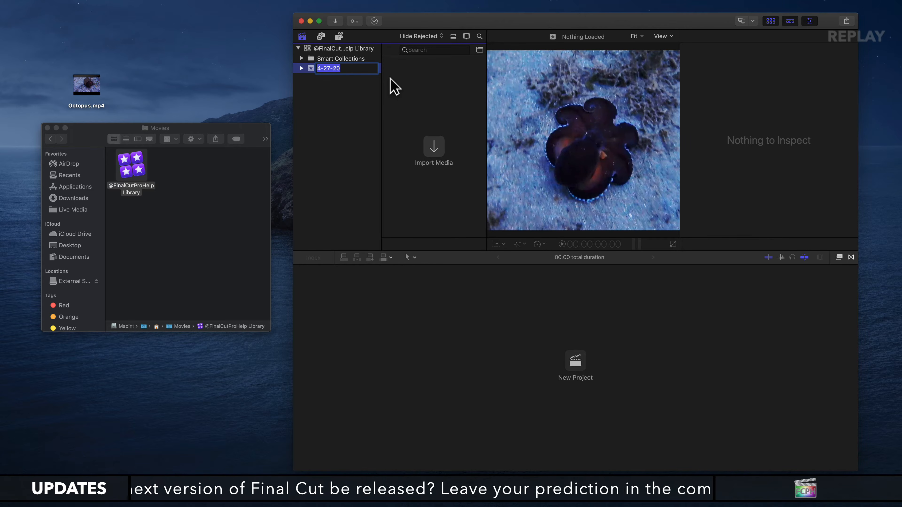
text(@FinalCutProHelp)
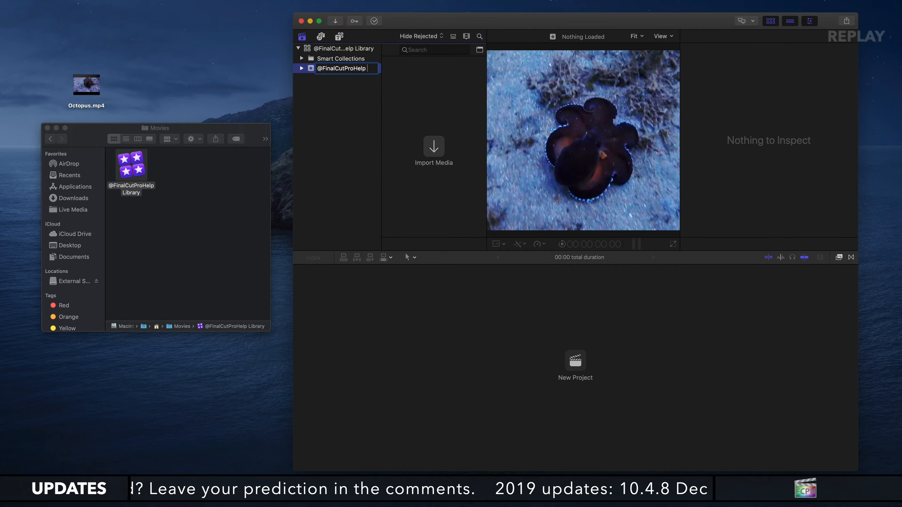
text( Event)
key(Return)
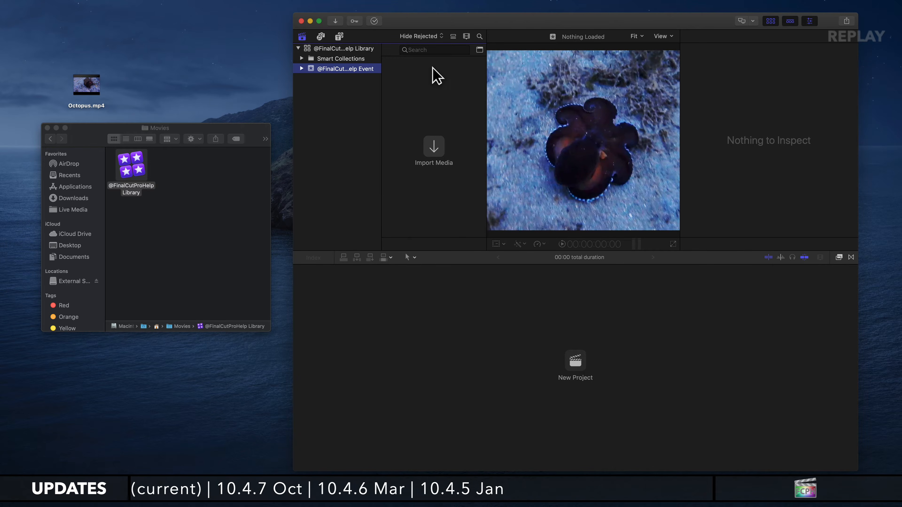
Hide the inspector and widen the libraries sidebar enough to fit the full library and event names.
click(809, 22)
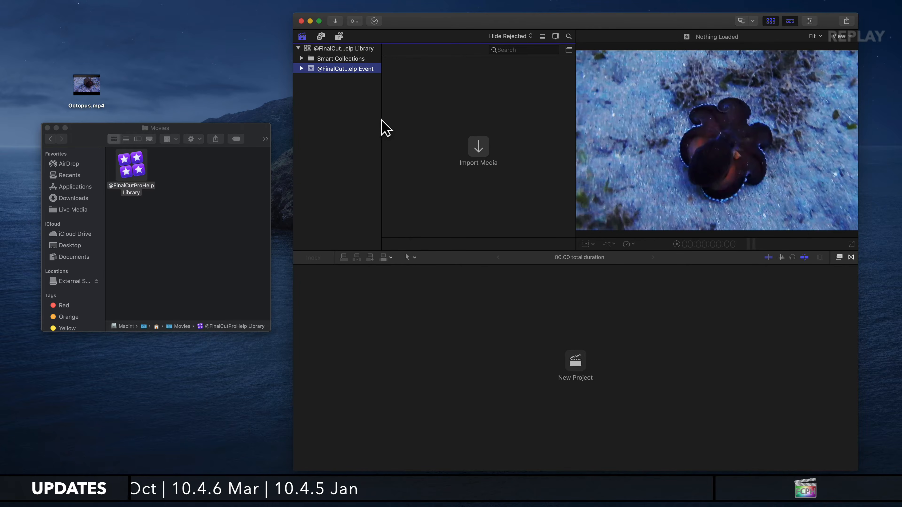
drag(381, 125, 404, 126)
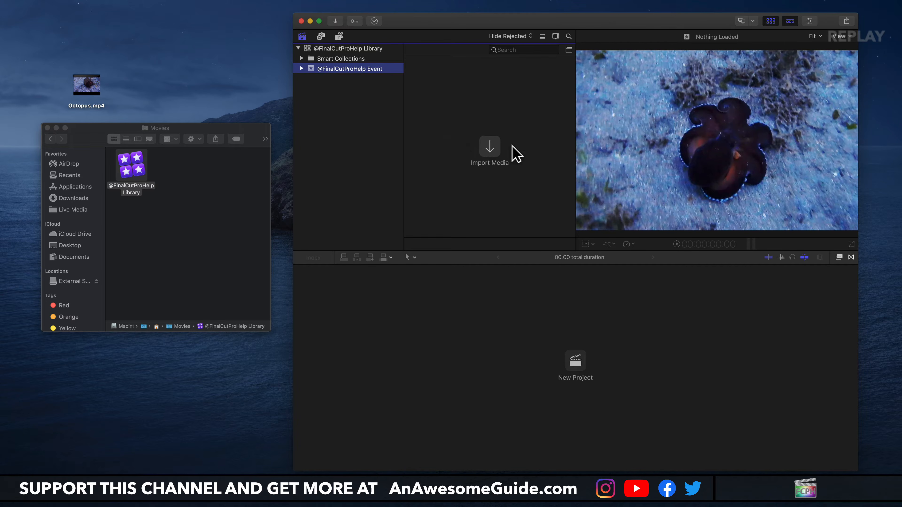
click(495, 152)
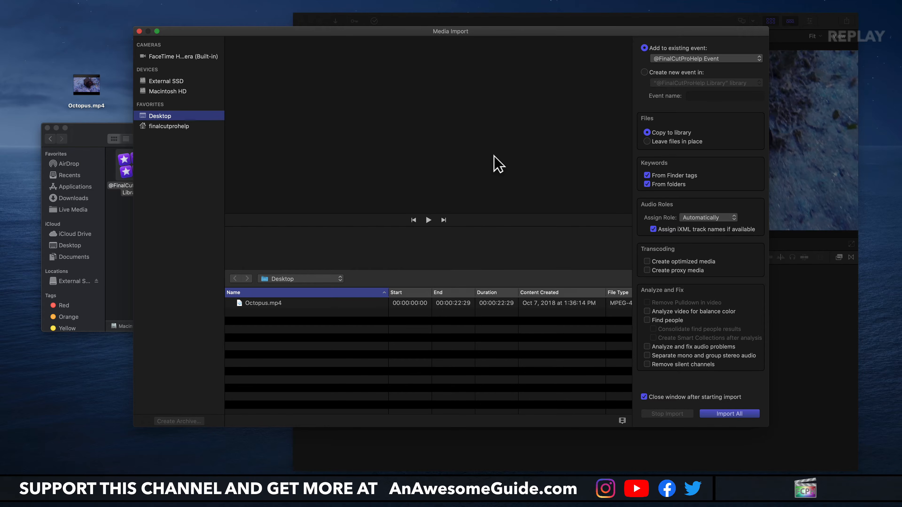
click(258, 304)
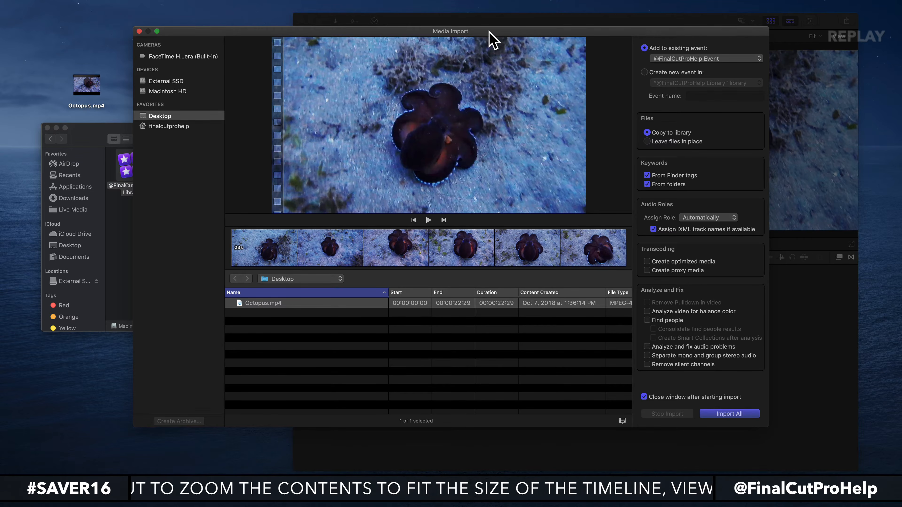
drag(489, 31, 559, 119)
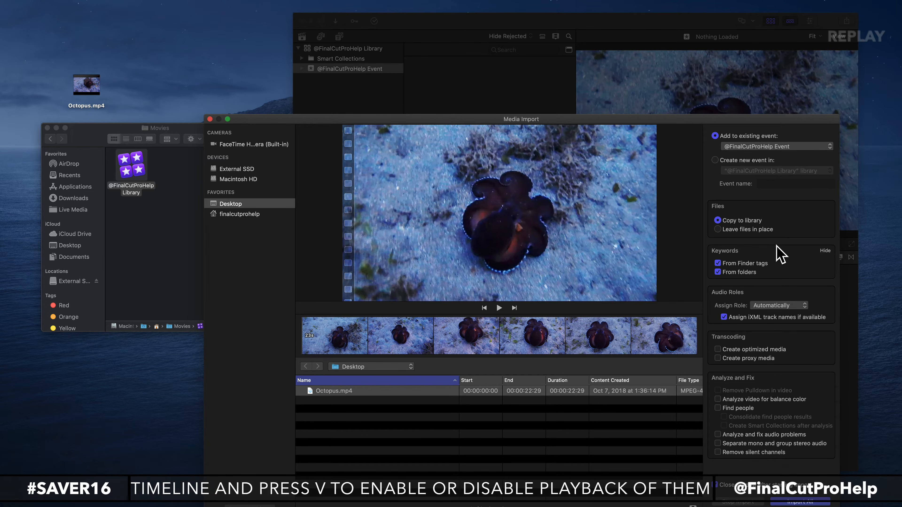
drag(695, 128, 689, 90)
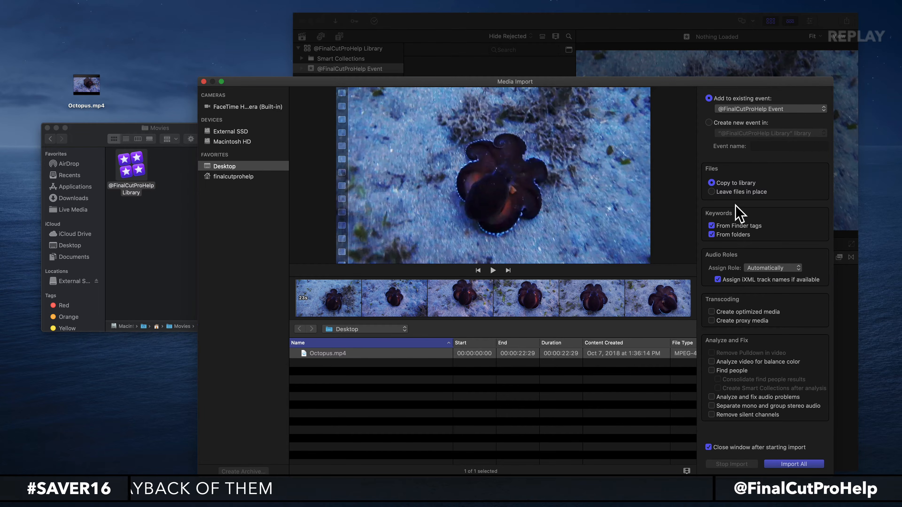
click(795, 464)
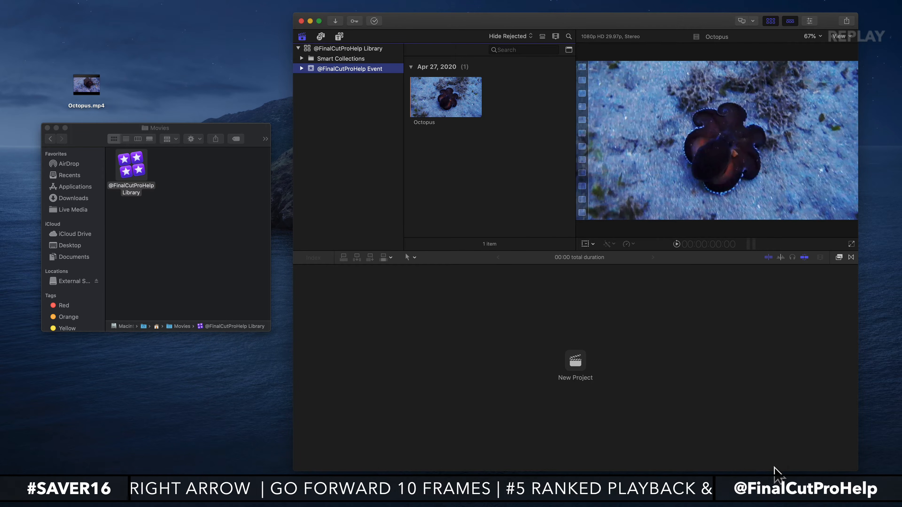
Select and deselect the imported Octopus clip, check the status of the background tasks, and close their window.
click(433, 103)
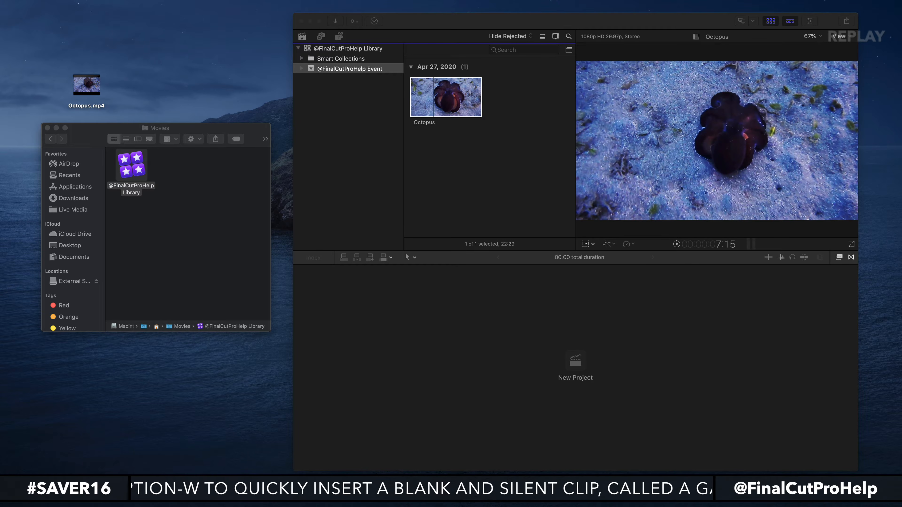
click(459, 144)
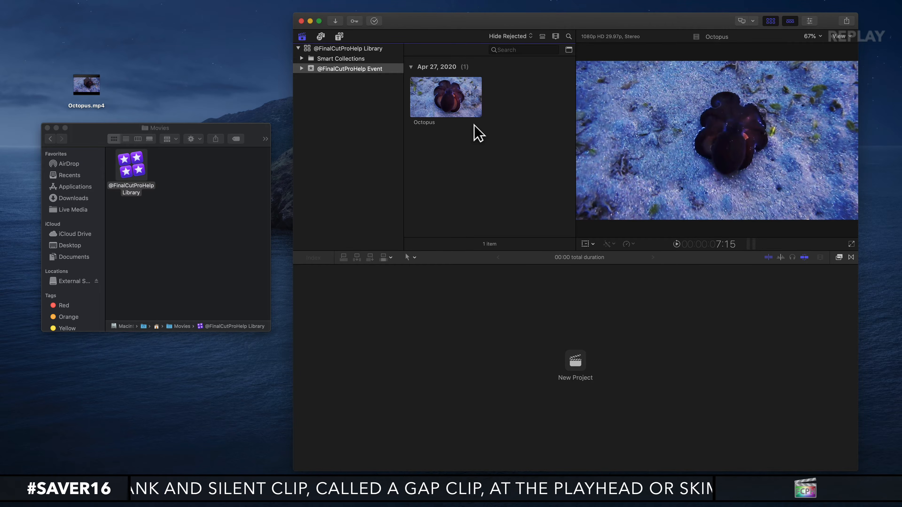
click(373, 21)
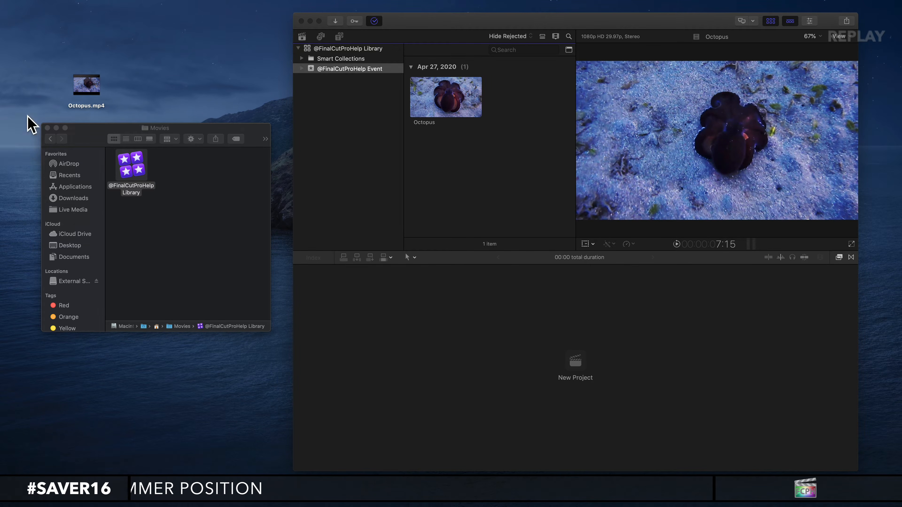
drag(202, 119, 492, 125)
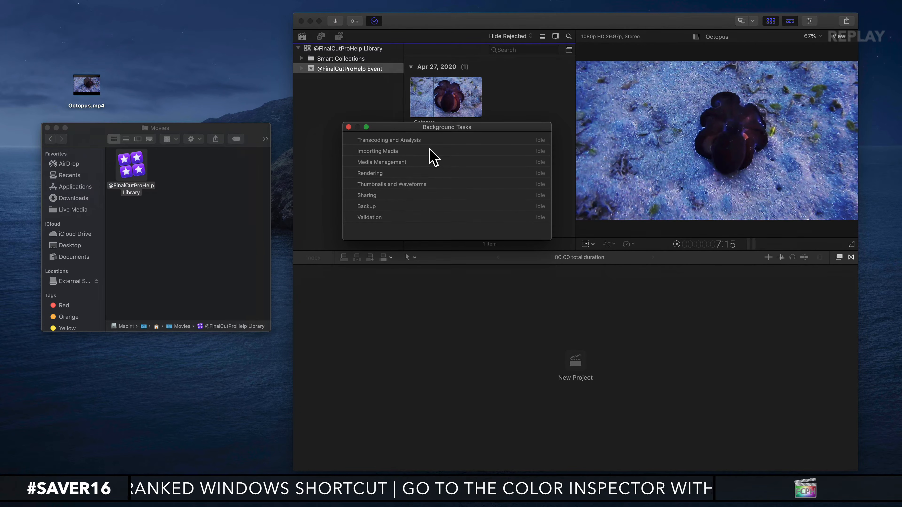
click(349, 128)
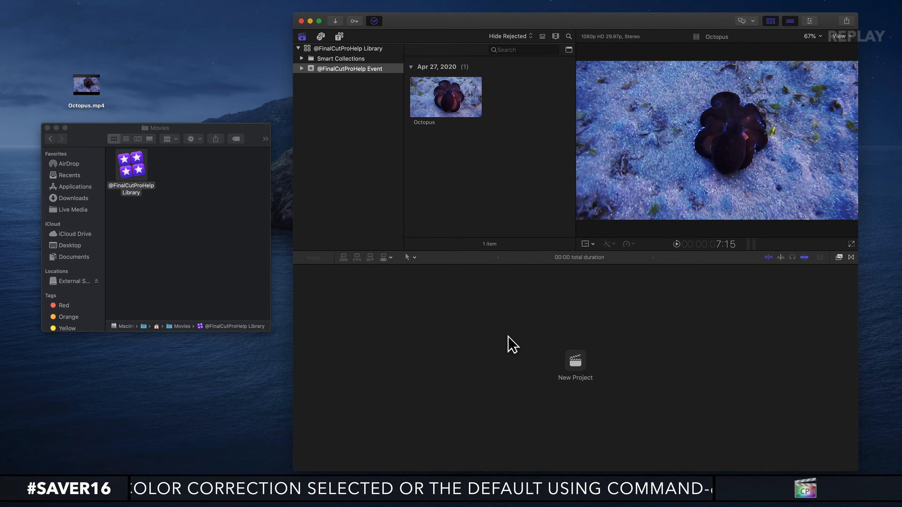
click(576, 361)
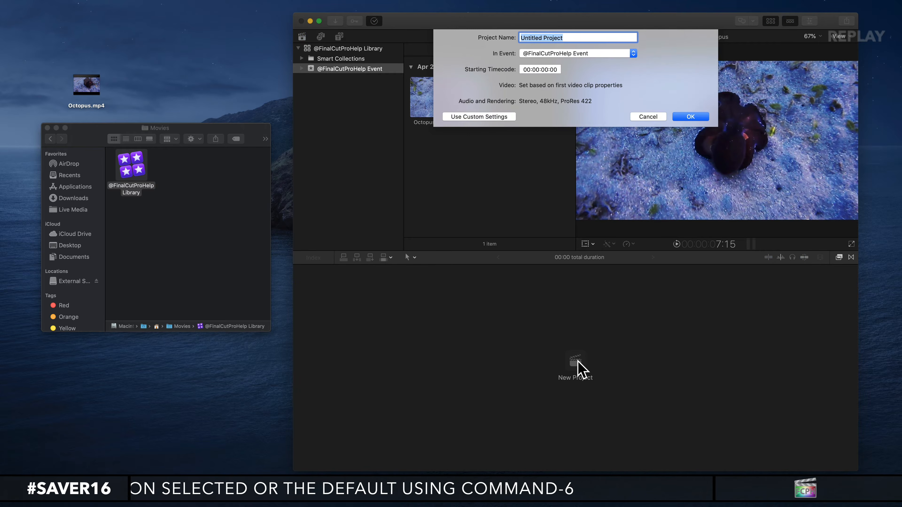
text(@FinalCutProHelp)
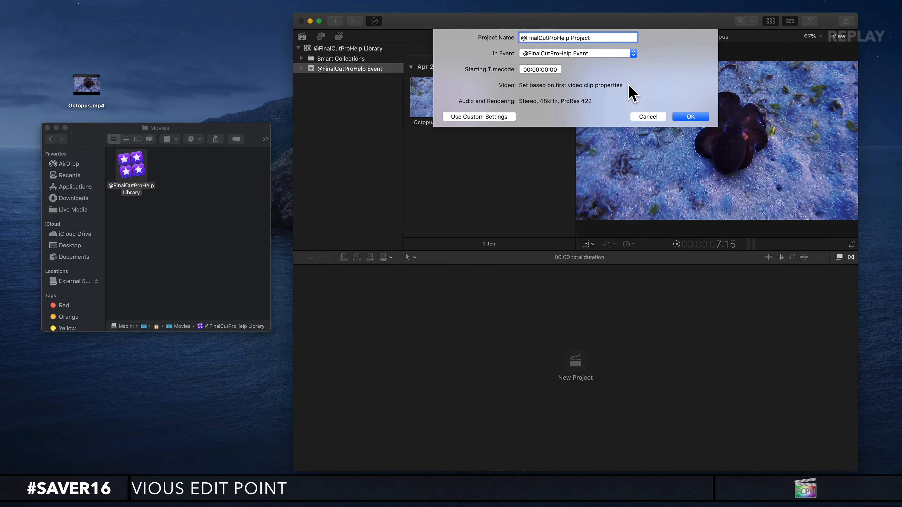
click(690, 116)
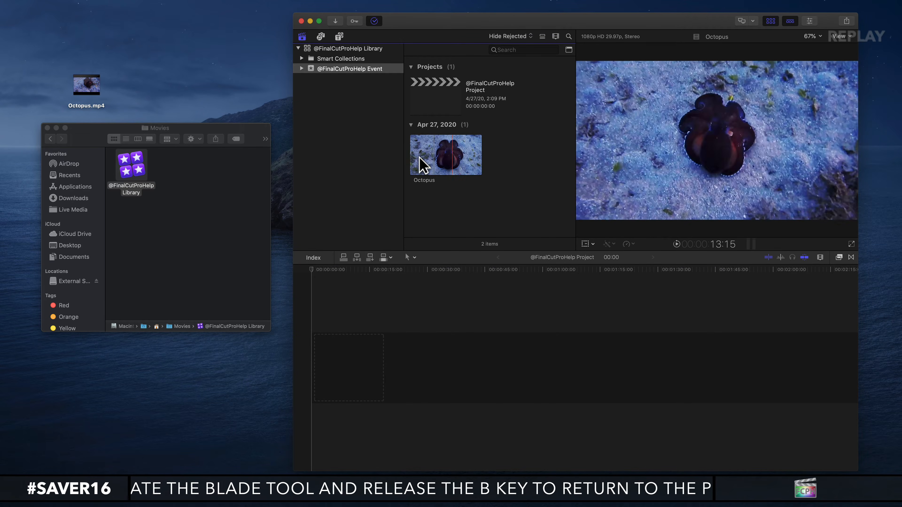
Add the selected range of the Octopus clip to the start of the empty timeline and fit it to the timeline width.
drag(449, 163, 384, 354)
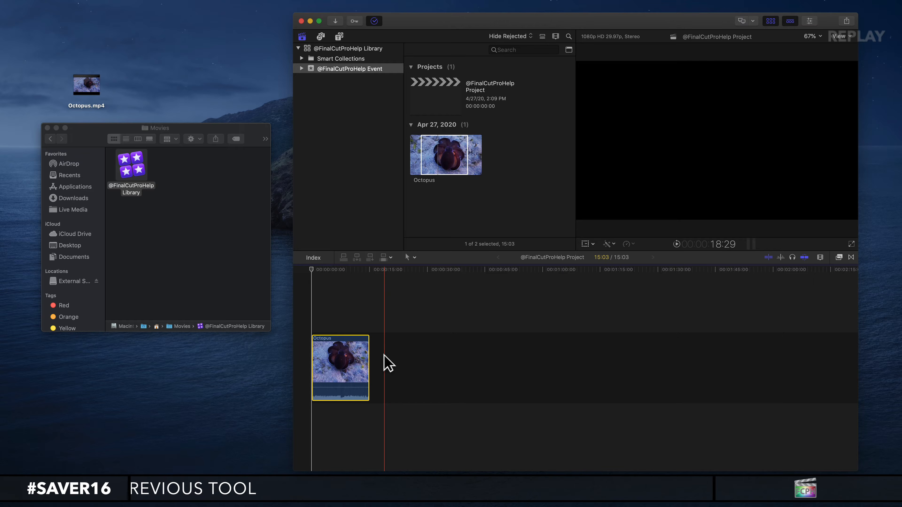
key(shift+z)
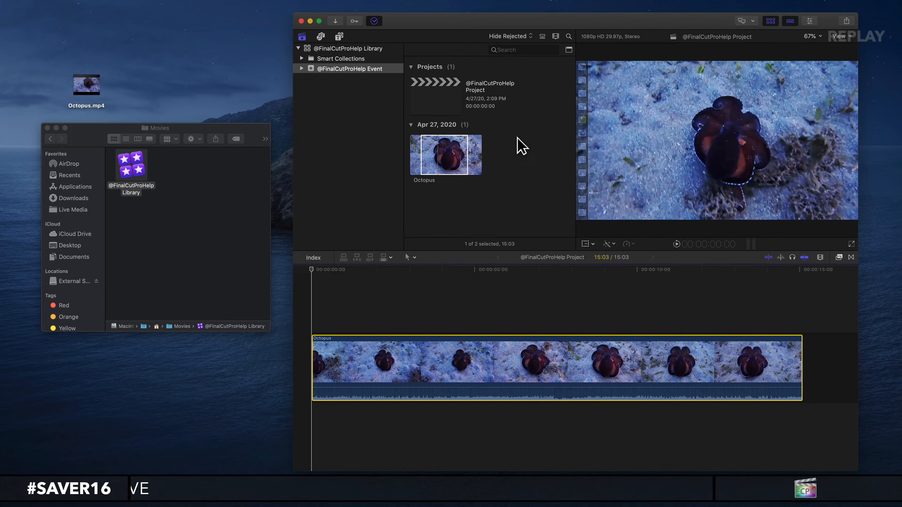
Select the Octopus clip in the timeline and reveal its source clip in the browser.
click(418, 156)
click(412, 373)
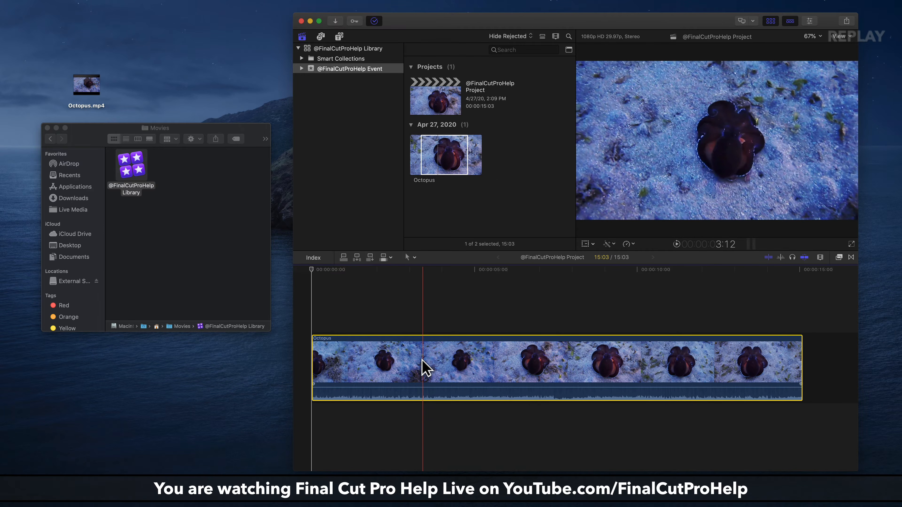
right_click(423, 362)
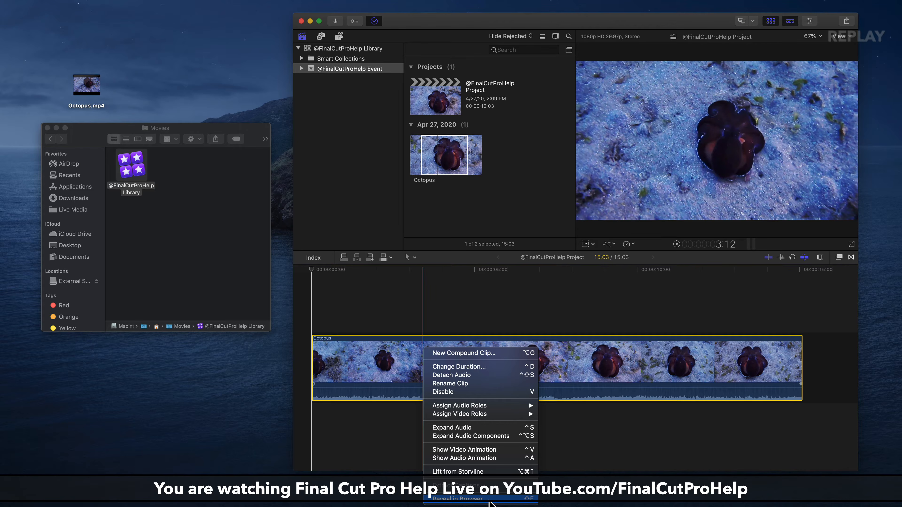
click(379, 373)
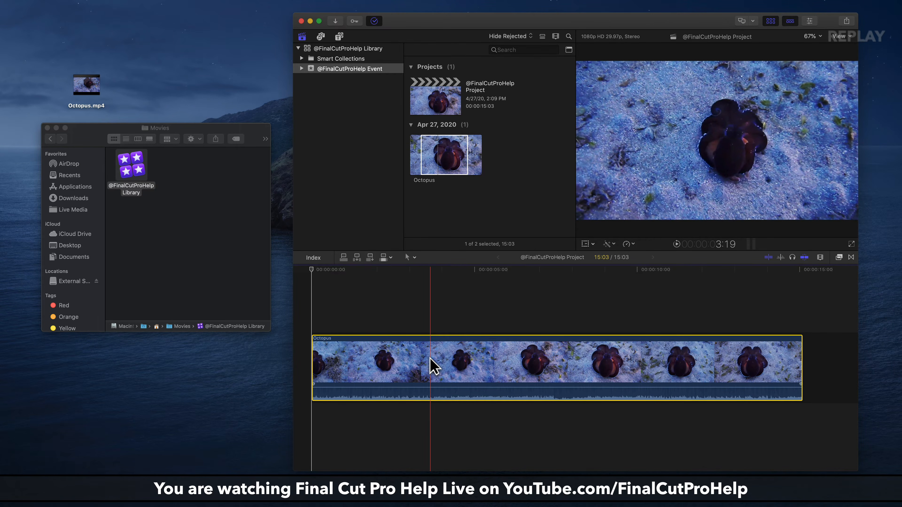
key(shift+f)
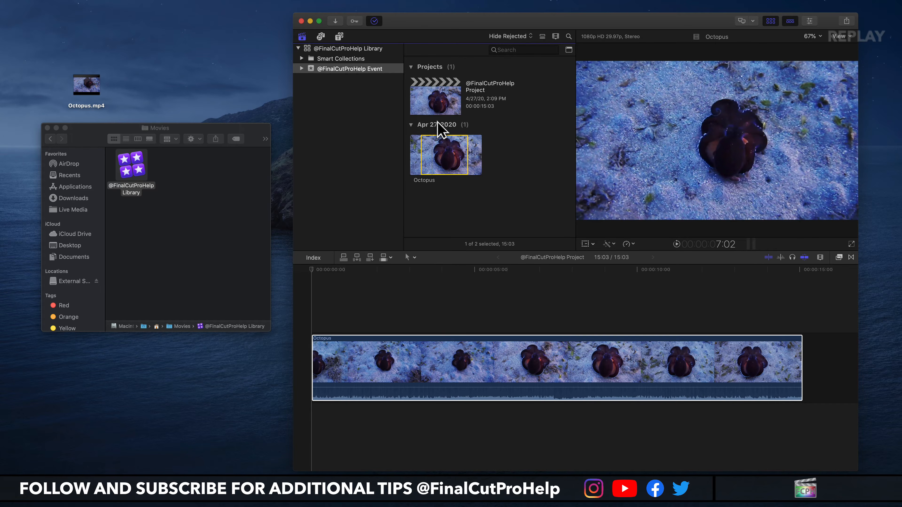
click(434, 105)
double_click(431, 96)
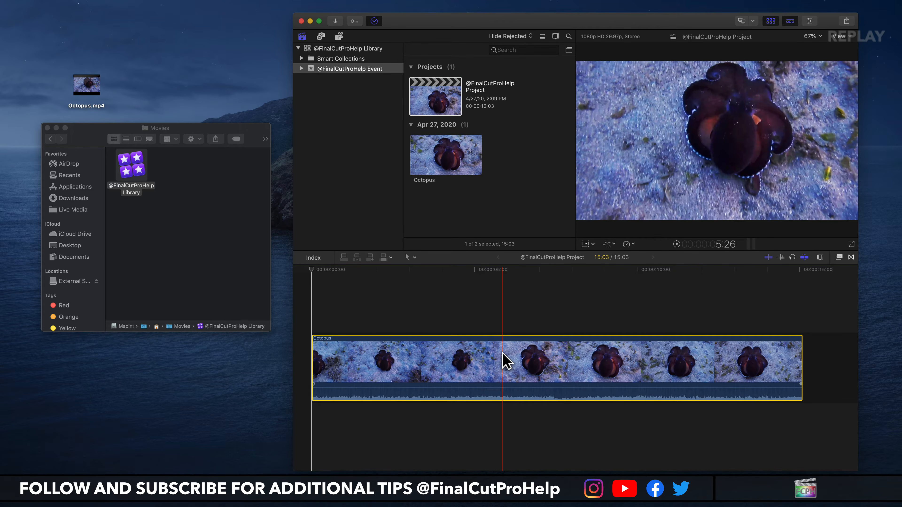
key(shift+f)
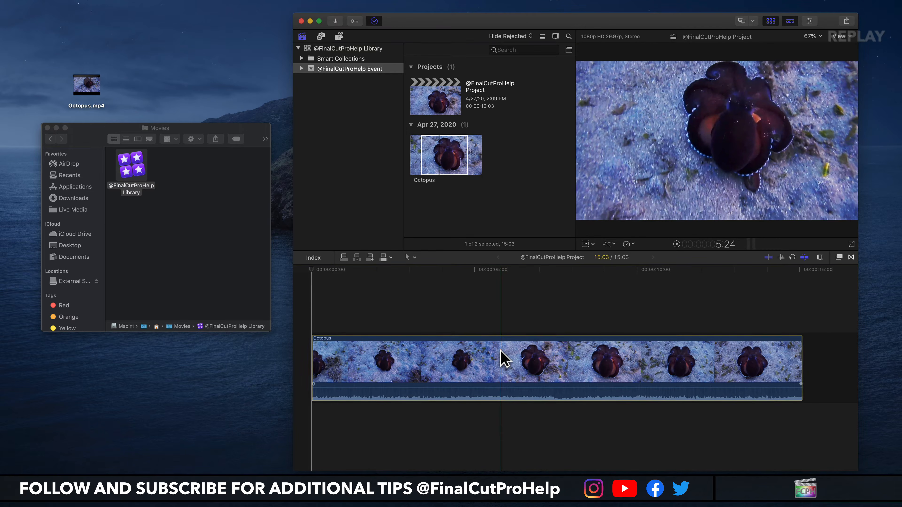
click(501, 355)
click(458, 171)
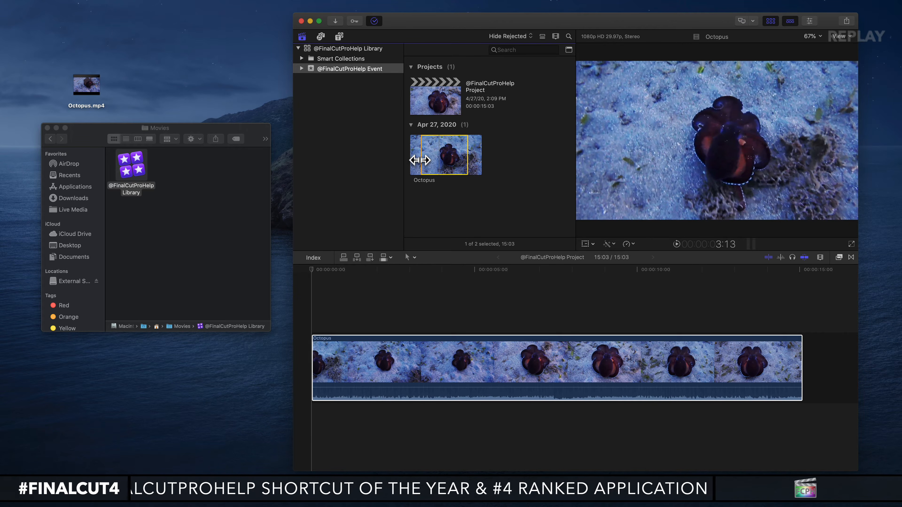
click(465, 348)
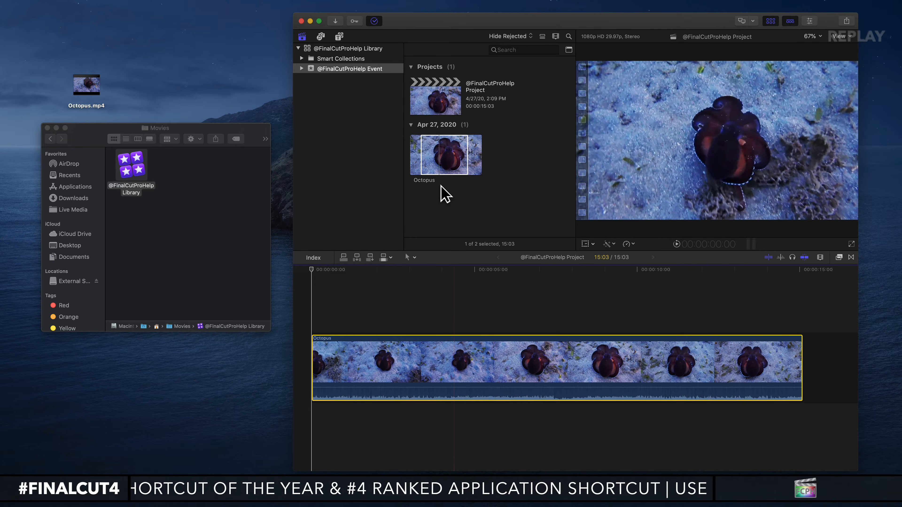
Reveal the browser's Octopus clip in Finder to locate its media file.
click(440, 152)
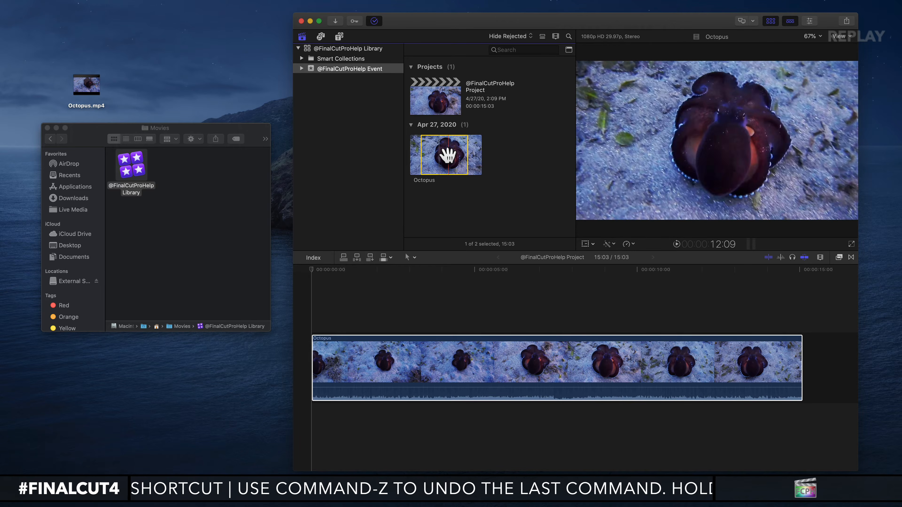
right_click(444, 153)
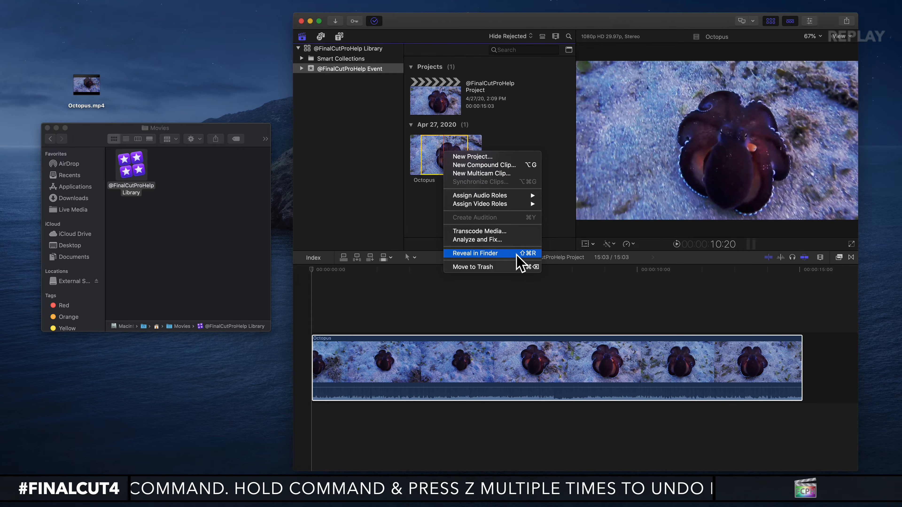
click(495, 255)
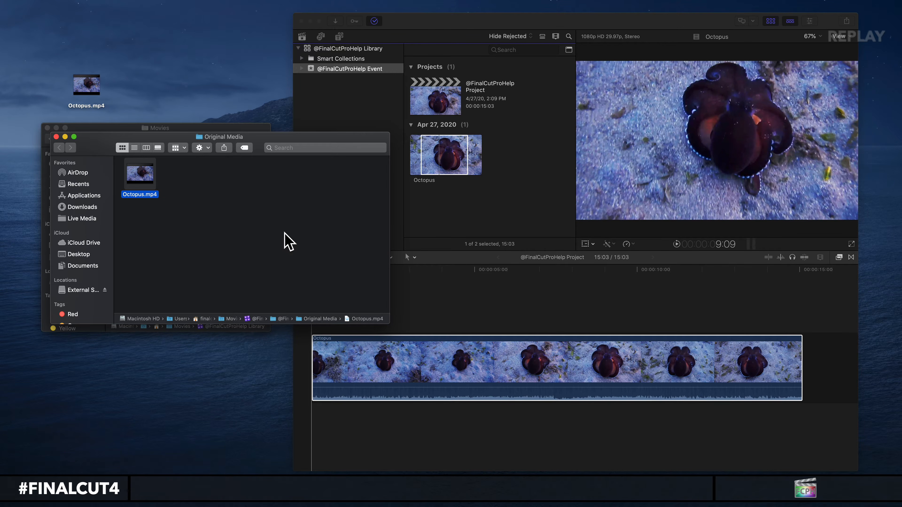
mouse_move(149, 181)
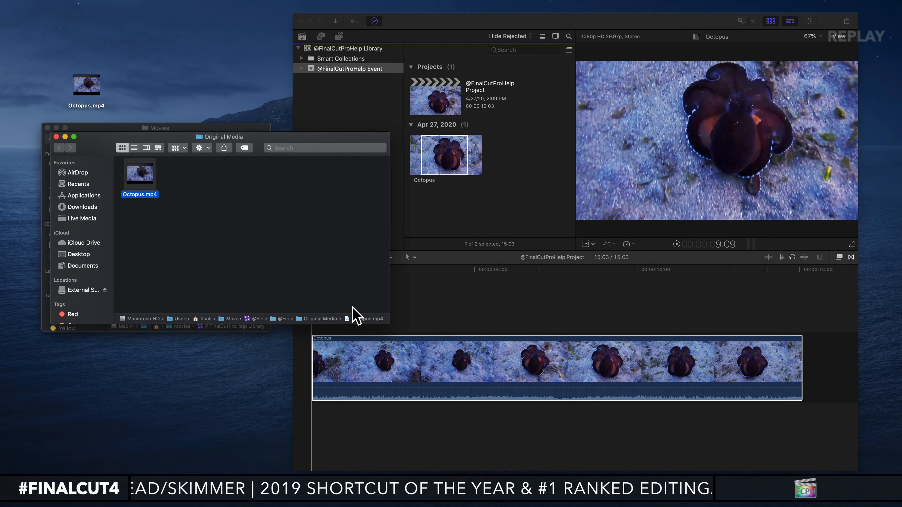
Hide the Finder path bar and show it again.
click(96, 4)
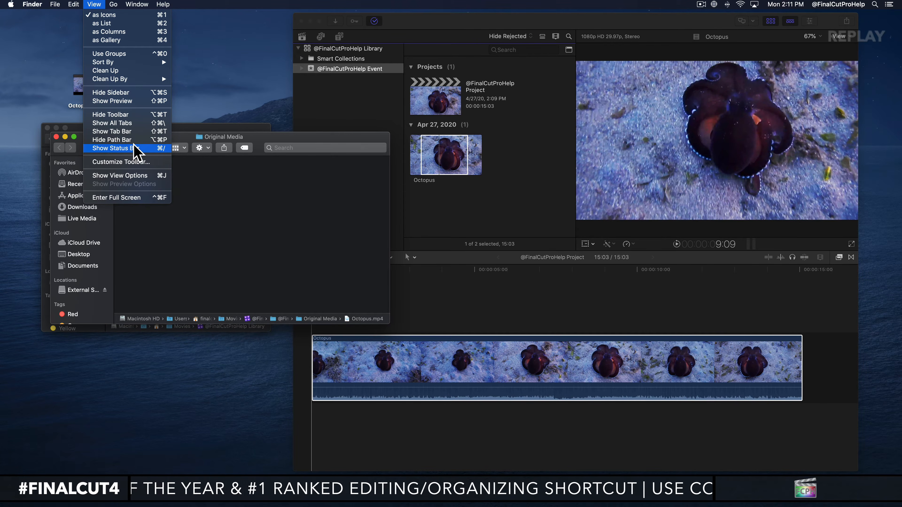
click(119, 140)
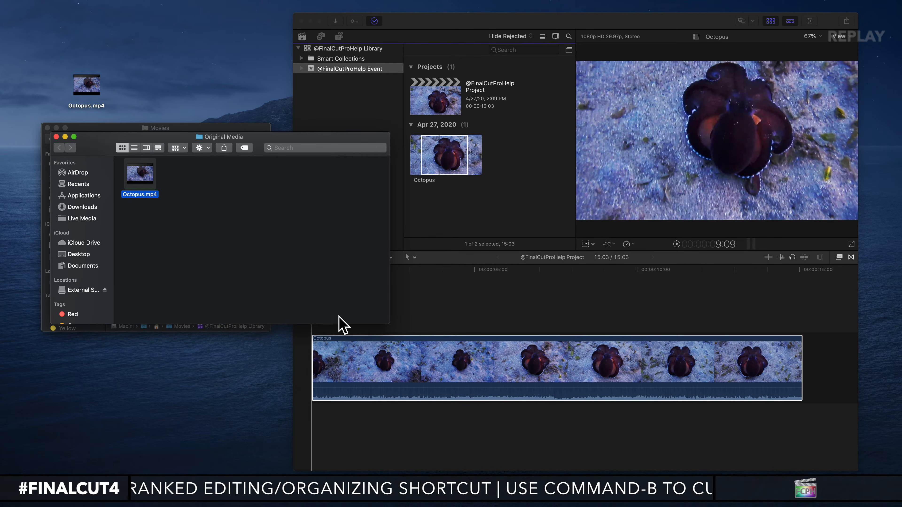
click(88, 4)
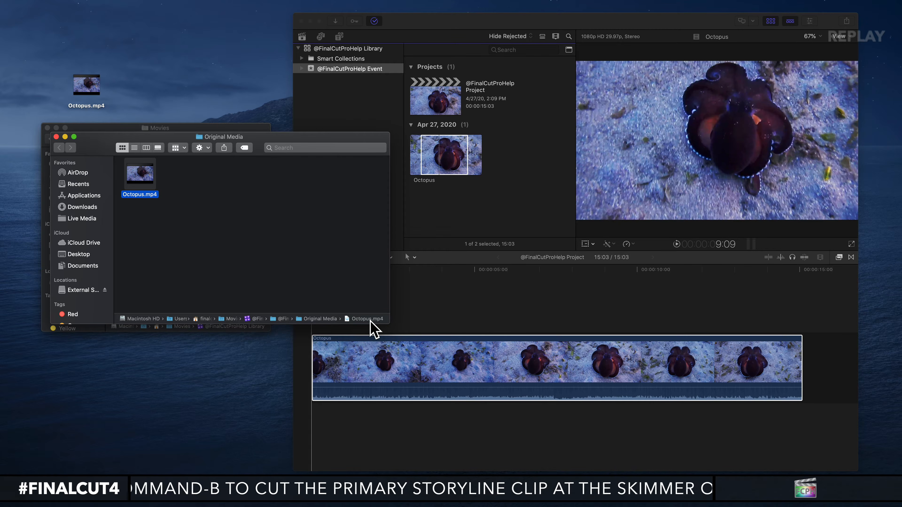
Widen the Original Media window to show the full file path, move it lower, and select Octopus.mp4 on the Desktop.
drag(389, 324, 590, 334)
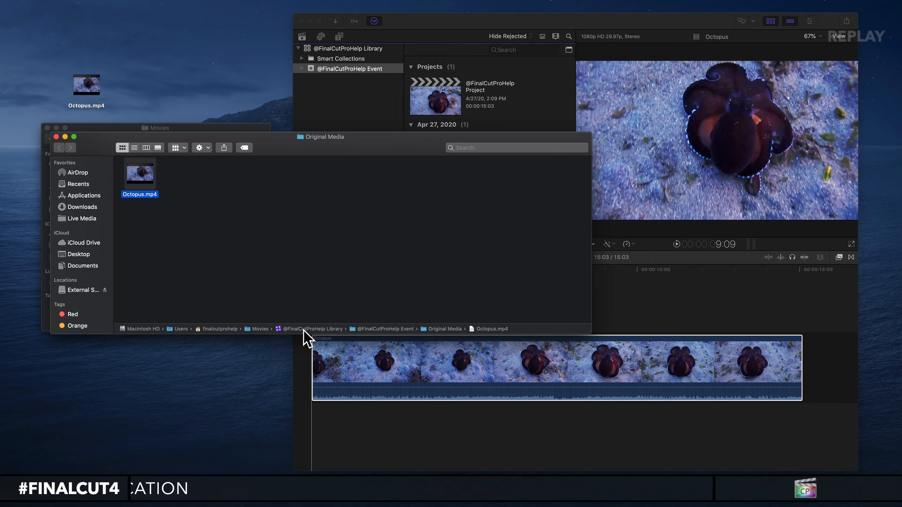
drag(284, 153, 288, 291)
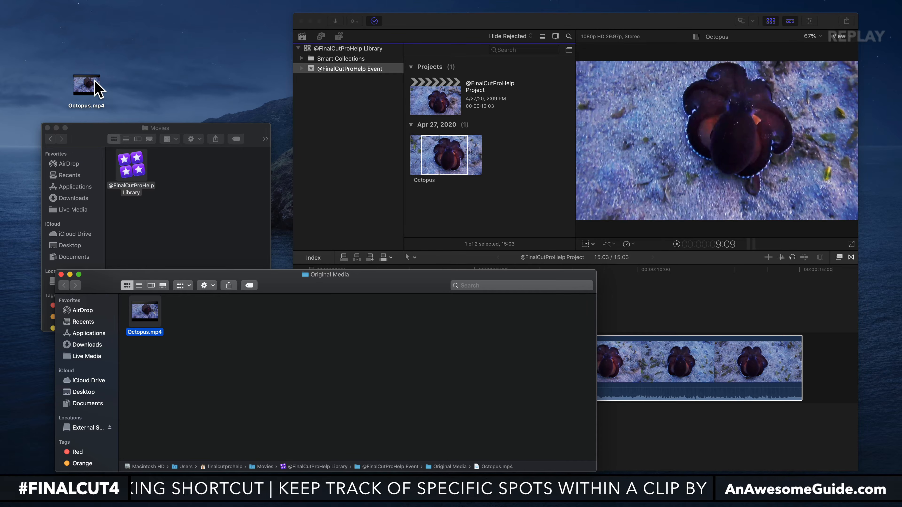
click(85, 89)
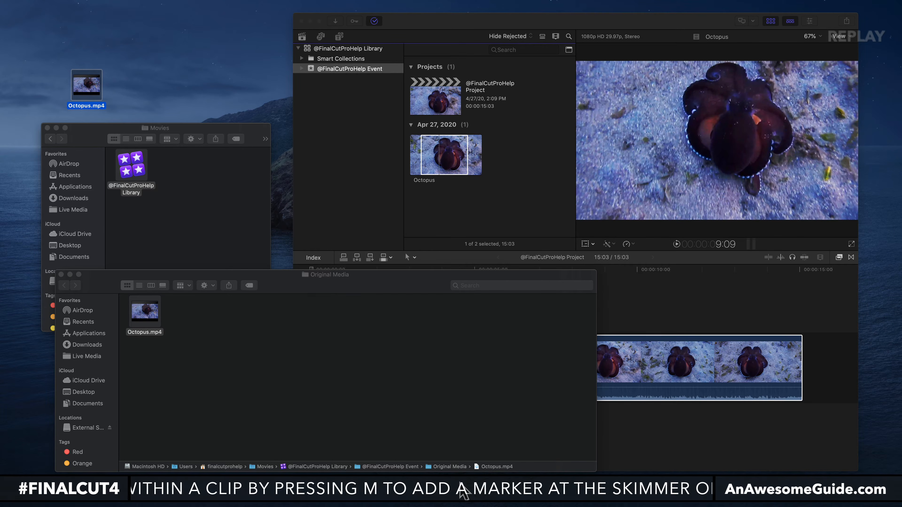
Close the Original Media window, return to Final Cut Pro, clear the browser selection, and widen the application window slightly.
click(61, 275)
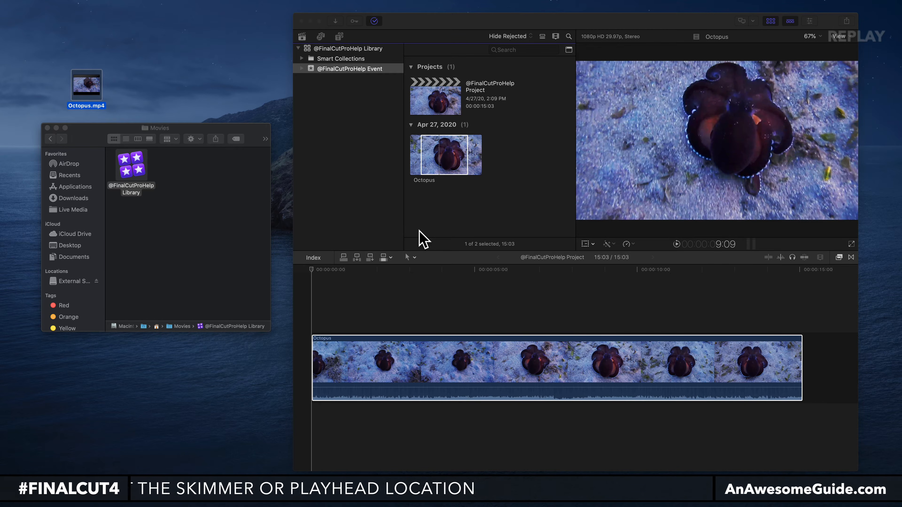
click(422, 238)
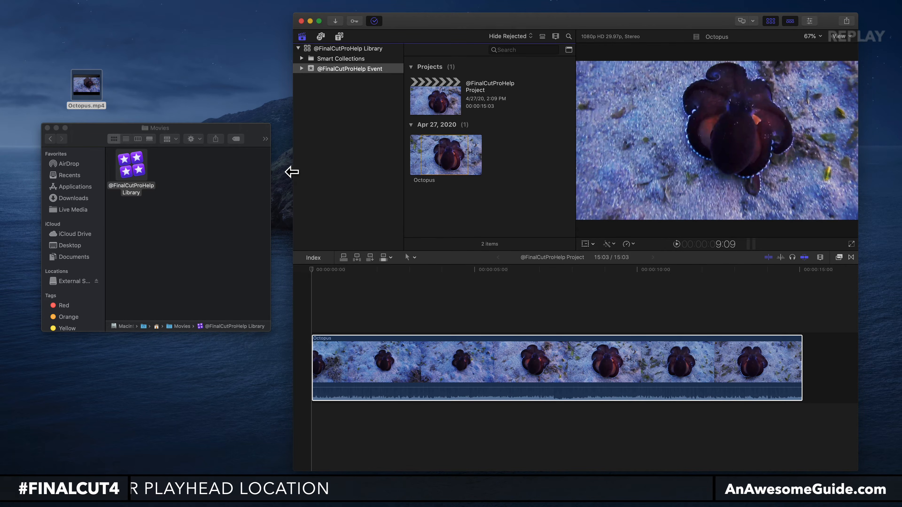
drag(293, 172, 286, 173)
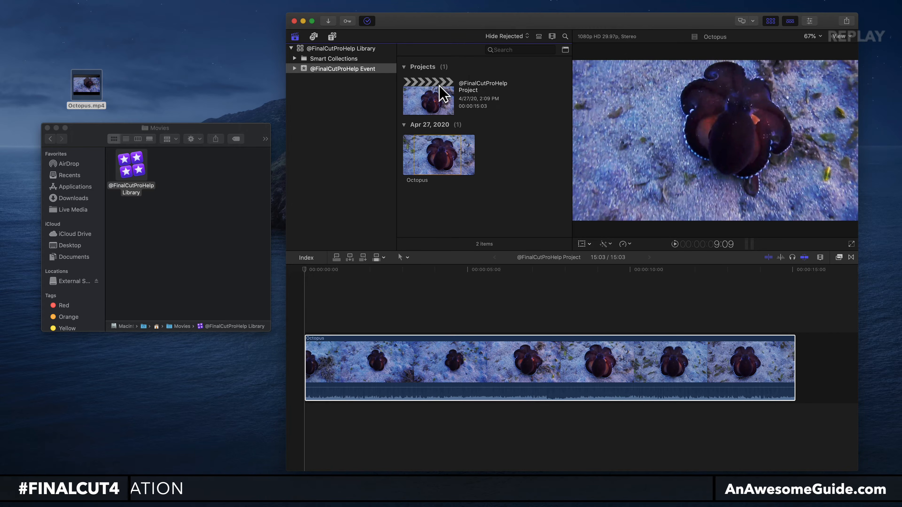
click(412, 100)
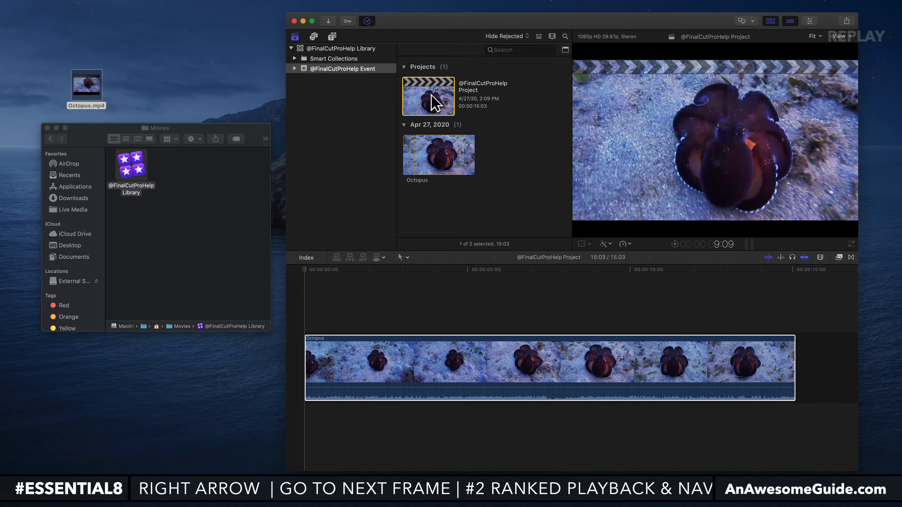
click(316, 49)
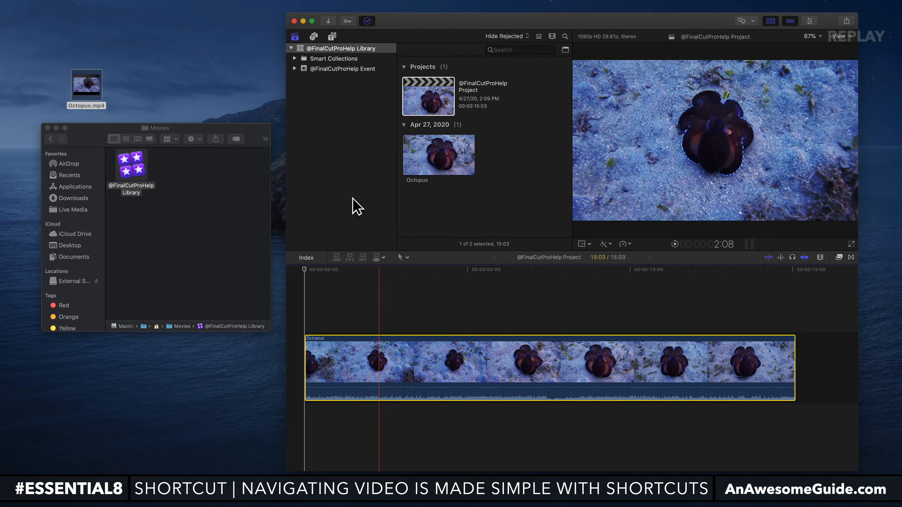
click(423, 156)
click(423, 94)
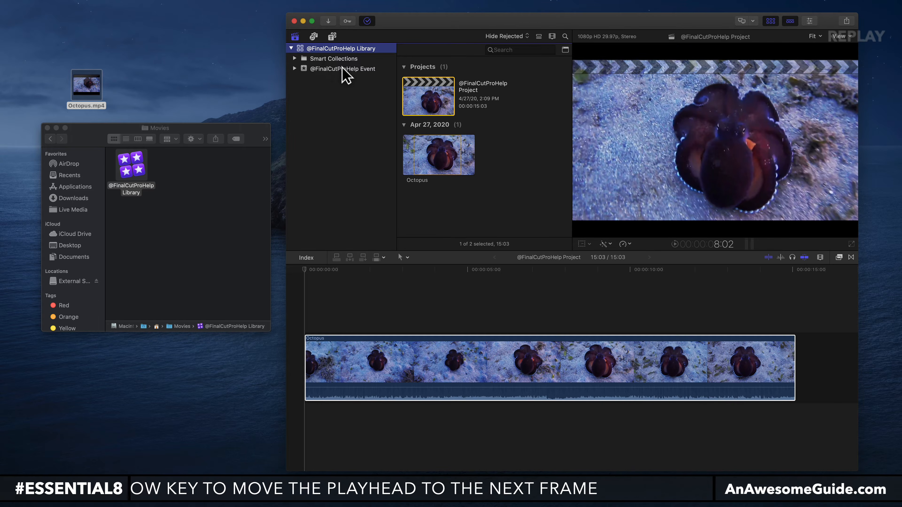
right_click(324, 49)
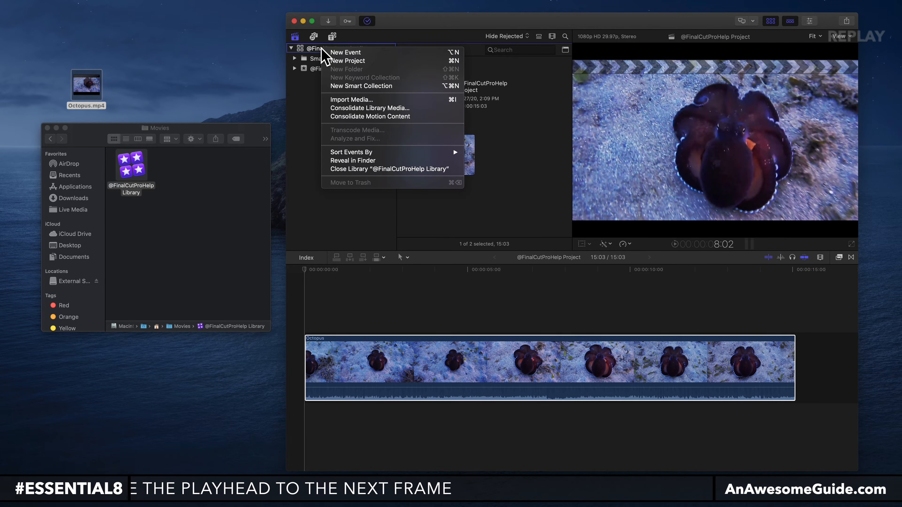
click(355, 161)
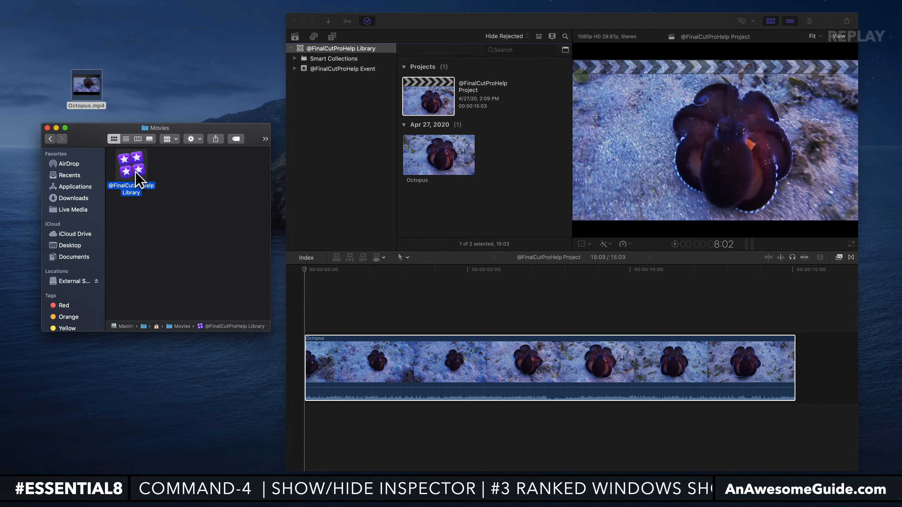
drag(129, 159, 145, 176)
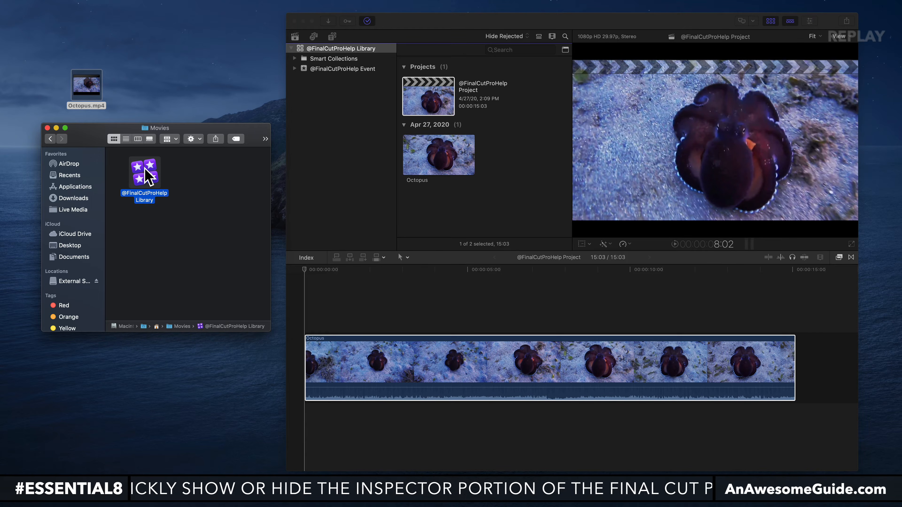
Back in Final Cut Pro, clear the browser selection, then select the timeline's Octopus clip followed by its source clip.
click(498, 165)
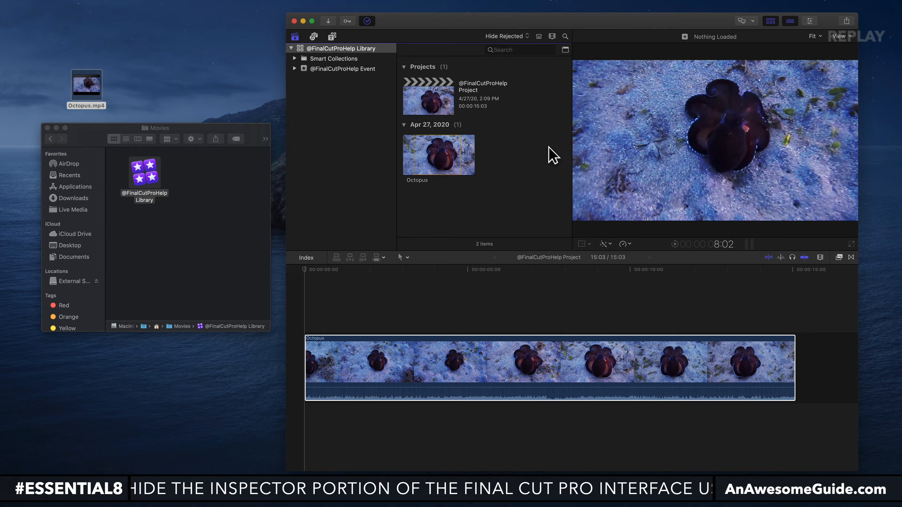
click(444, 353)
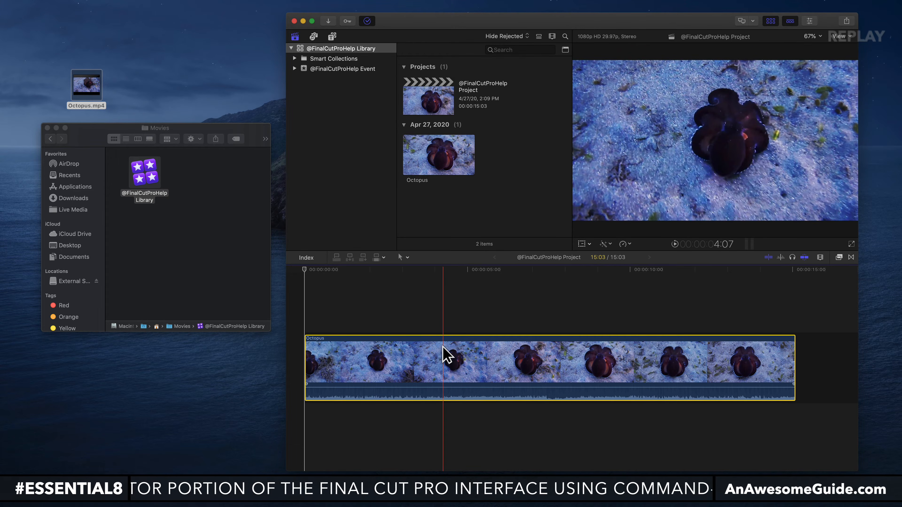
click(440, 156)
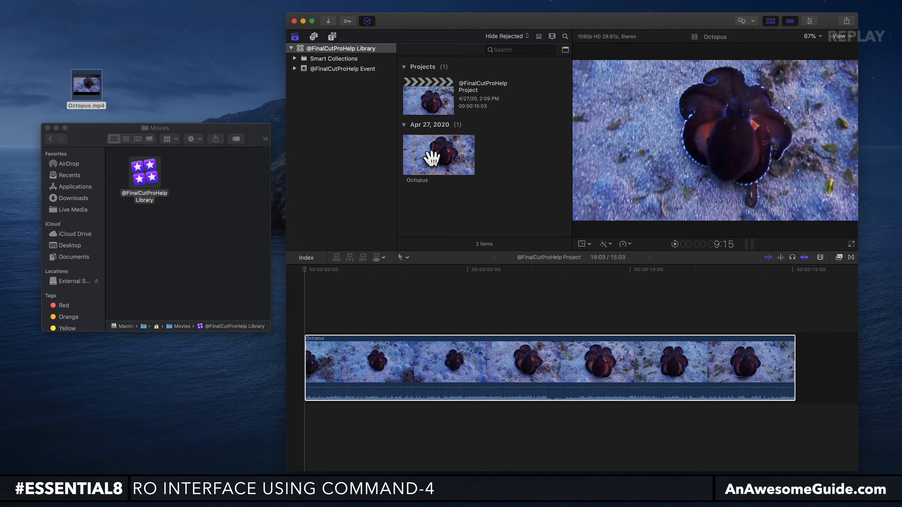
Select the timeline's Octopus clip, then the used range of its source clip, and remove the source clip from the browser.
click(469, 378)
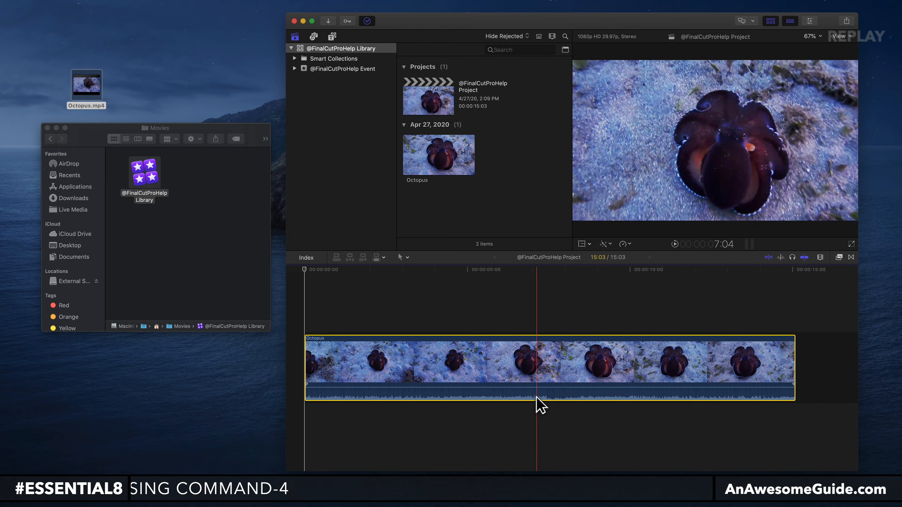
drag(415, 149, 441, 156)
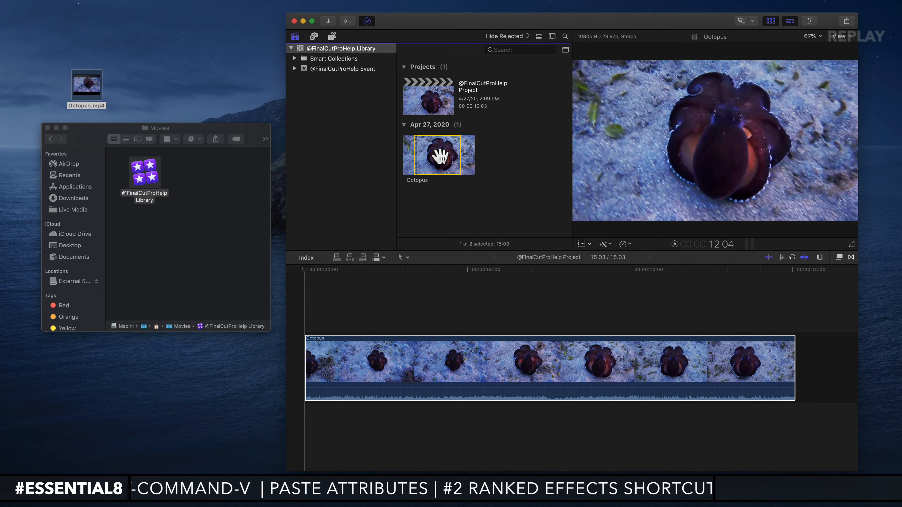
key(Delete)
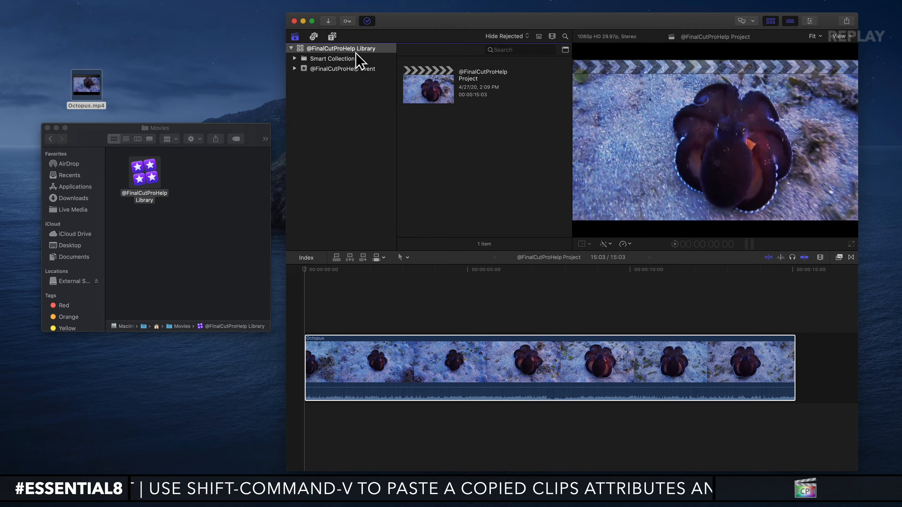
click(351, 71)
click(350, 49)
click(346, 69)
click(349, 49)
click(354, 69)
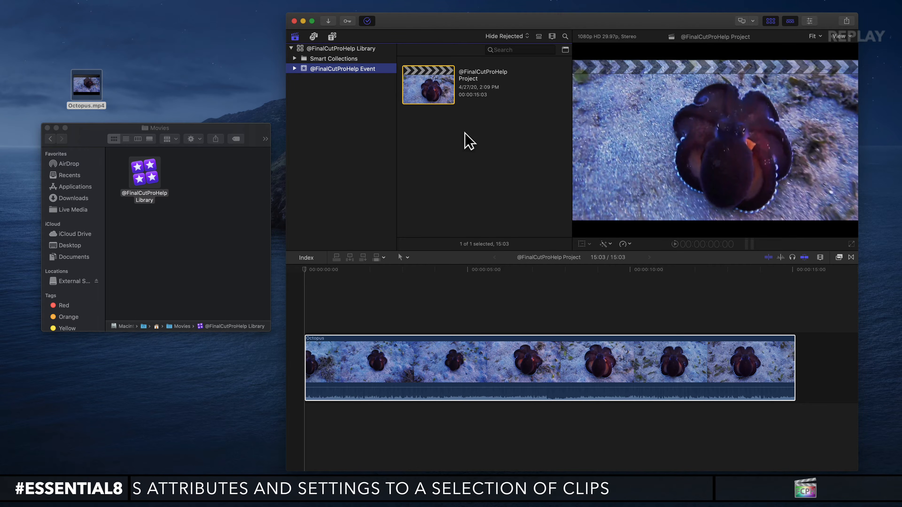
key(super+z)
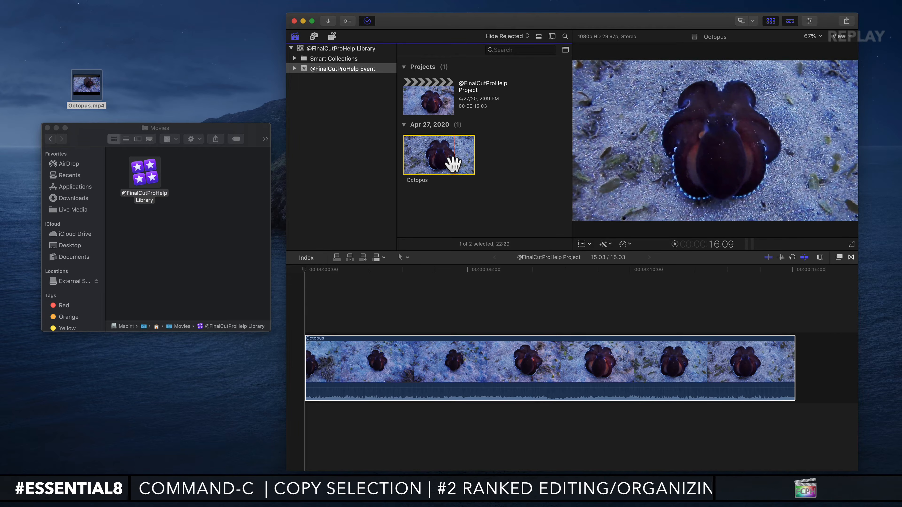
Reject the whole Octopus source clip and set the browser filter to Rejected.
key(super+BackSpace)
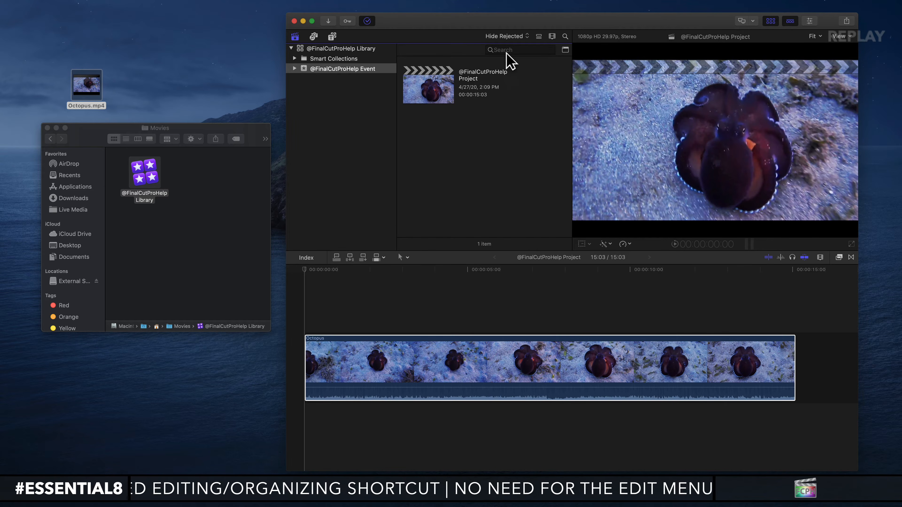
click(512, 36)
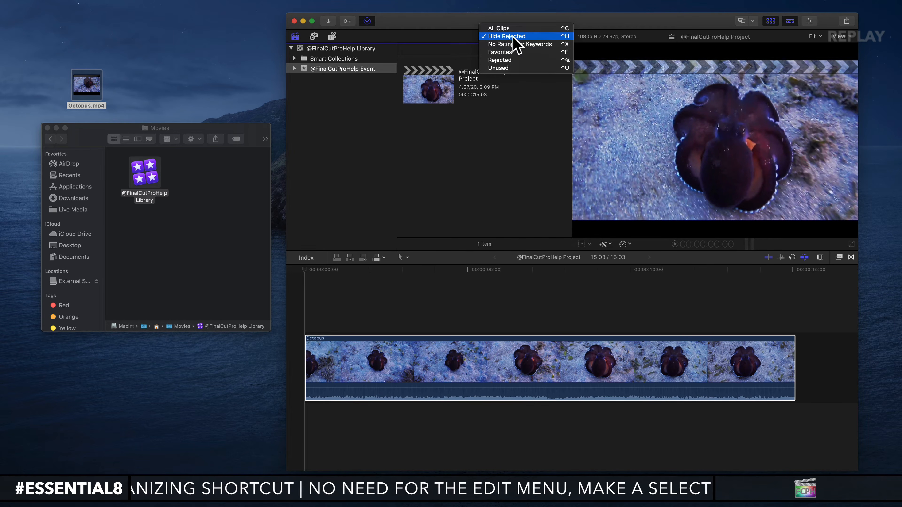
click(514, 59)
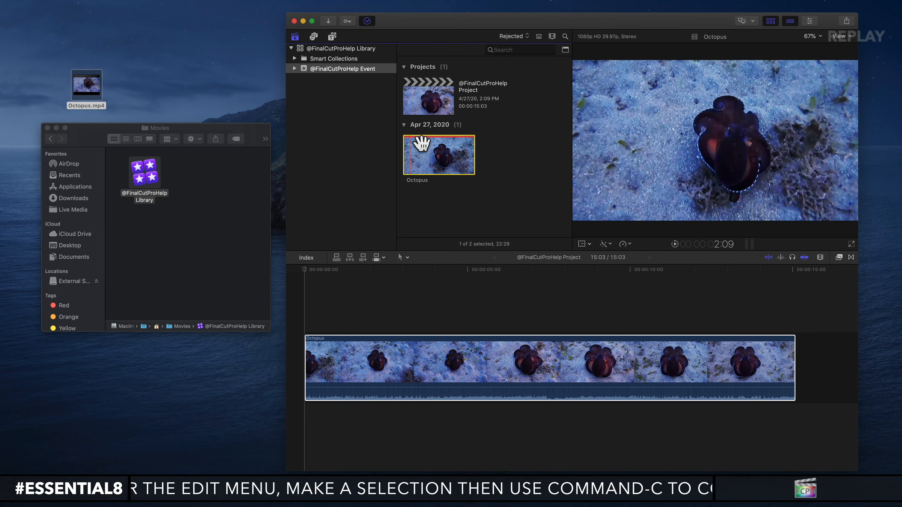
Set the browser filter to All Clips and move the Octopus source clip to the trash.
click(518, 36)
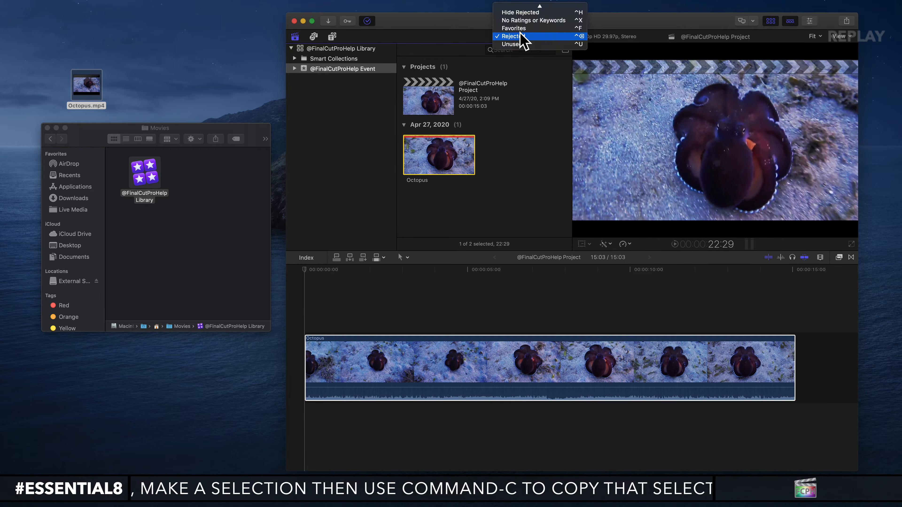
click(524, 10)
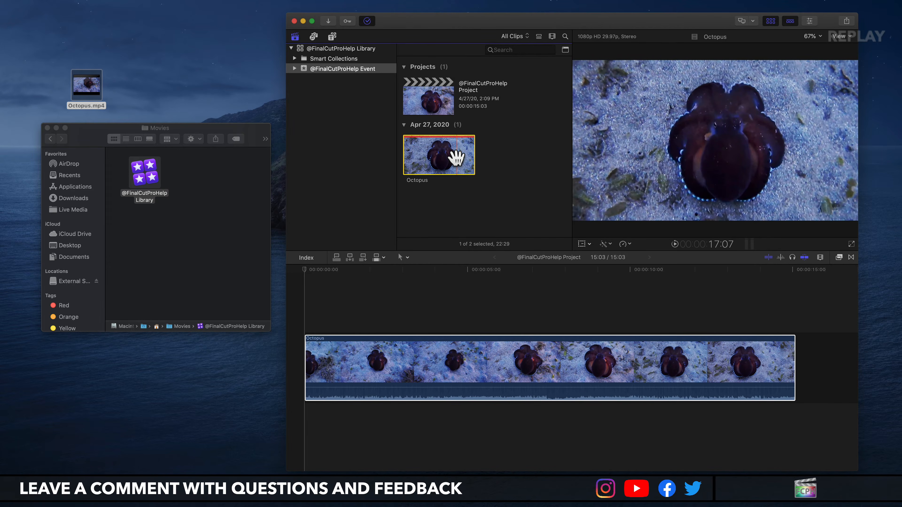
key(super+BackSpace)
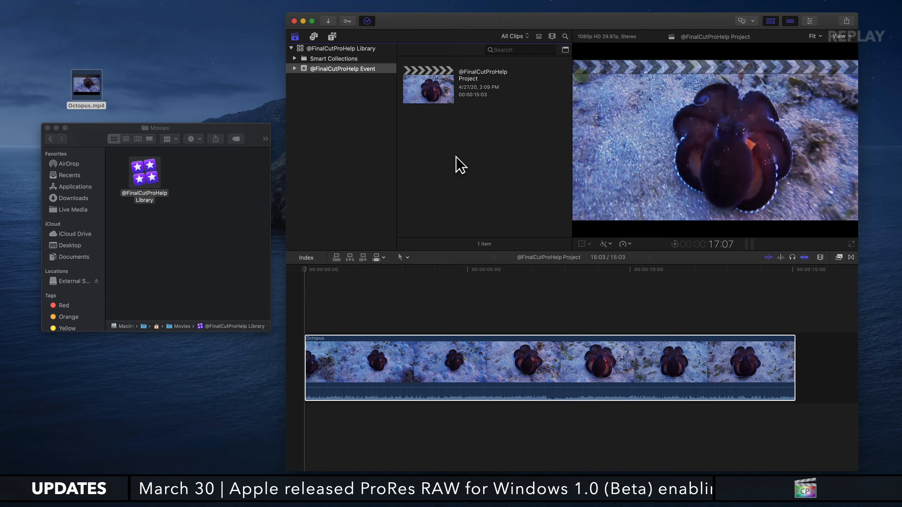
Try to delete the Octopus clip from the timeline, then cancel moving its media to the trash.
click(355, 316)
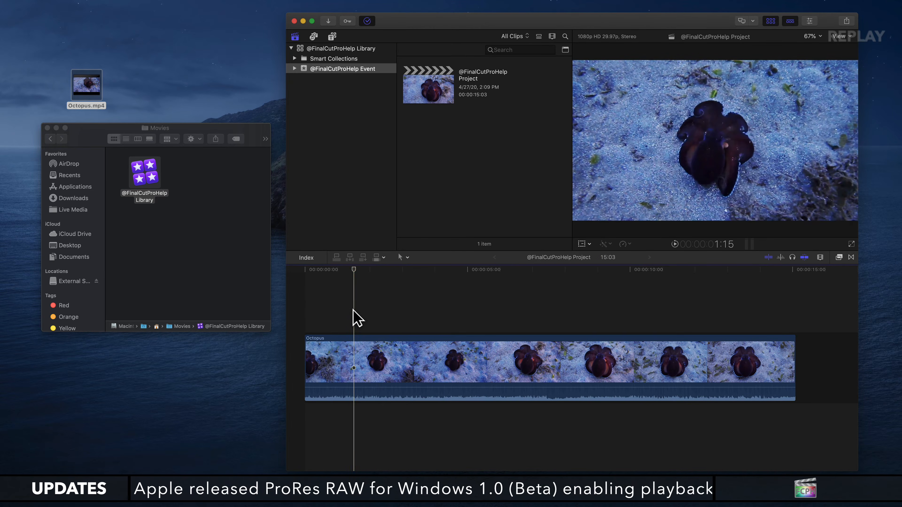
click(462, 352)
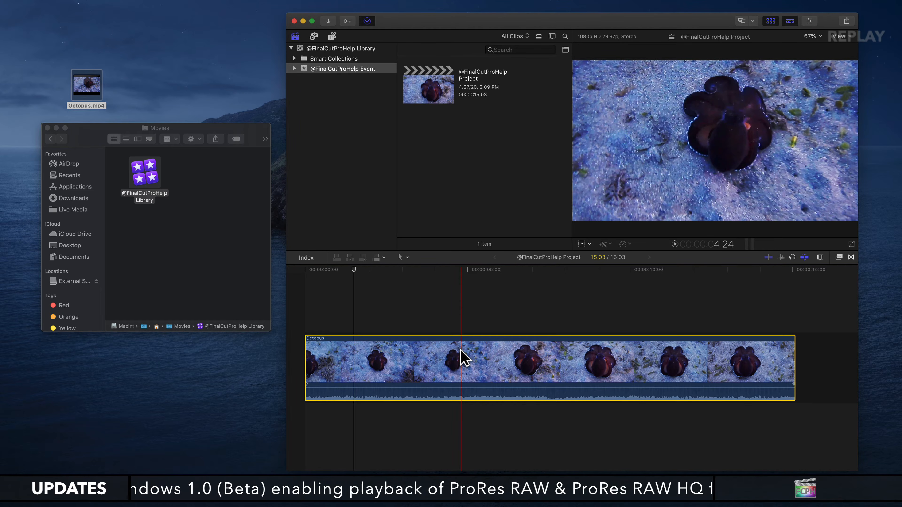
key(Delete)
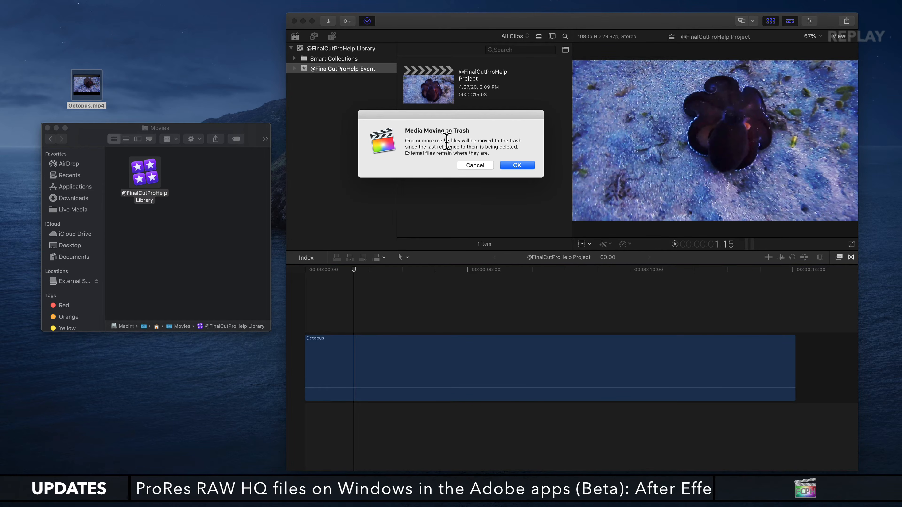
click(470, 166)
key(super+BackSpace)
click(469, 165)
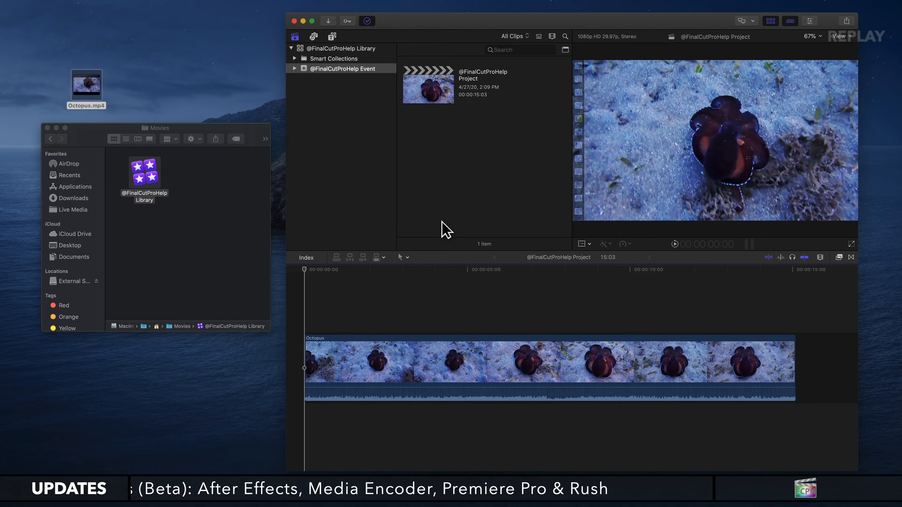
click(429, 366)
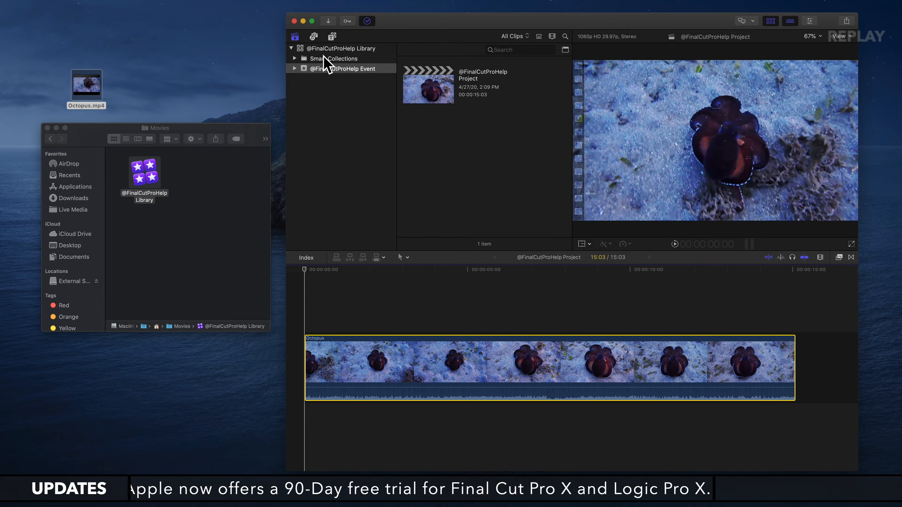
click(344, 48)
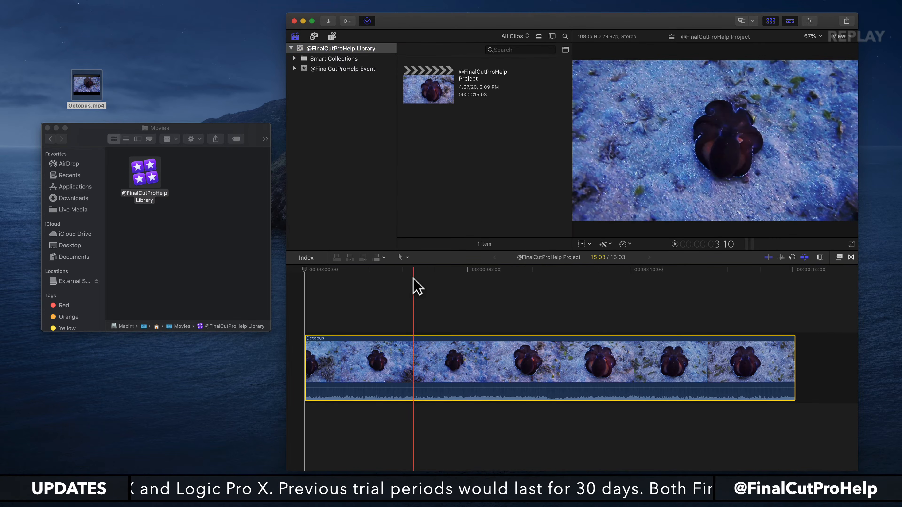
click(391, 362)
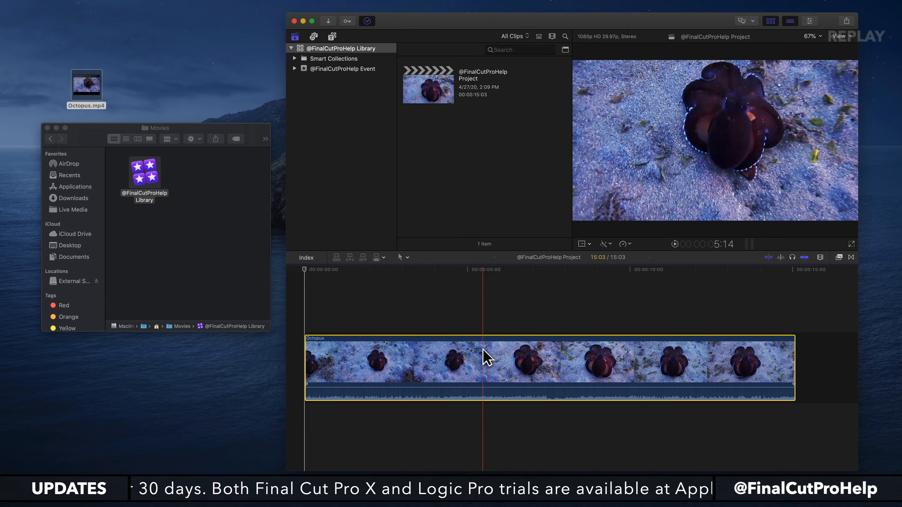
right_click(399, 350)
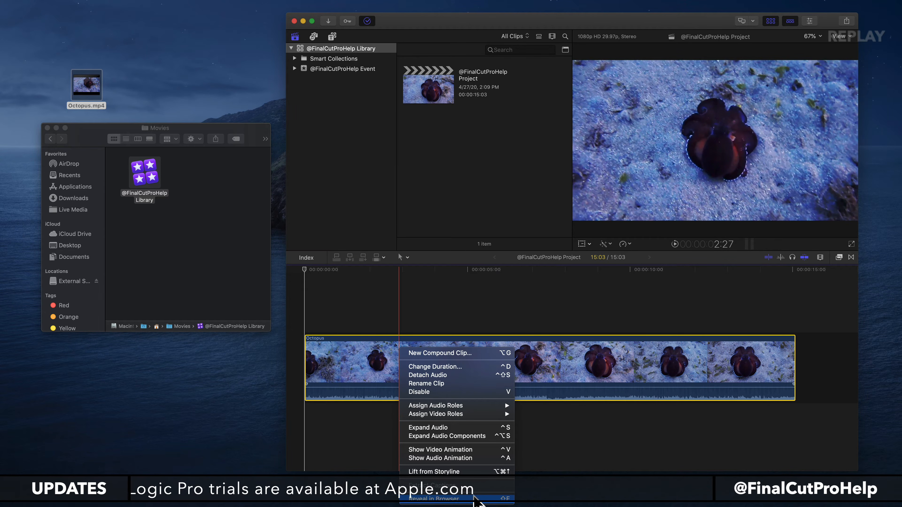
click(363, 374)
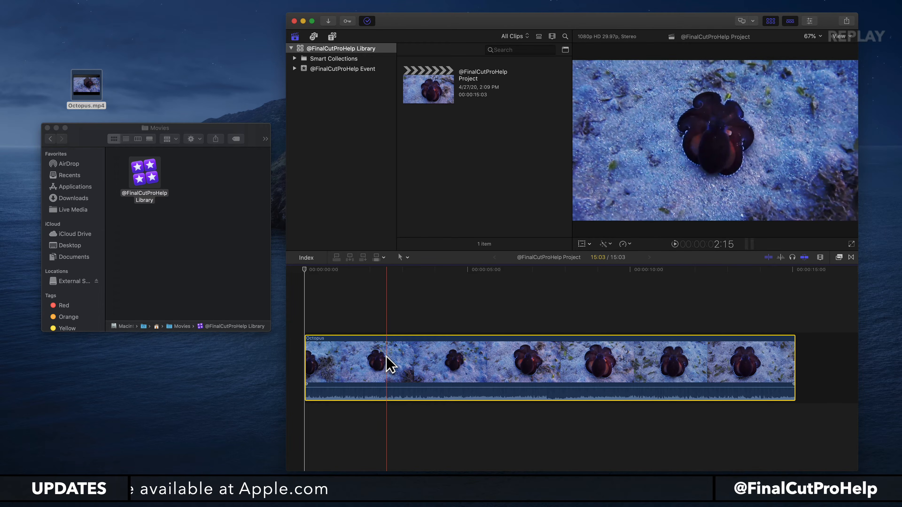
key(shift+f)
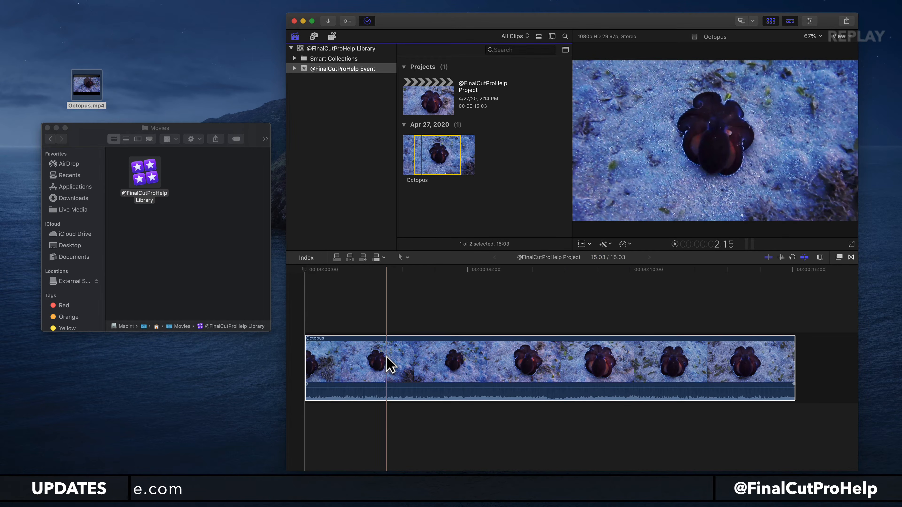
Move the revealed Octopus source clip to the trash, select the timeline clip, and undo the deletion.
click(429, 151)
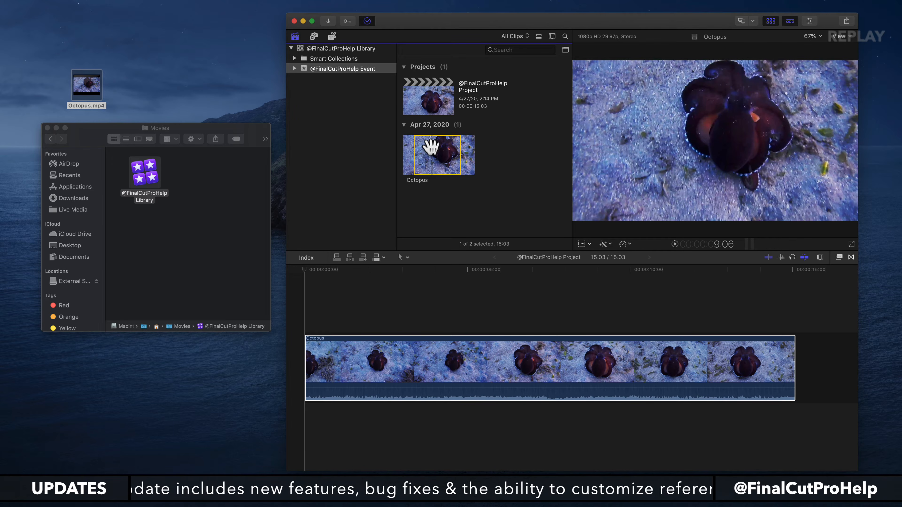
key(super+BackSpace)
click(417, 349)
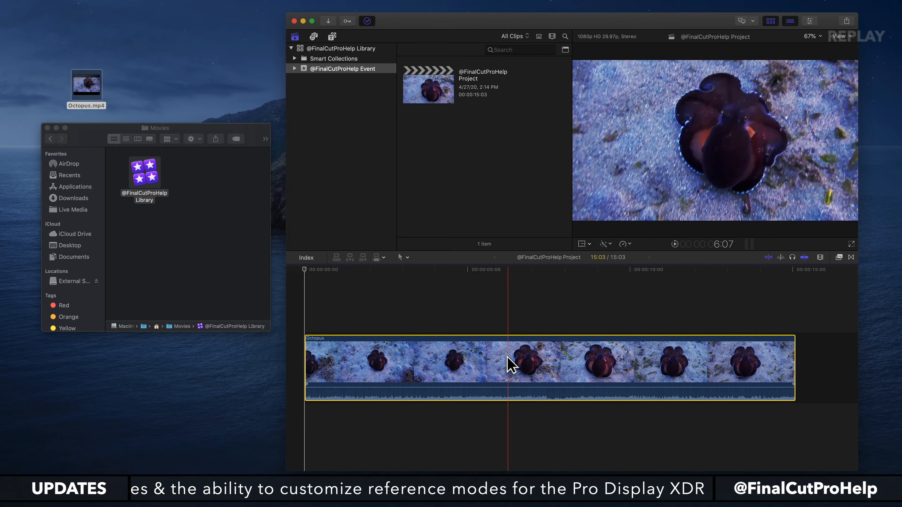
key(super+z)
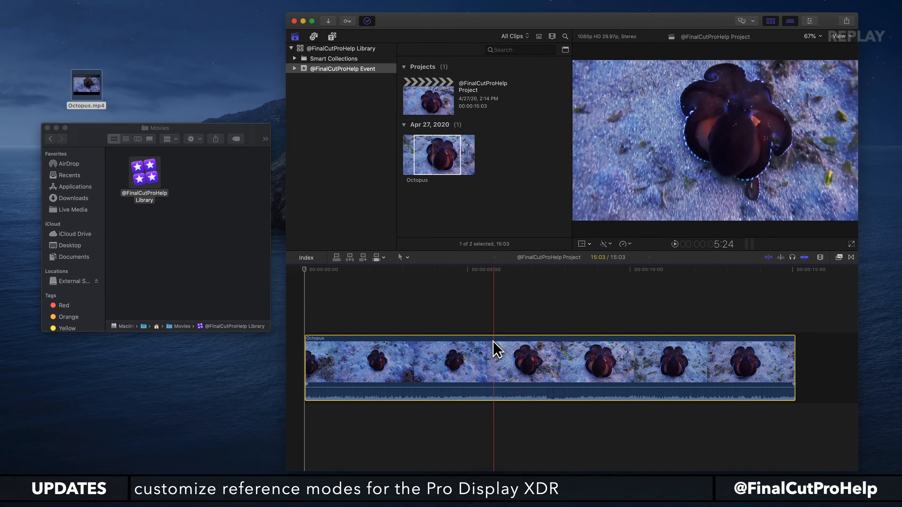
Move the Octopus source clip to the trash again and select the Octopus clip in the timeline.
click(449, 143)
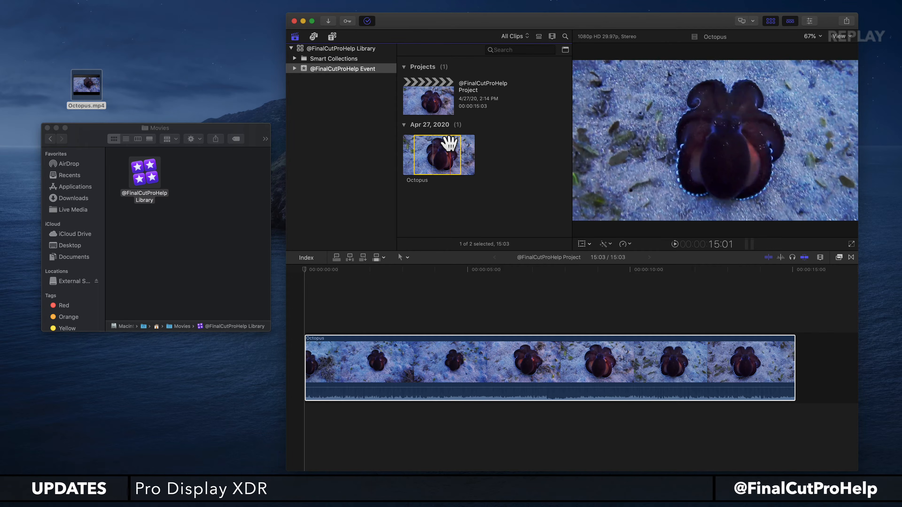
key(super+BackSpace)
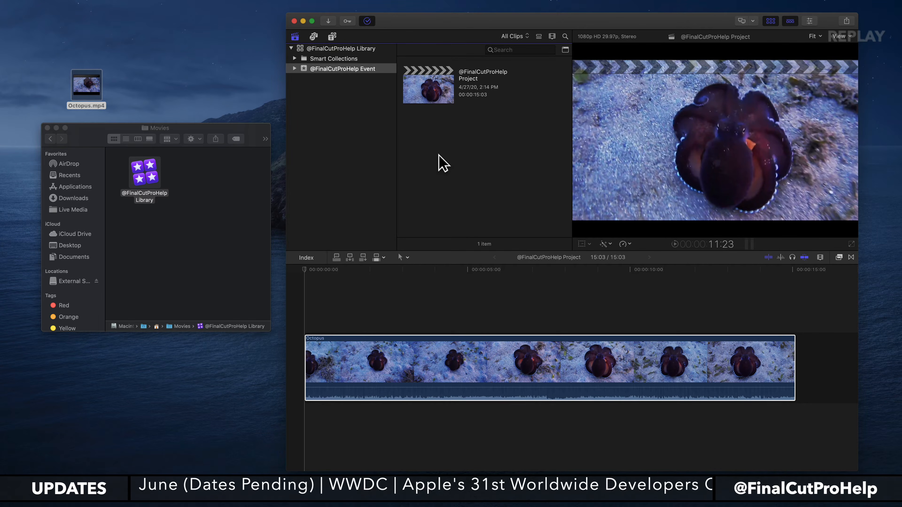
click(387, 366)
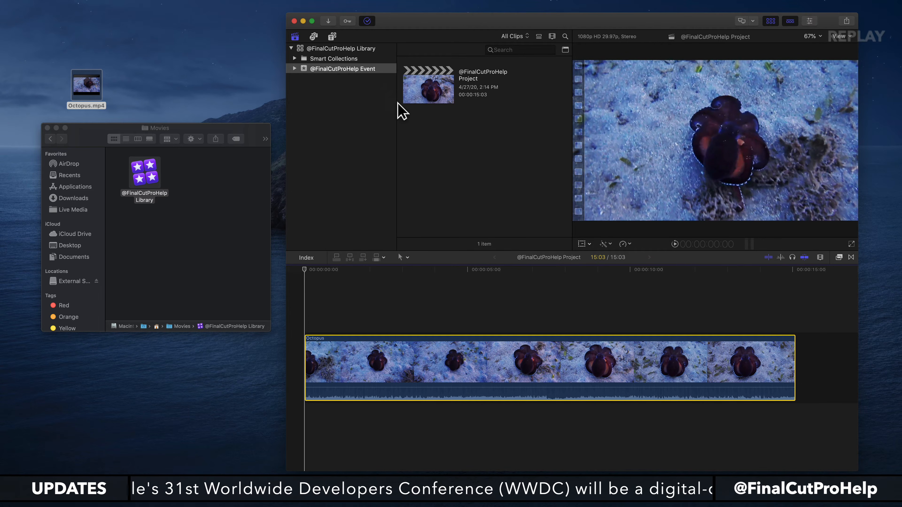
click(249, 247)
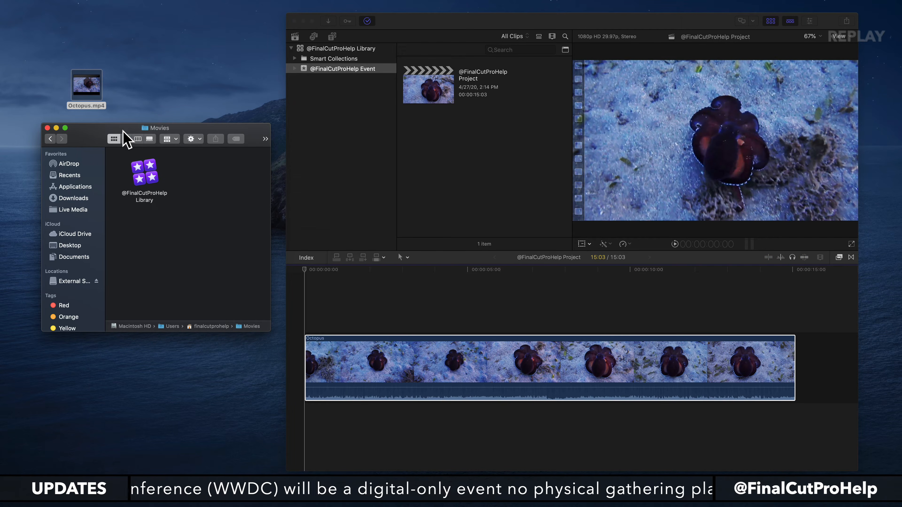
right_click(142, 174)
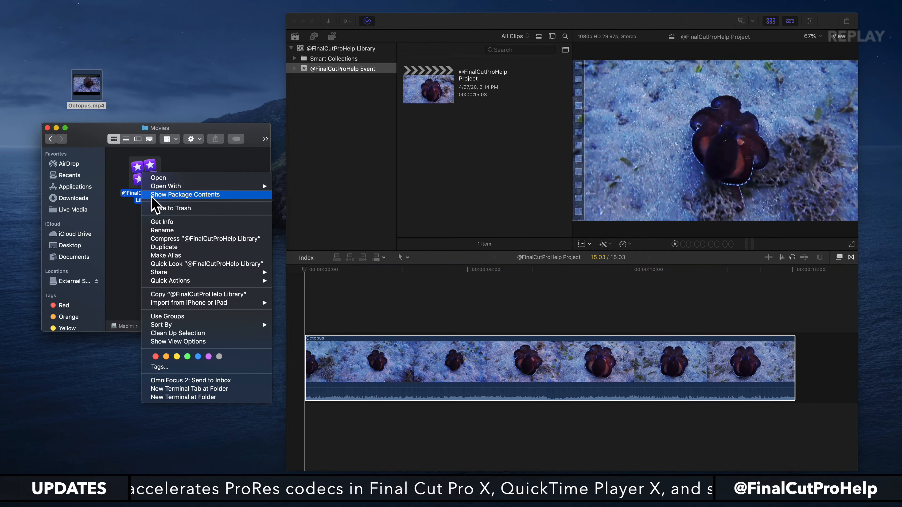
click(167, 194)
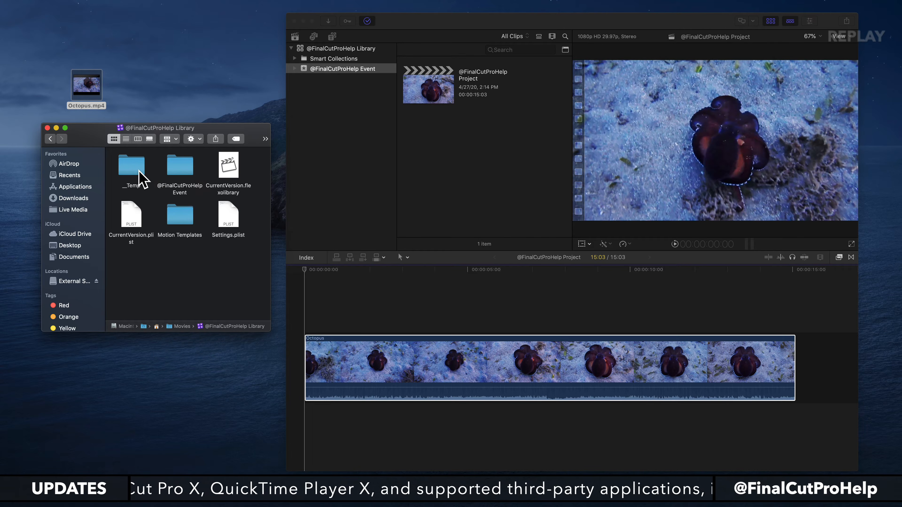
click(184, 165)
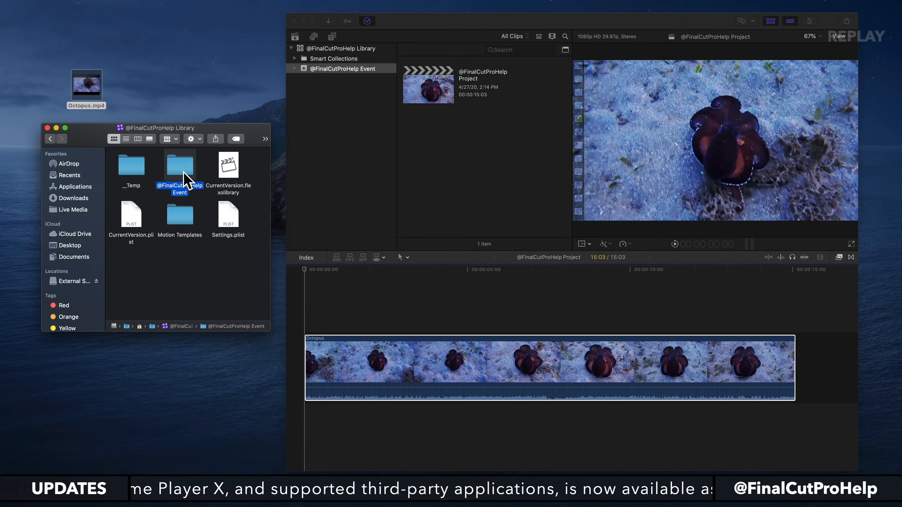
double_click(181, 170)
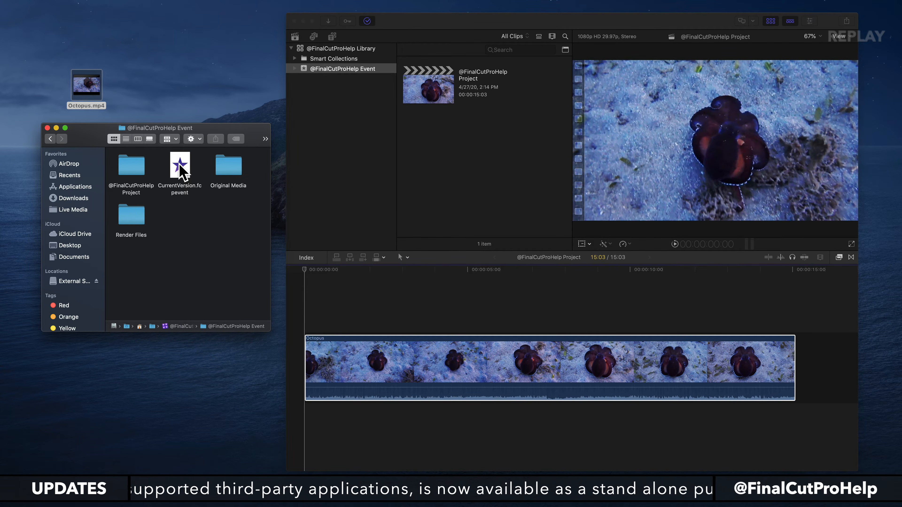
click(236, 170)
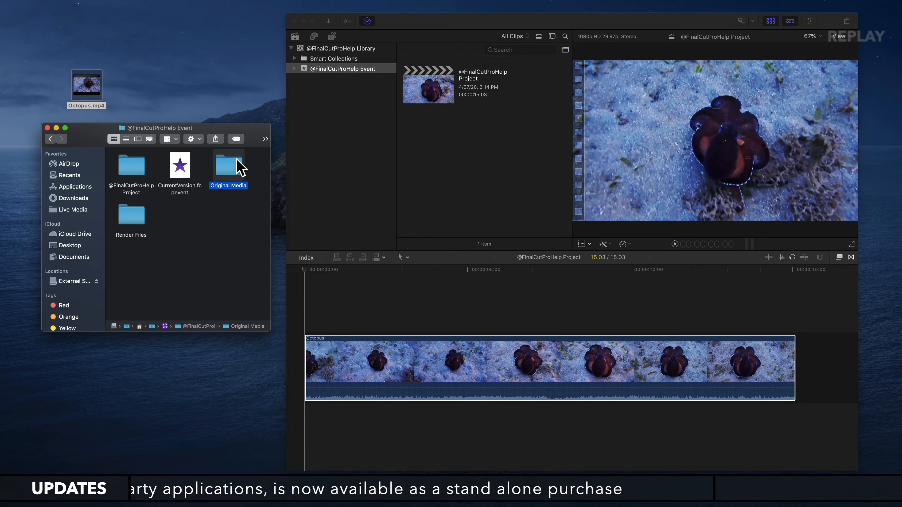
double_click(226, 174)
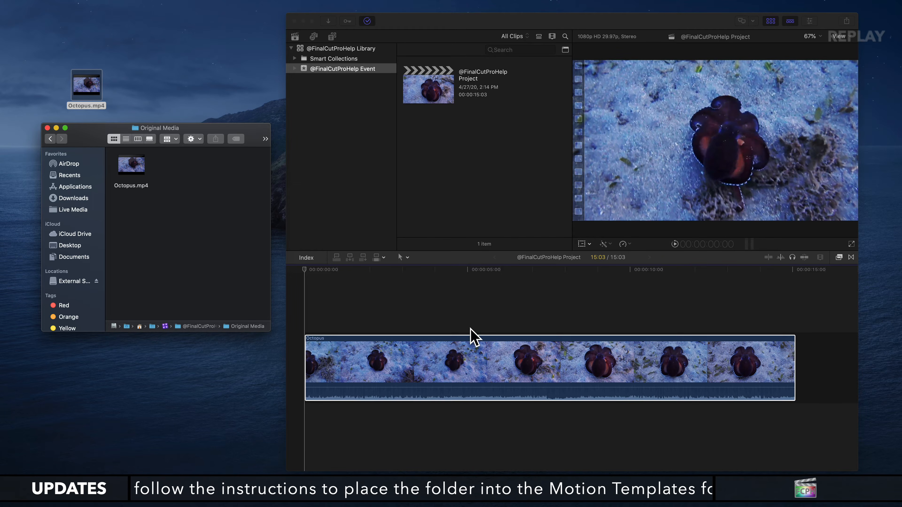
click(473, 338)
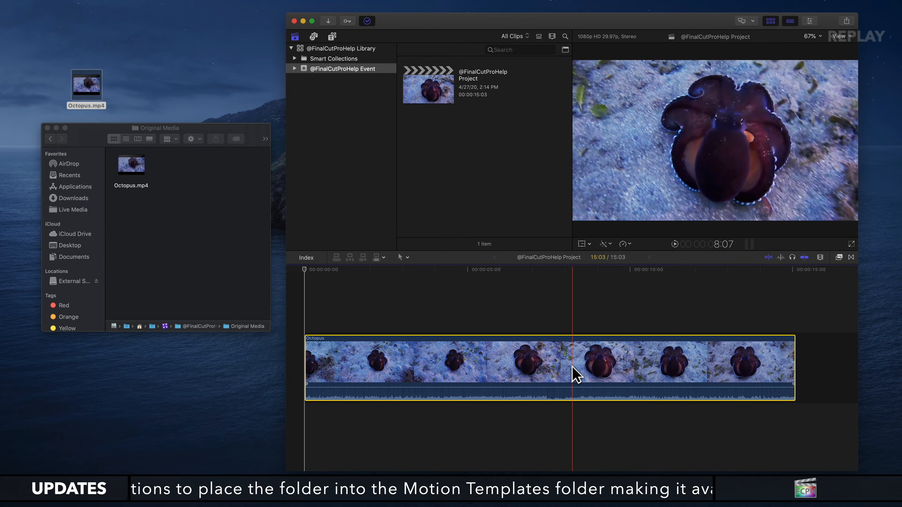
Delete the timeline's Octopus clip along with its copied library media, and locate Octopus.mp4 in the Trash.
key(Delete)
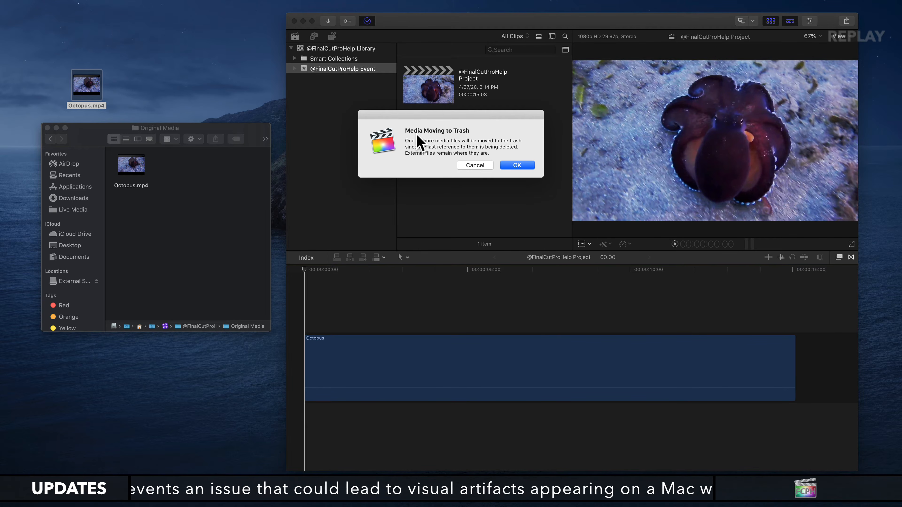
click(525, 167)
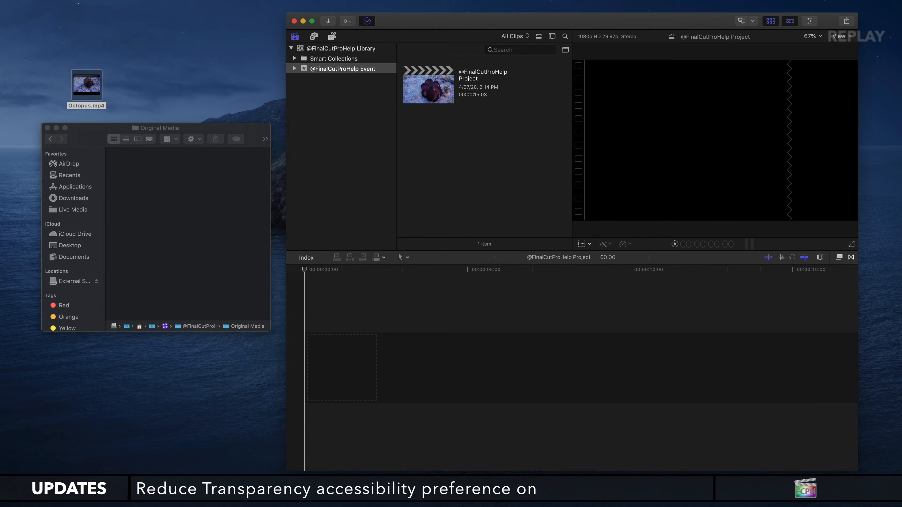
key(super+Tab)
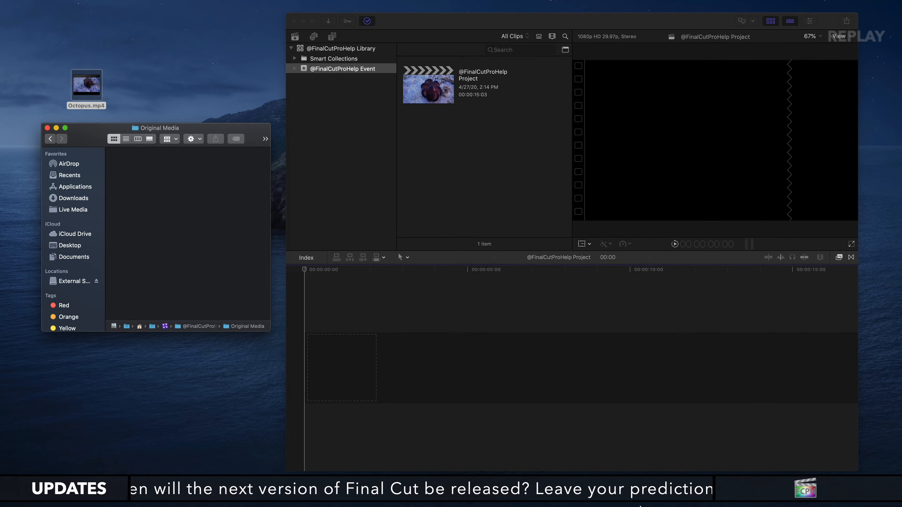
click(847, 494)
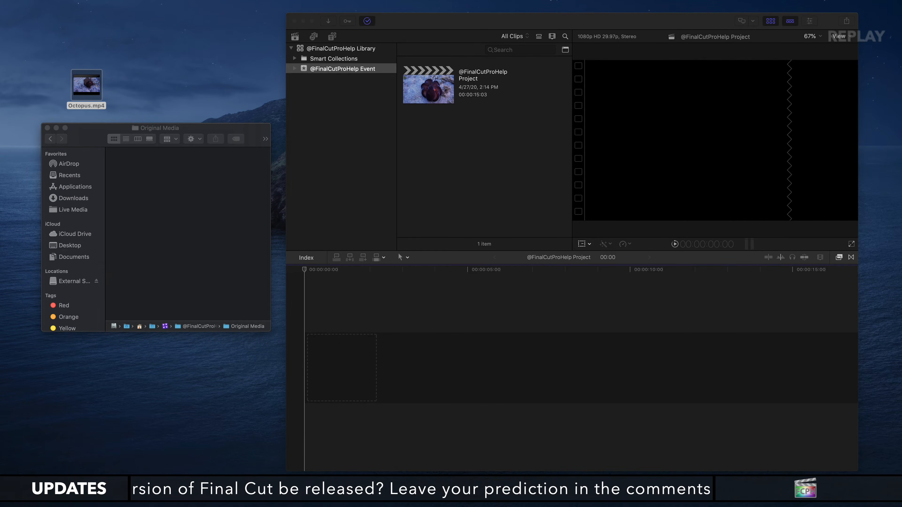
drag(403, 228, 447, 191)
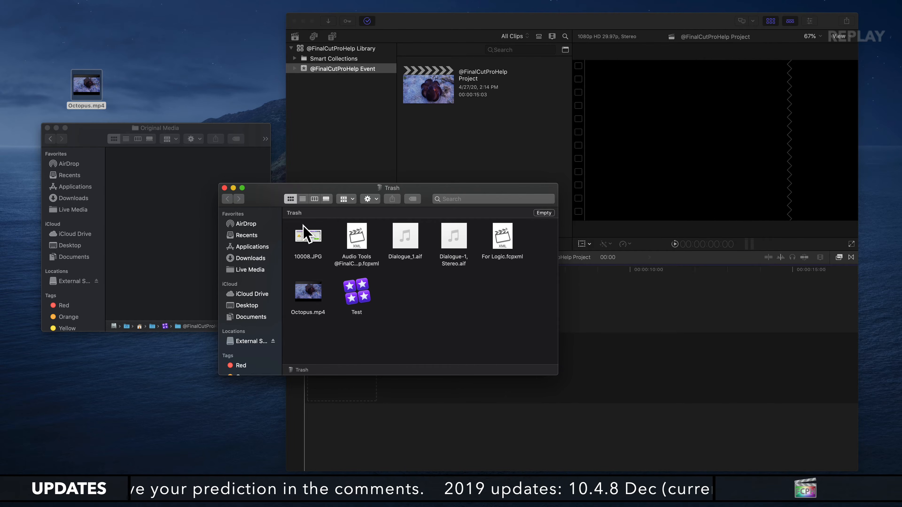
click(312, 313)
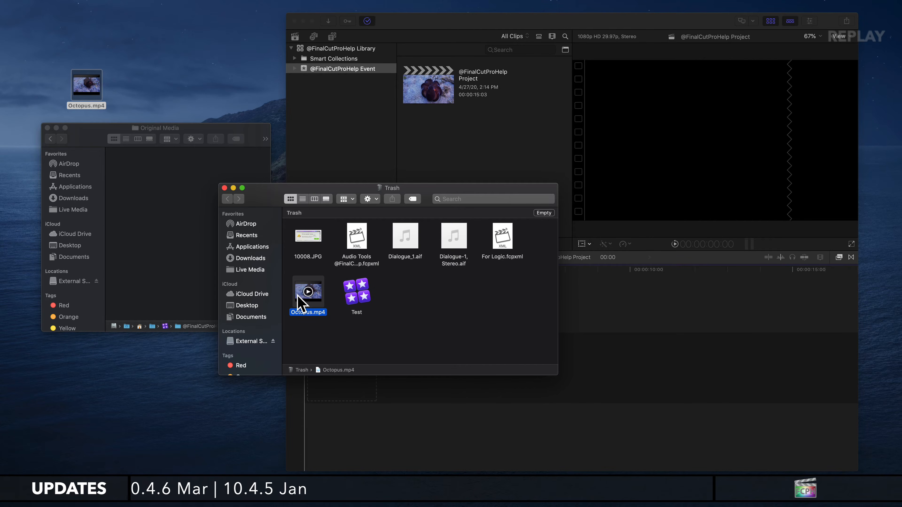
mouse_move(298, 281)
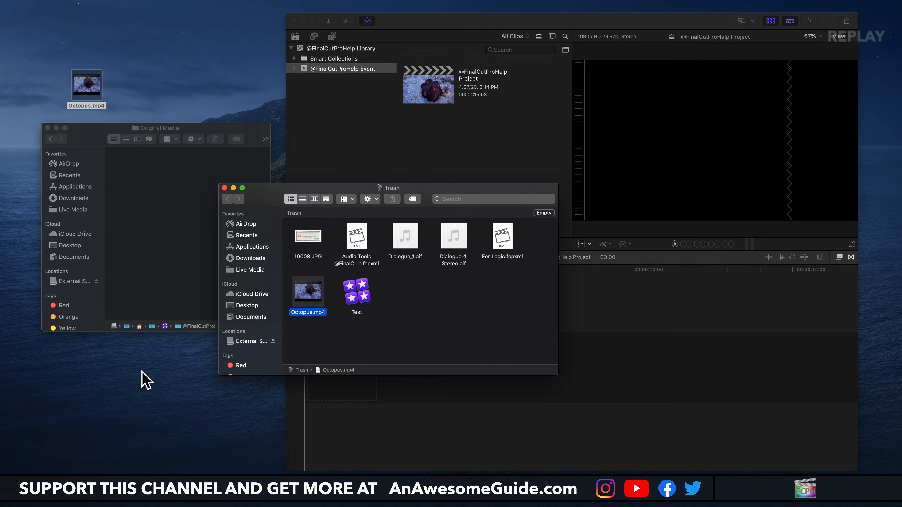
click(224, 188)
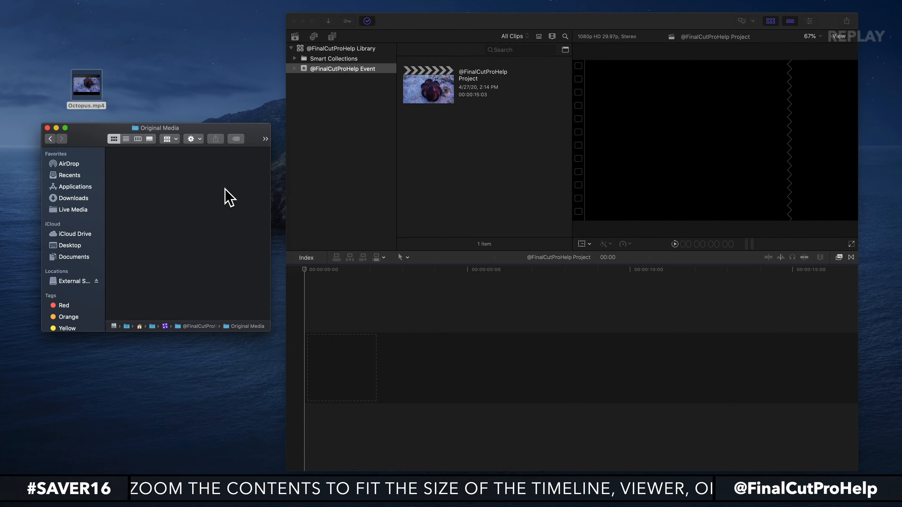
click(395, 193)
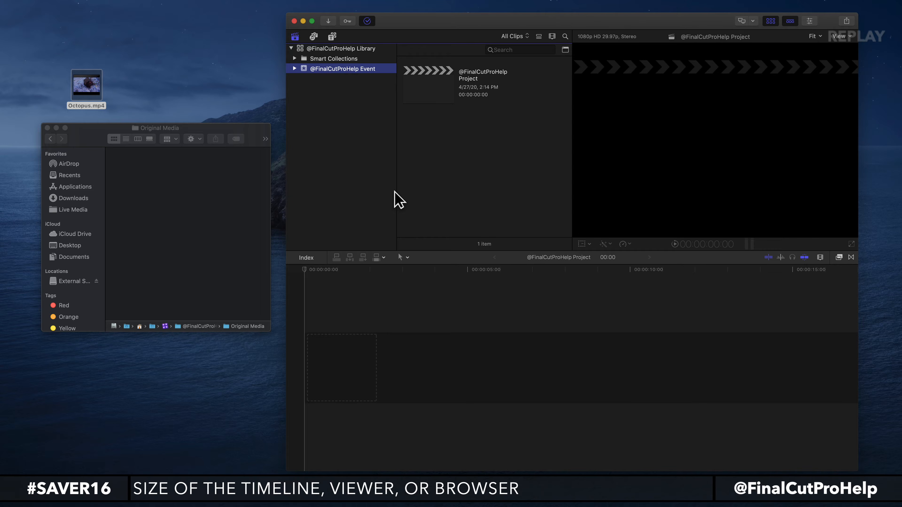
key(super+i)
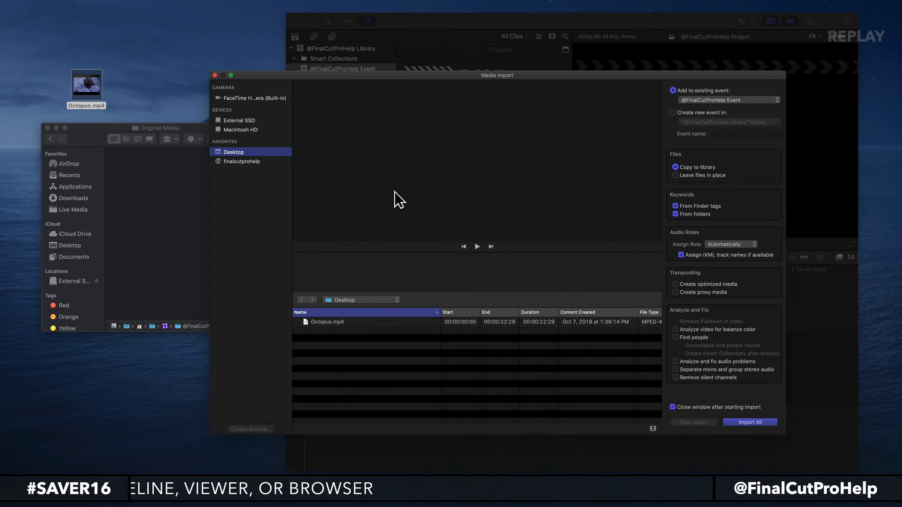
click(324, 356)
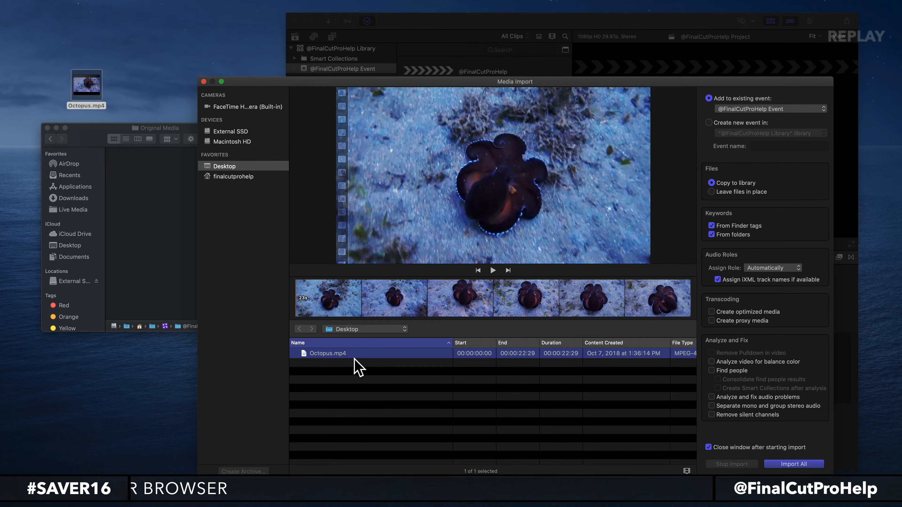
click(794, 464)
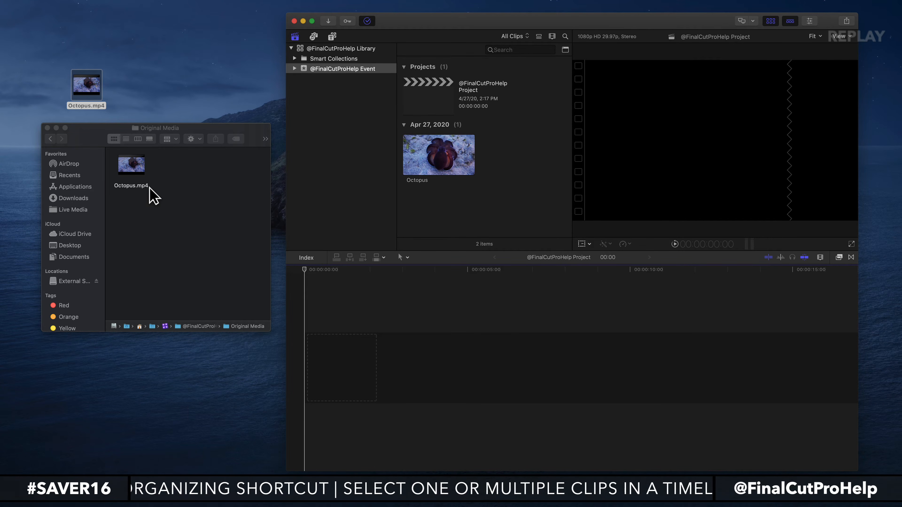
drag(432, 171, 378, 372)
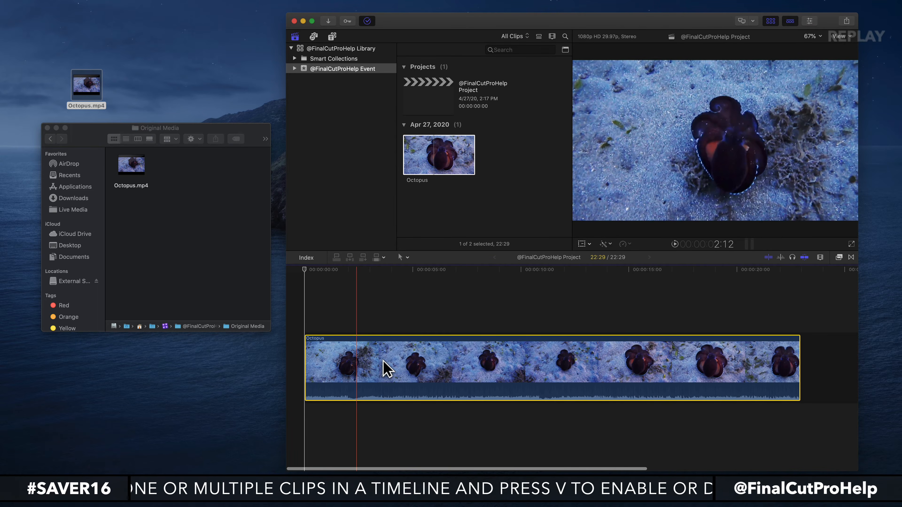
key(shift+z)
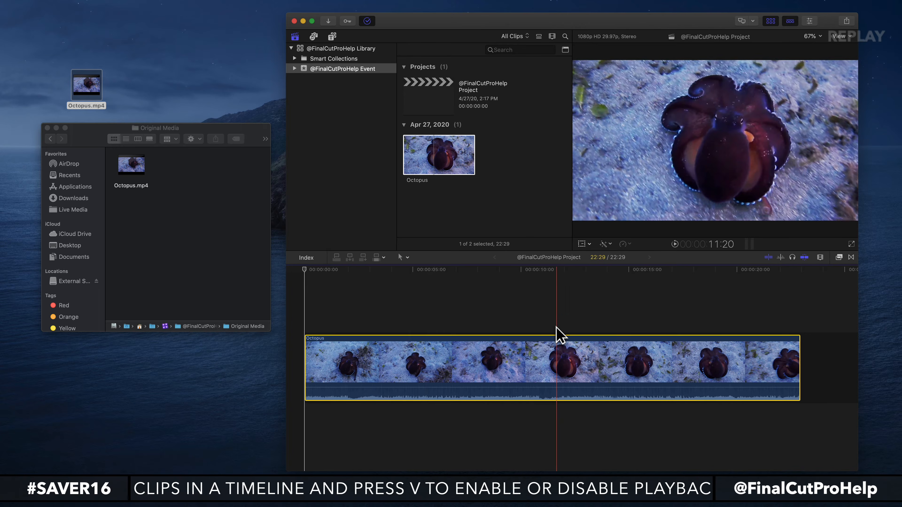
In Finder, move Octopus.mp4 from the Original Media folder to the trash and return to Final Cut Pro.
click(208, 129)
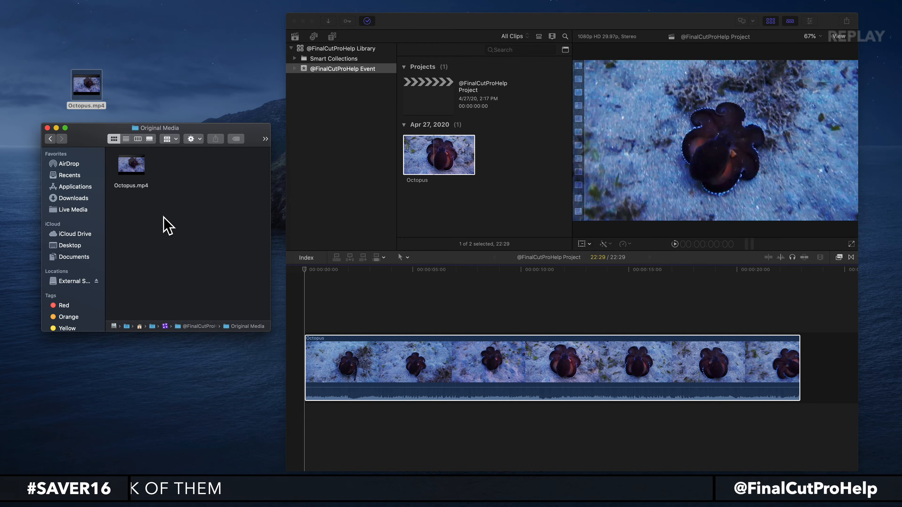
click(140, 177)
key(super+BackSpace)
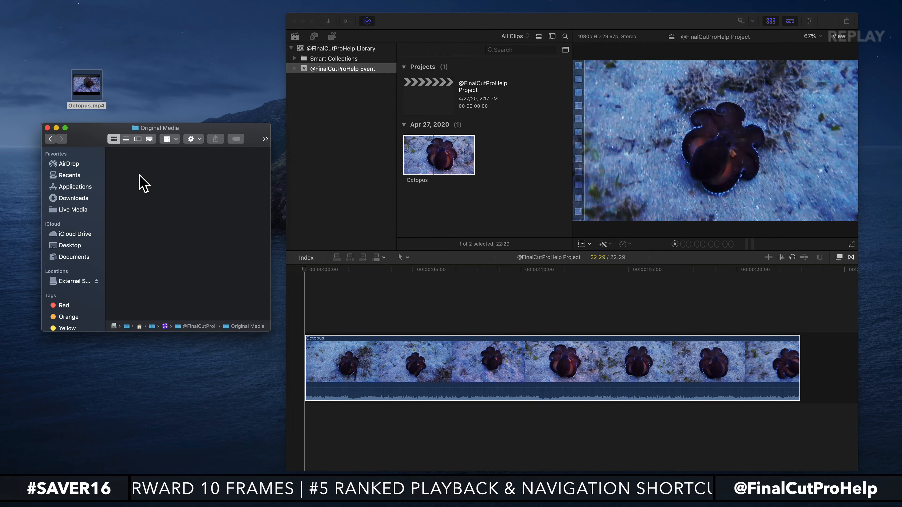
click(371, 201)
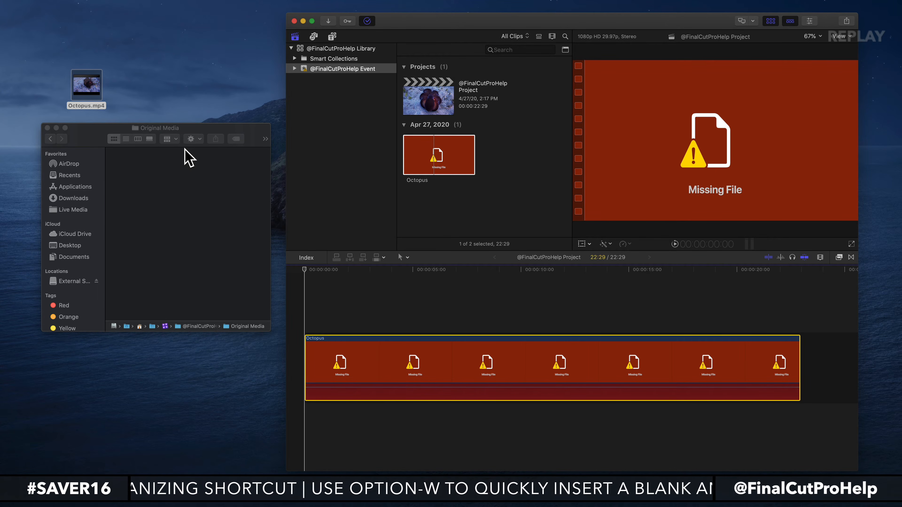
Copy the Desktop's Octopus.mp4 into the Original Media folder, then check the Octopus clips in Final Cut Pro's browser and timeline.
mouse_move(97, 78)
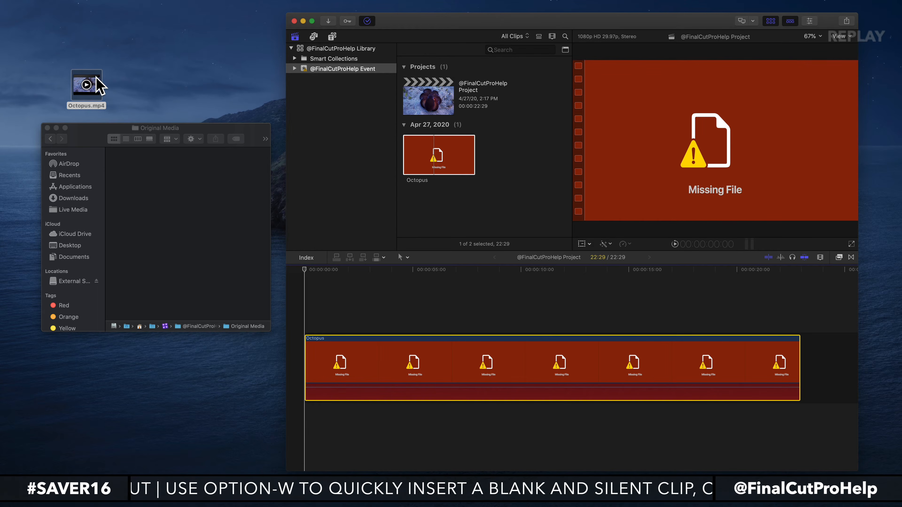
drag(97, 78, 168, 261)
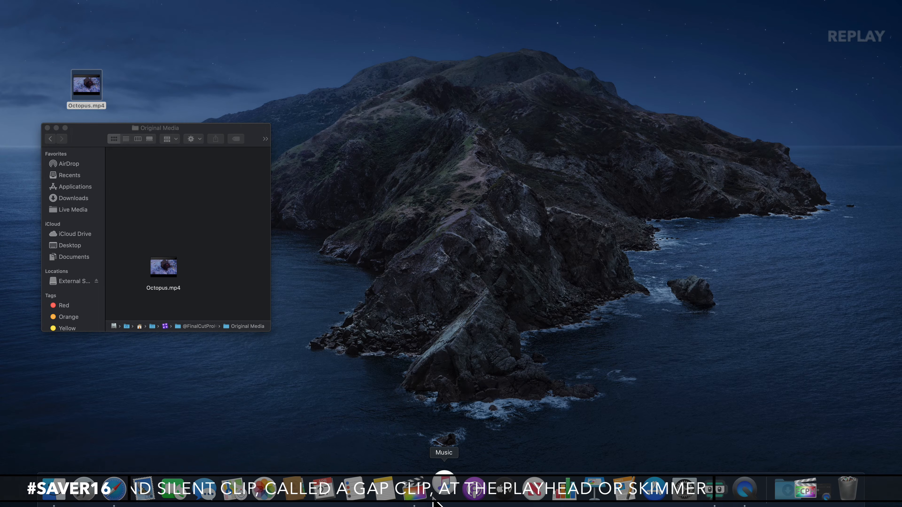
click(421, 500)
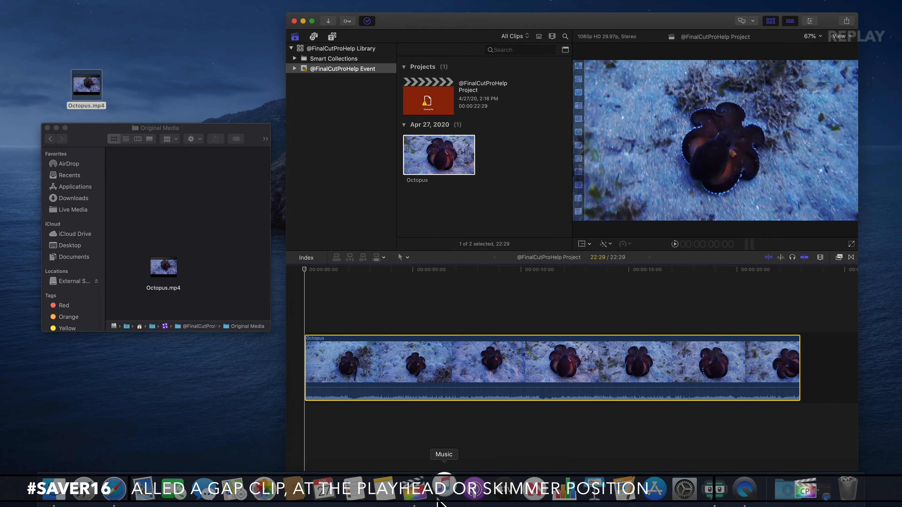
right_click(450, 475)
click(448, 448)
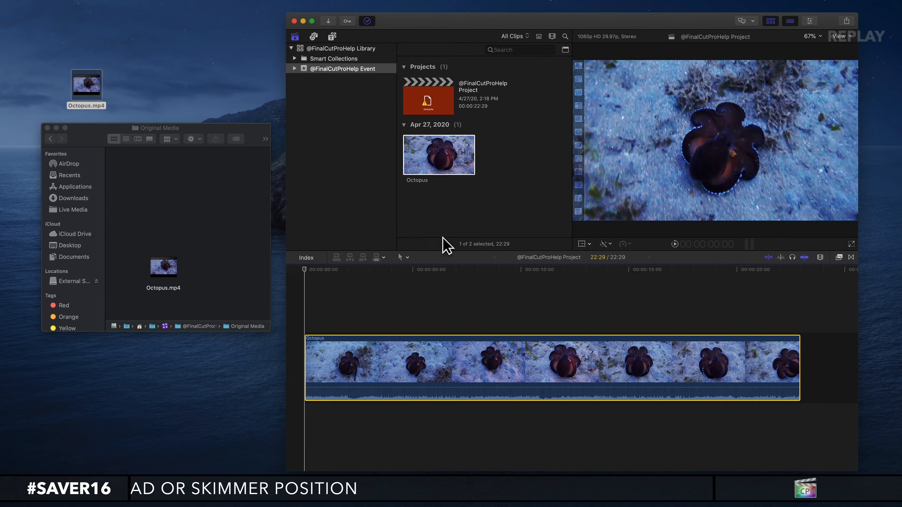
click(433, 158)
click(434, 337)
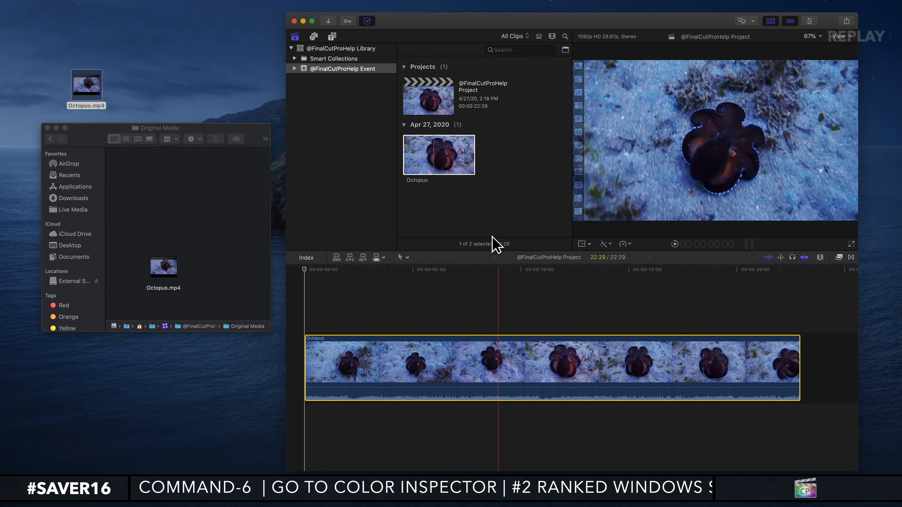
Reposition Octopus.mp4 within the Original Media folder, and move the browser's Octopus source clip to the trash in Final Cut Pro.
drag(169, 287, 140, 210)
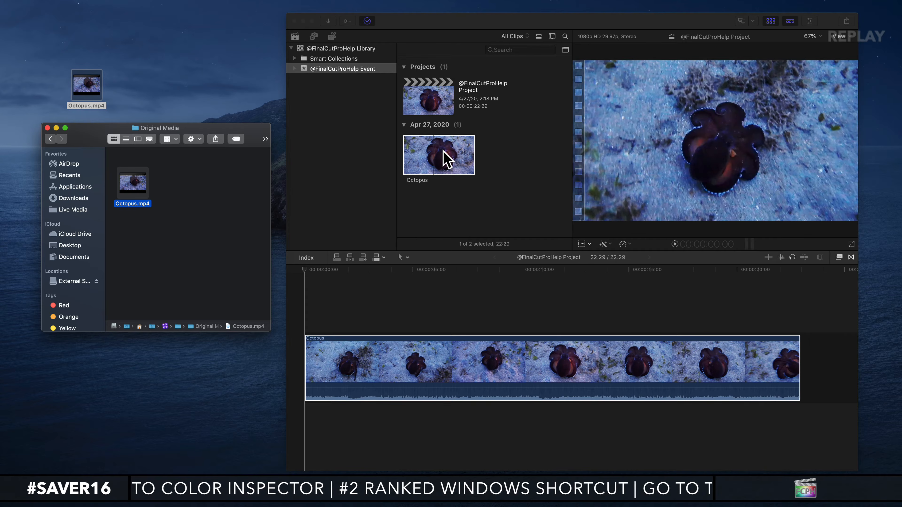
click(442, 160)
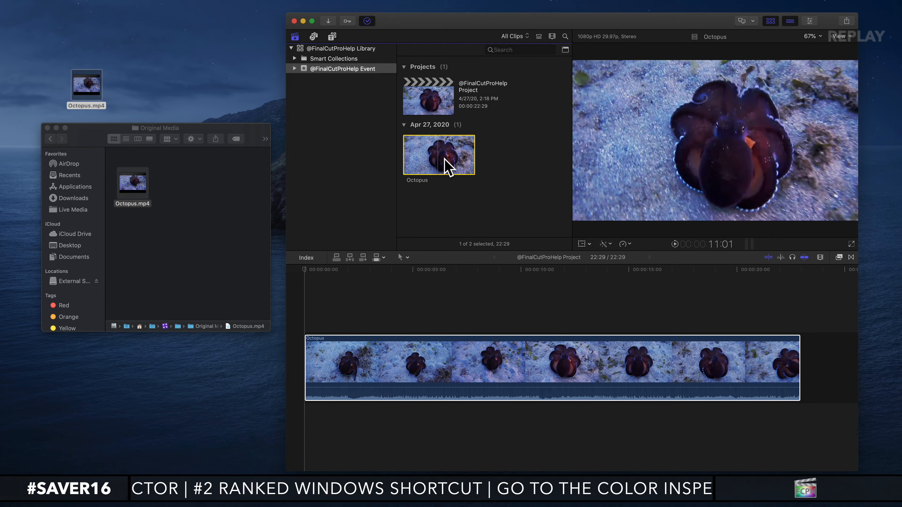
key(super+BackSpace)
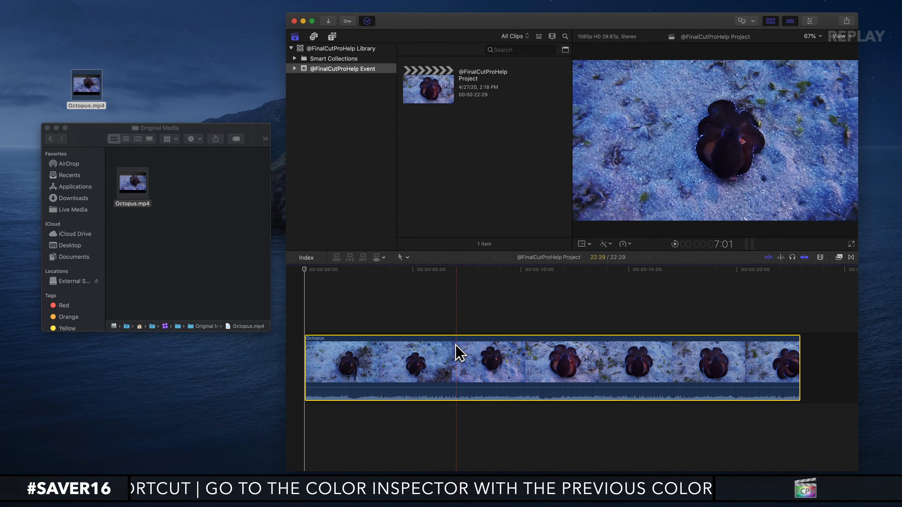
Delete the timeline's Octopus clip, read the Media Moving to Trash message, and accept moving its media to the trash.
key(BackSpace)
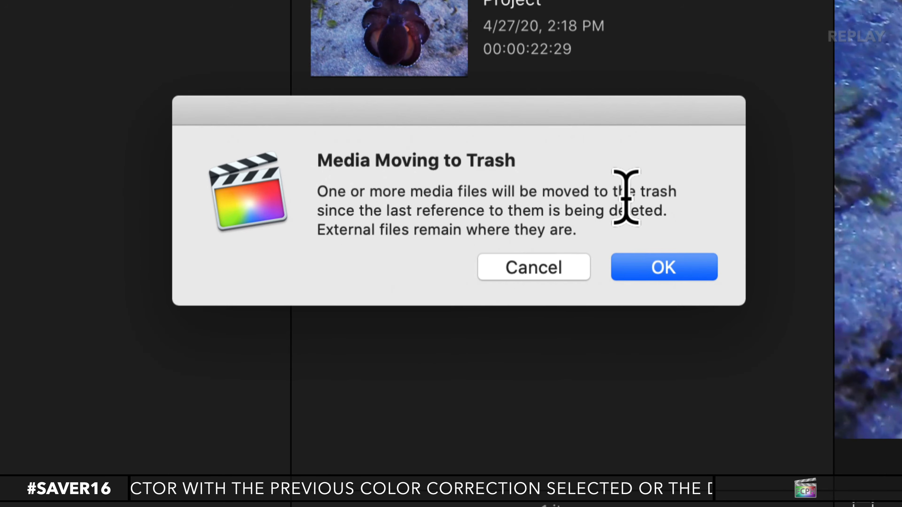
drag(316, 194, 670, 207)
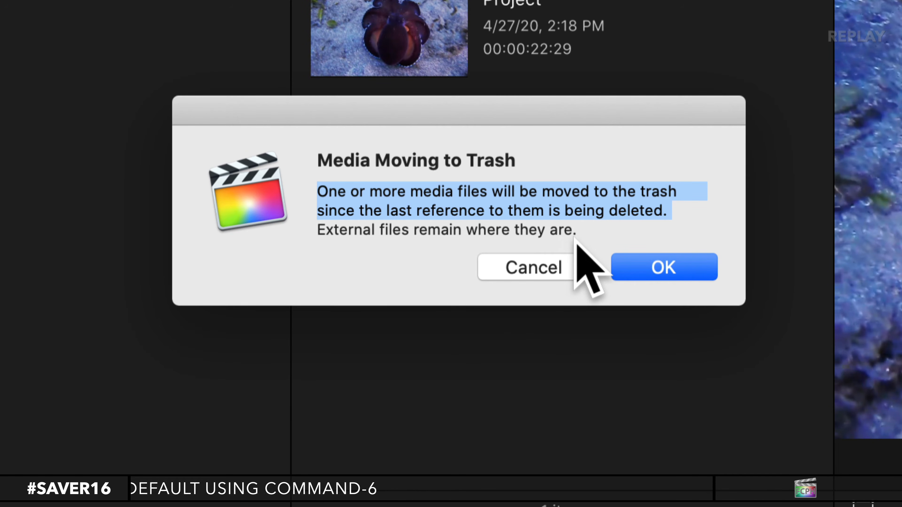
click(458, 234)
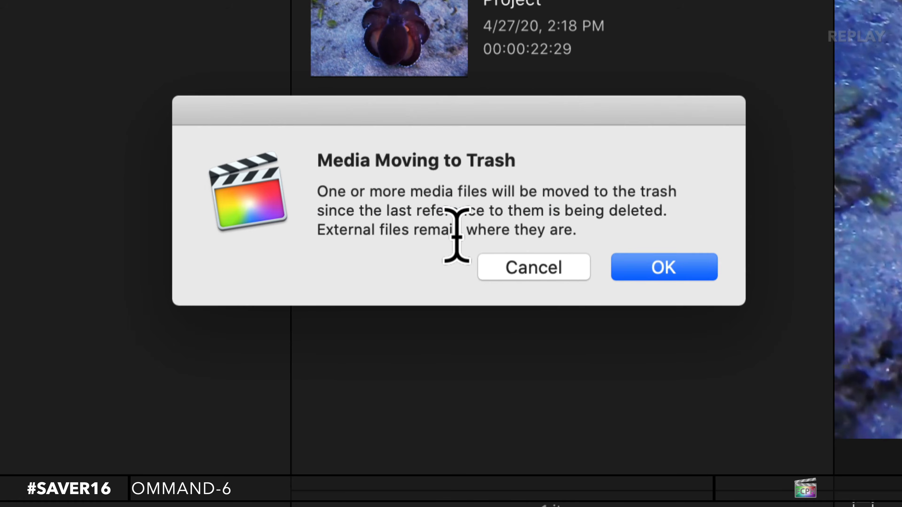
drag(582, 229, 319, 227)
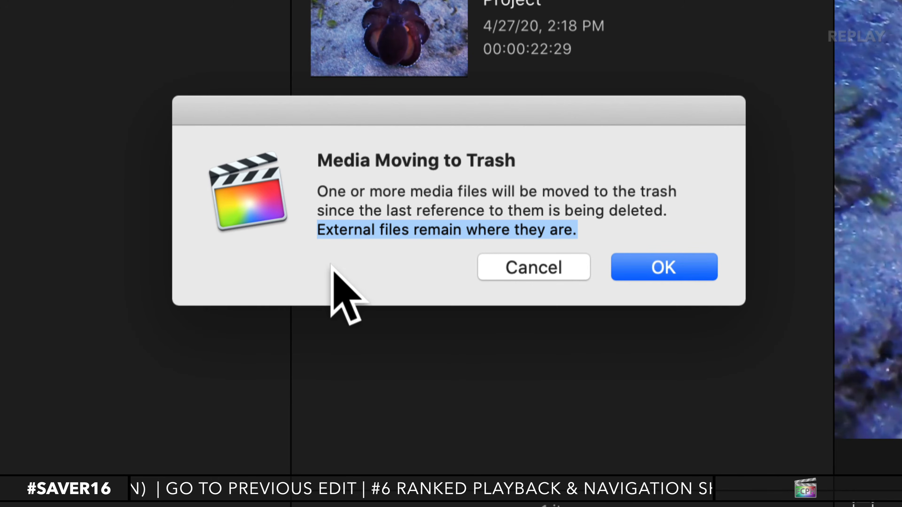
click(530, 257)
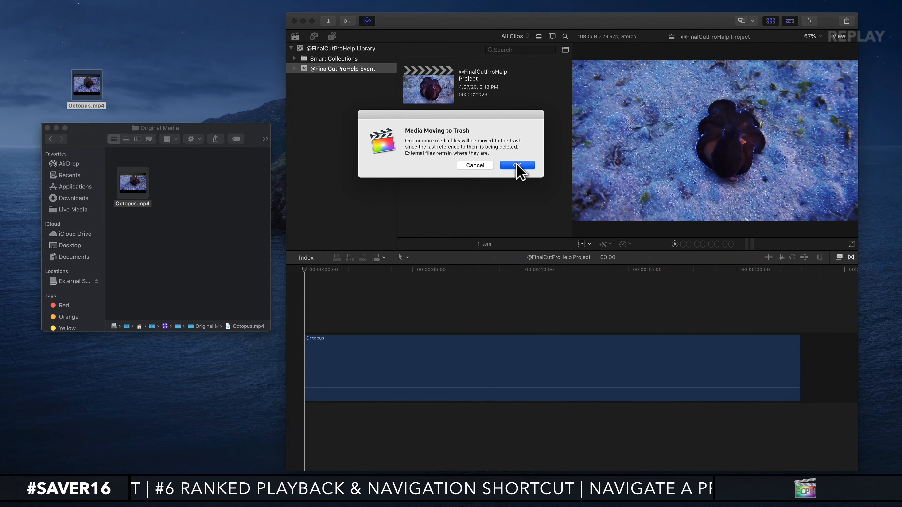
click(663, 266)
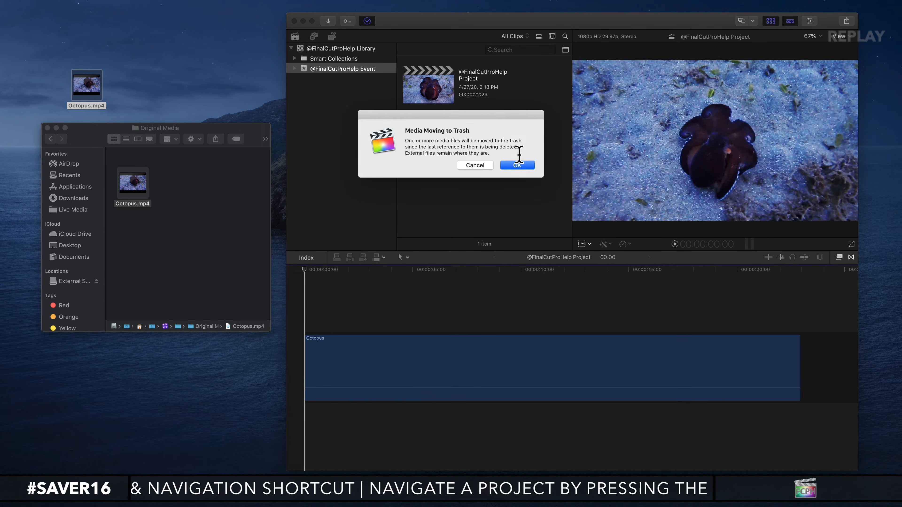
click(515, 166)
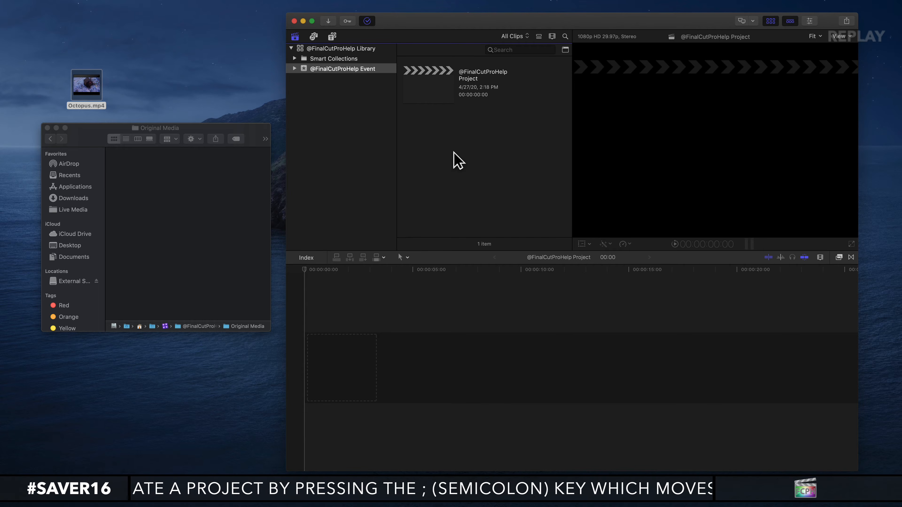
key(super+i)
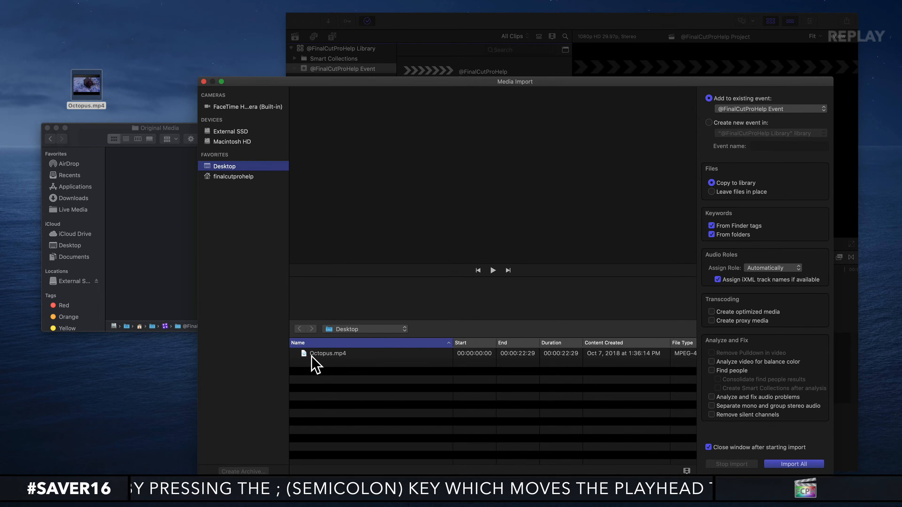
click(320, 354)
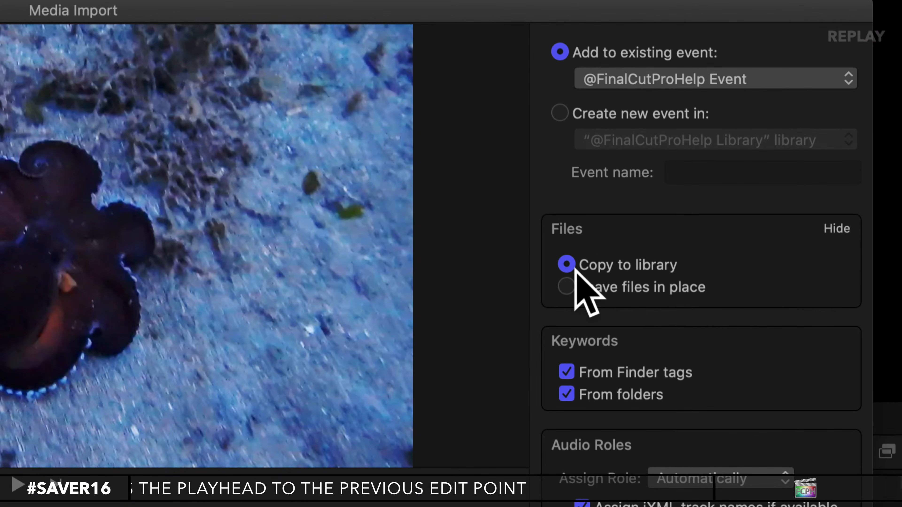
mouse_move(669, 270)
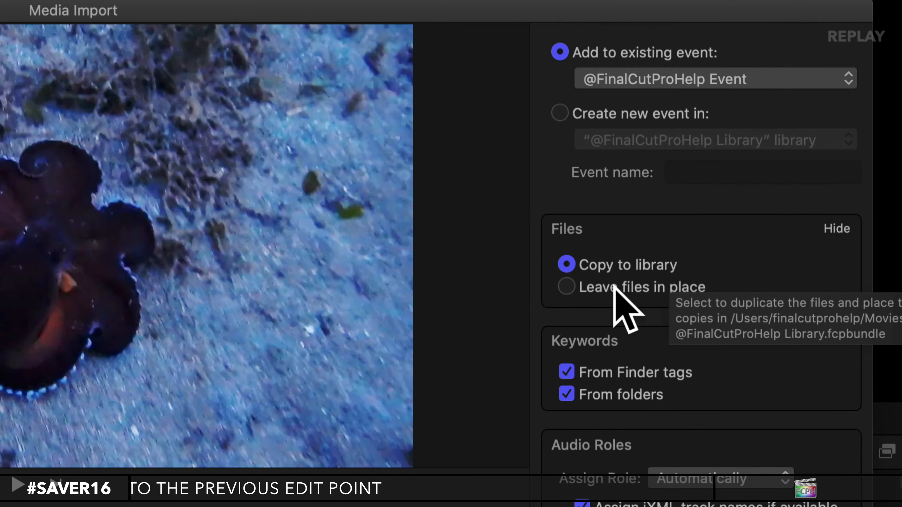
mouse_move(568, 289)
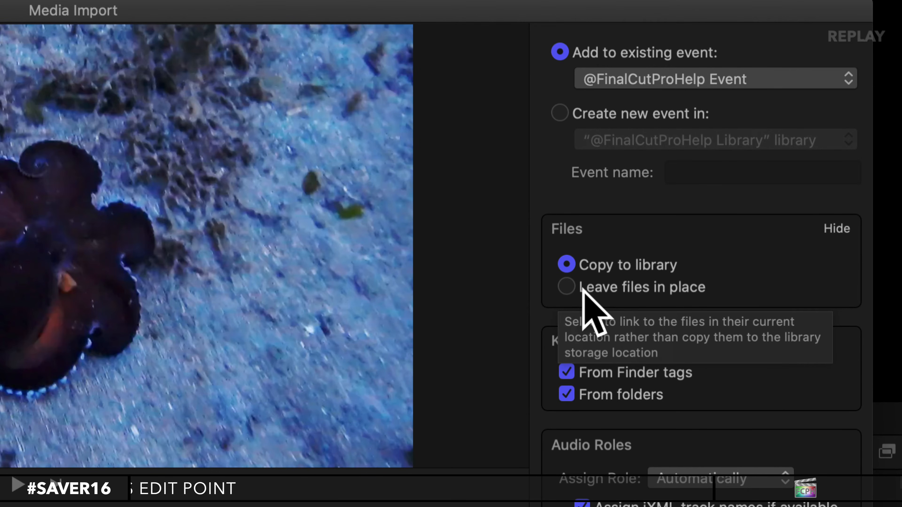
click(570, 288)
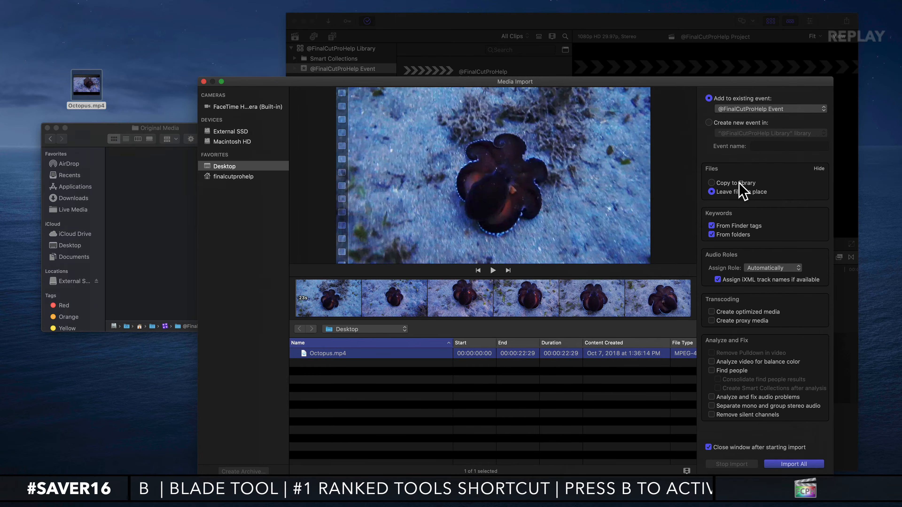
mouse_move(632, 268)
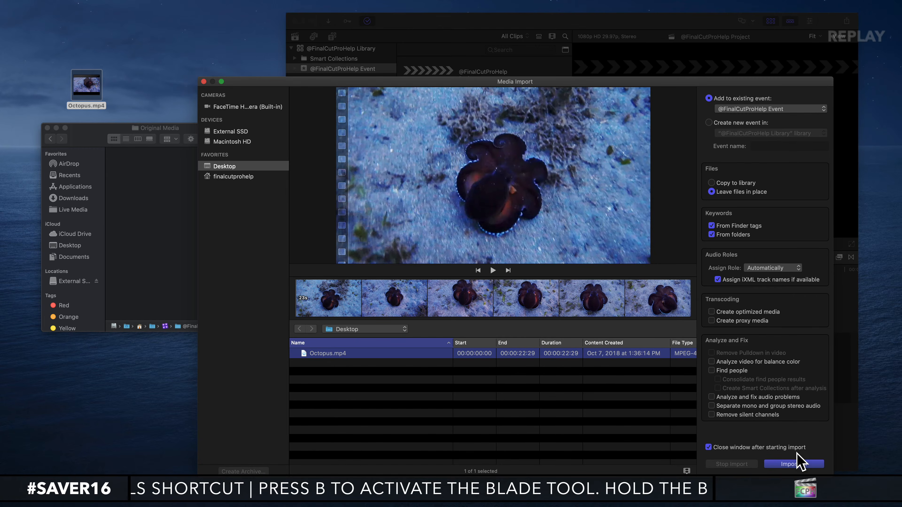
click(792, 464)
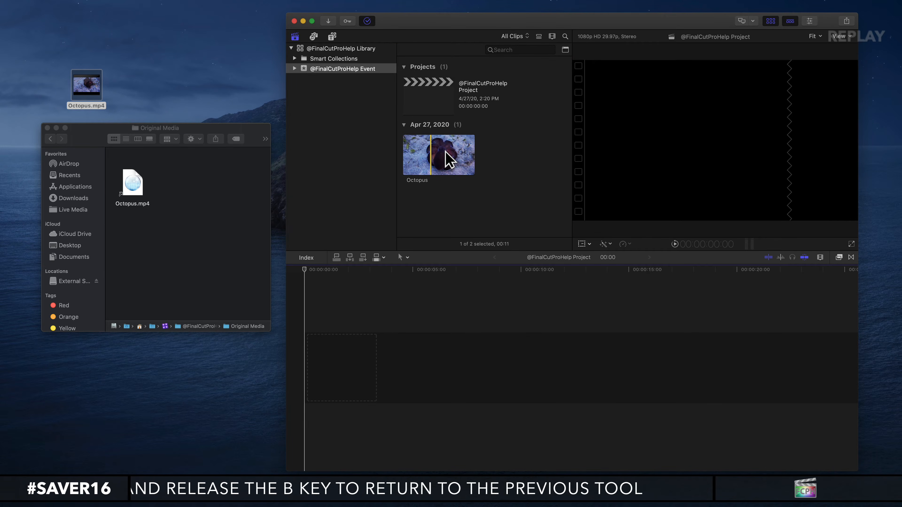
Add a range of about 15:01 from the Octopus clip to the timeline, and check its file in the Original Media folder.
click(447, 162)
drag(417, 157, 402, 375)
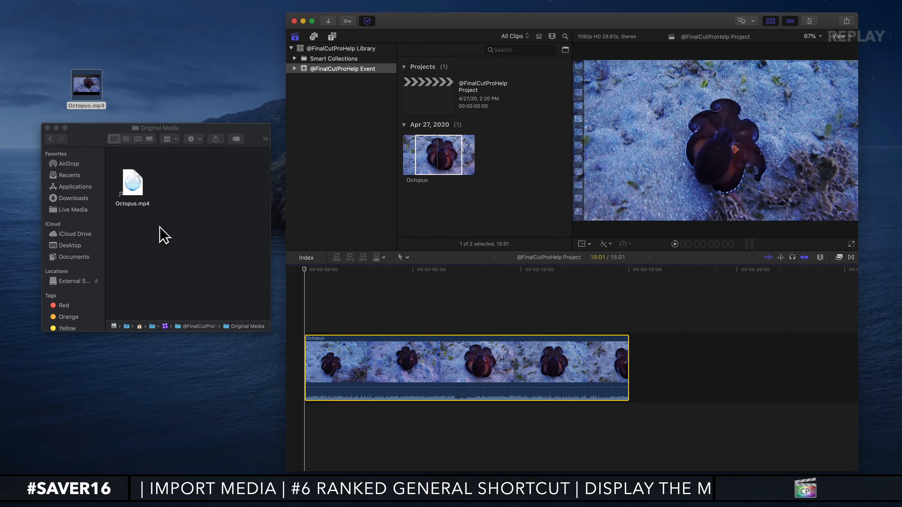
click(191, 226)
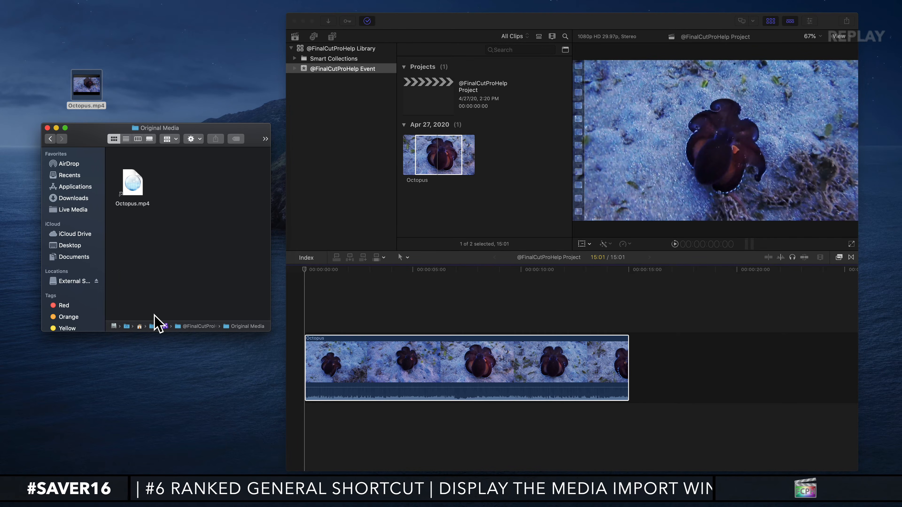
click(429, 152)
click(171, 192)
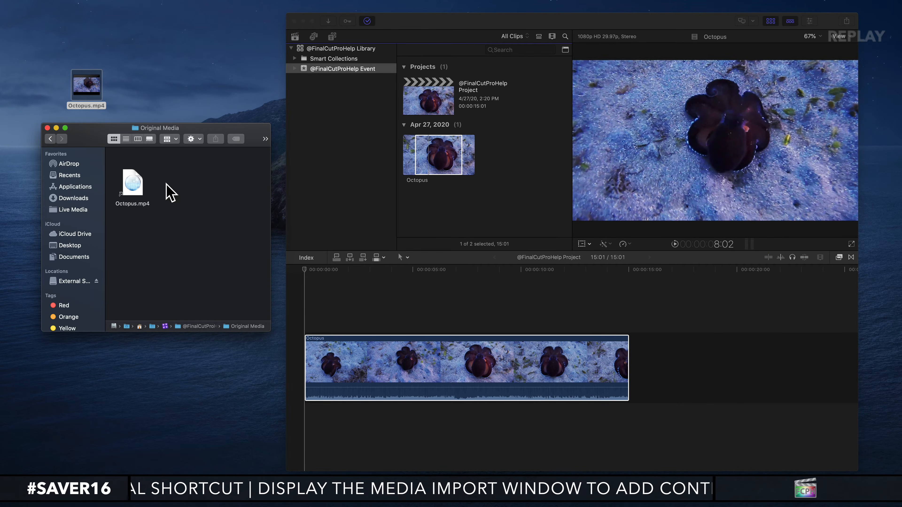
Reveal the browser's Octopus clip in Finder and narrow the Desktop folder window until it clears the timeline.
click(442, 152)
right_click(435, 152)
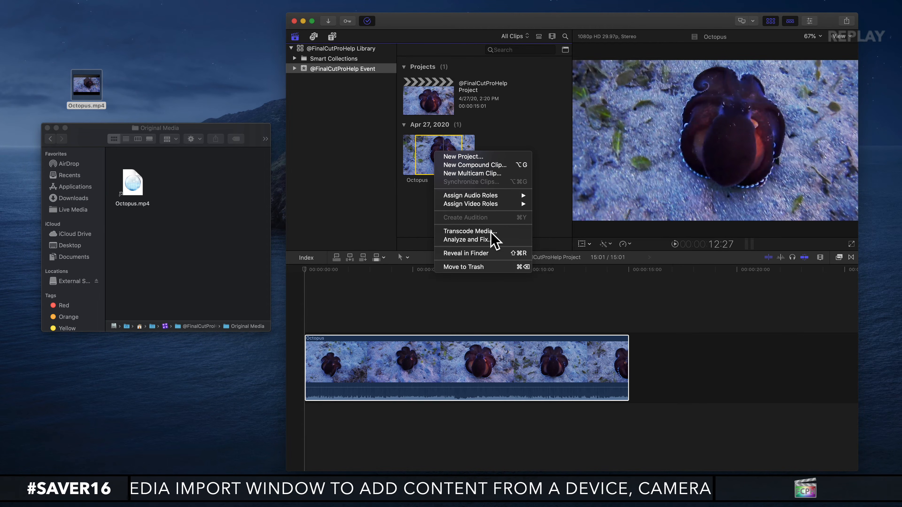
click(457, 253)
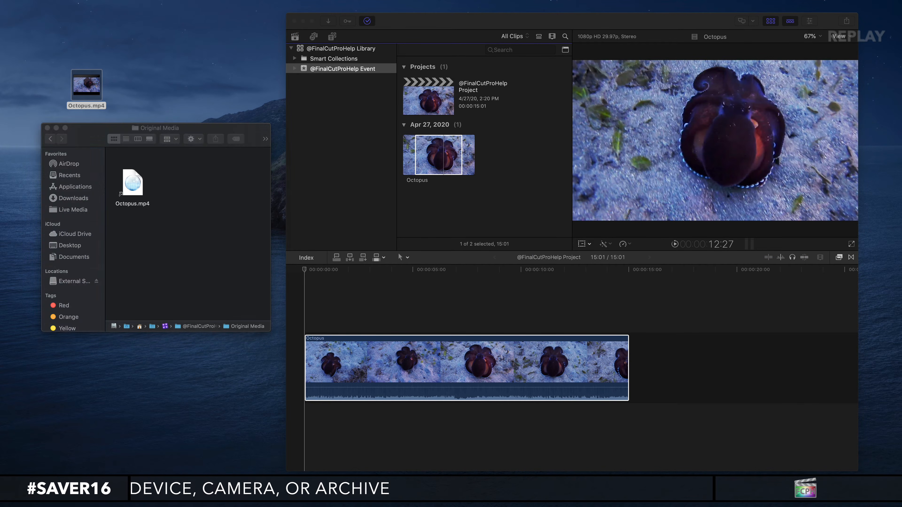
drag(5, 295, 255, 280)
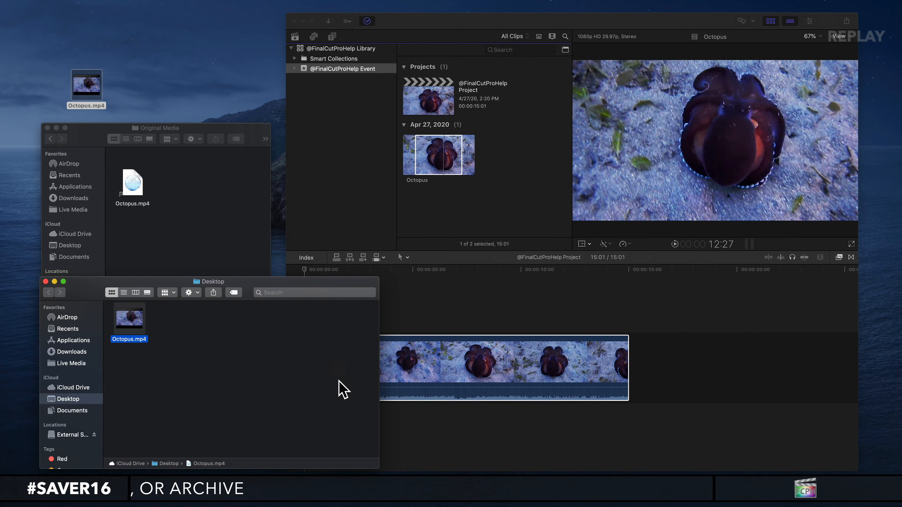
drag(381, 473, 285, 455)
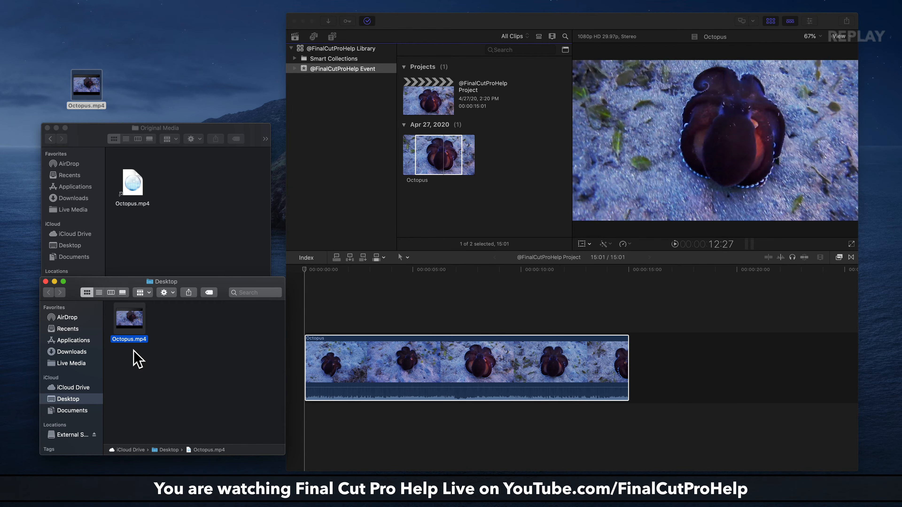
drag(232, 124, 234, 94)
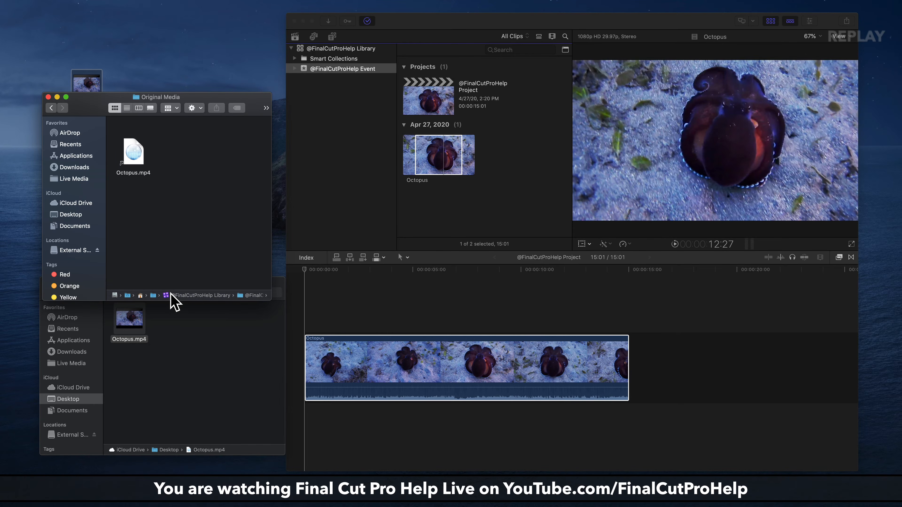
double_click(172, 294)
click(138, 108)
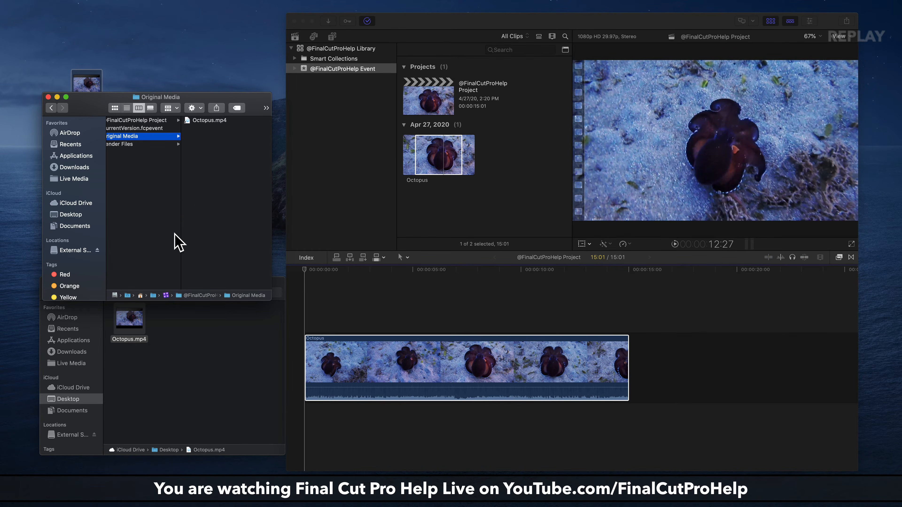
scroll(178, 243, left, 10)
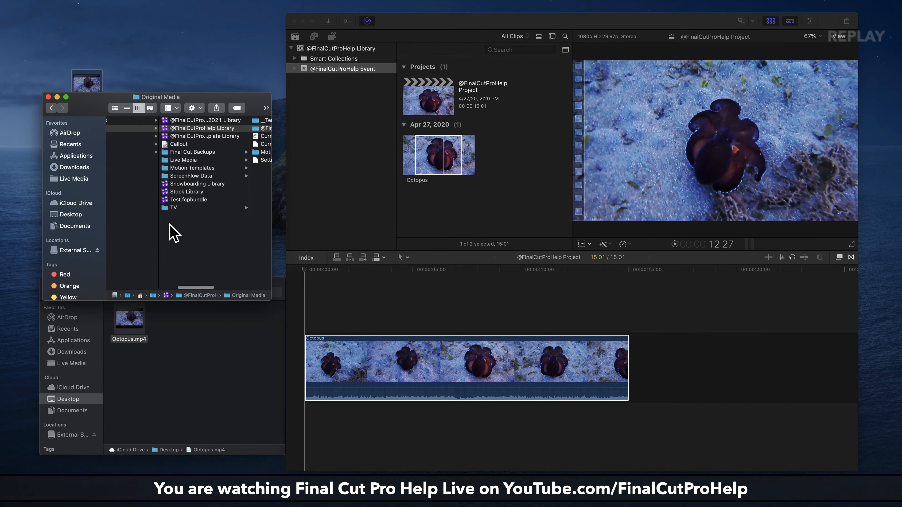
click(185, 129)
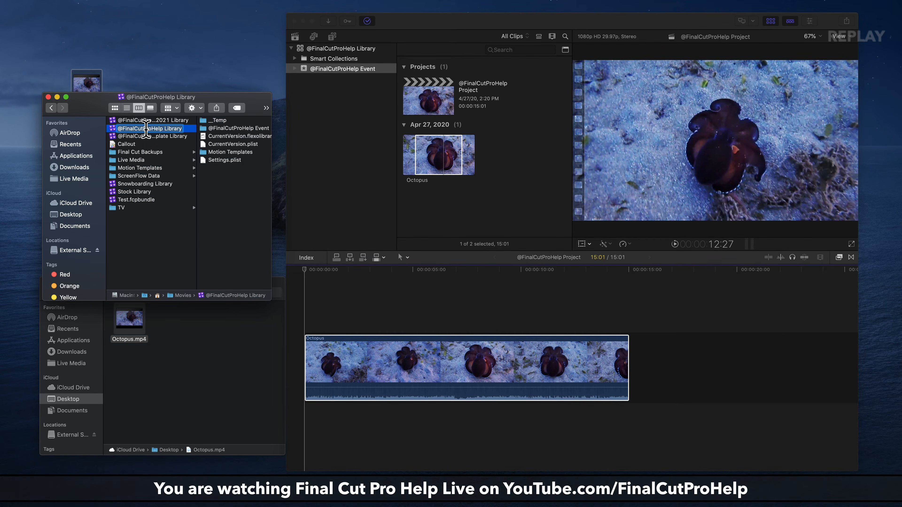
click(236, 128)
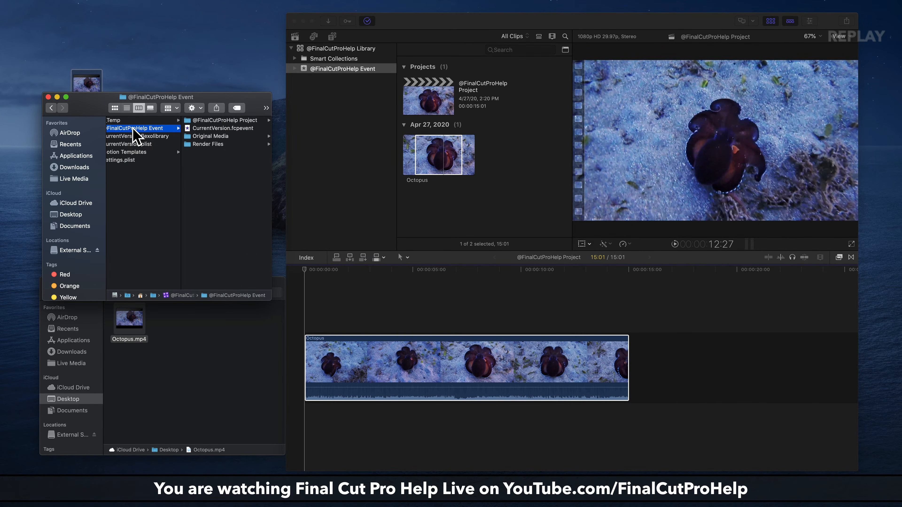
click(217, 136)
click(201, 123)
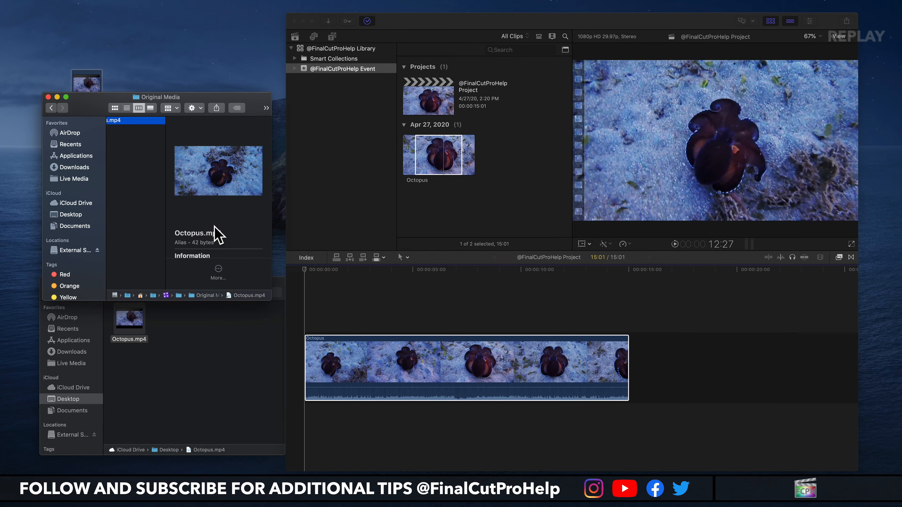
scroll(216, 235, down, 3)
scroll(212, 178, up, 2)
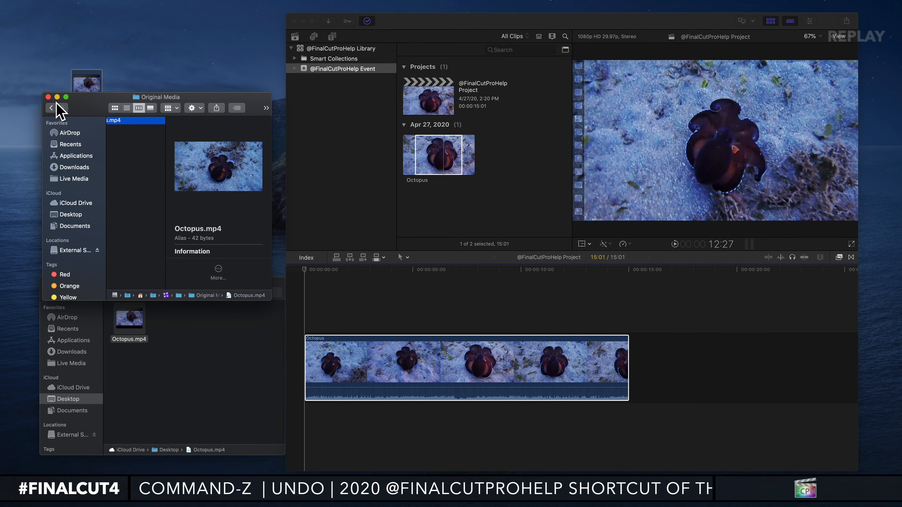
click(48, 97)
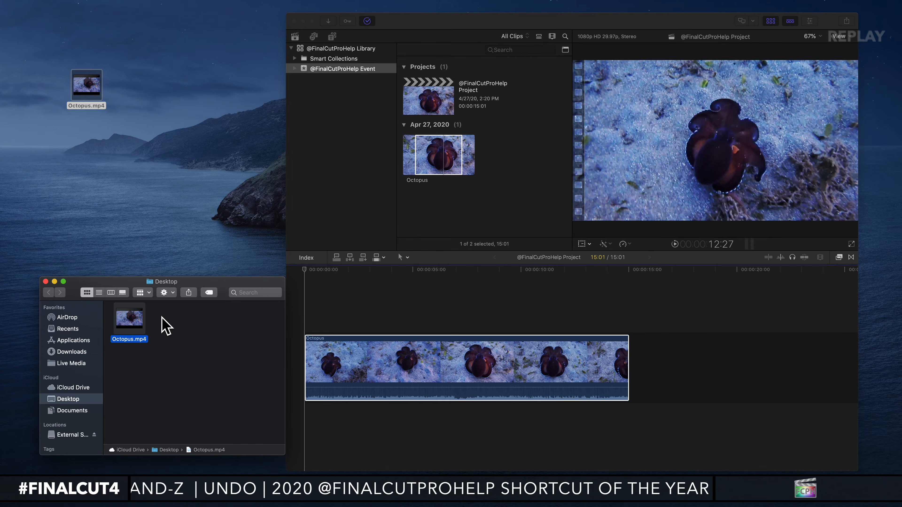
Position the Desktop folder window below the Desktop's Octopus.mp4 and move that file to the trash.
drag(200, 283, 190, 130)
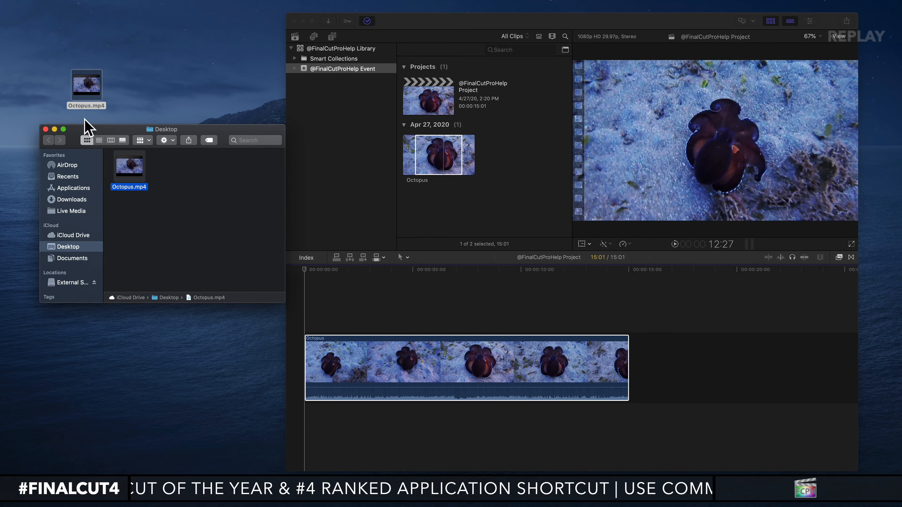
drag(80, 137, 79, 158)
drag(185, 113, 96, 85)
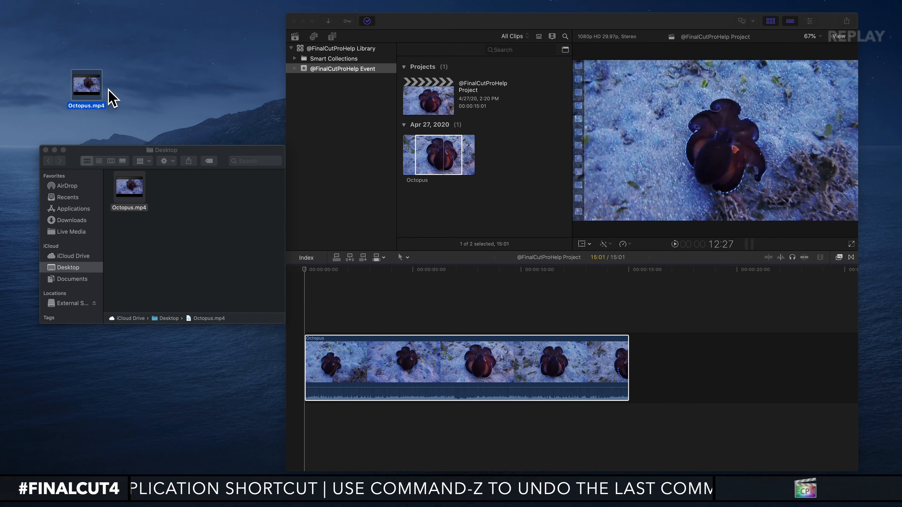
key(super+BackSpace)
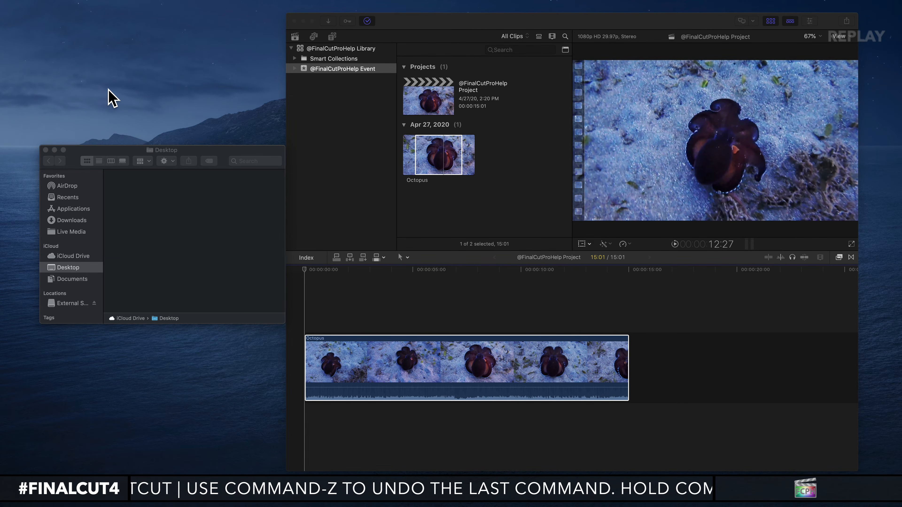
Check the Octopus clips in Final Cut Pro's browser and timeline while the original file is in the trash.
click(429, 171)
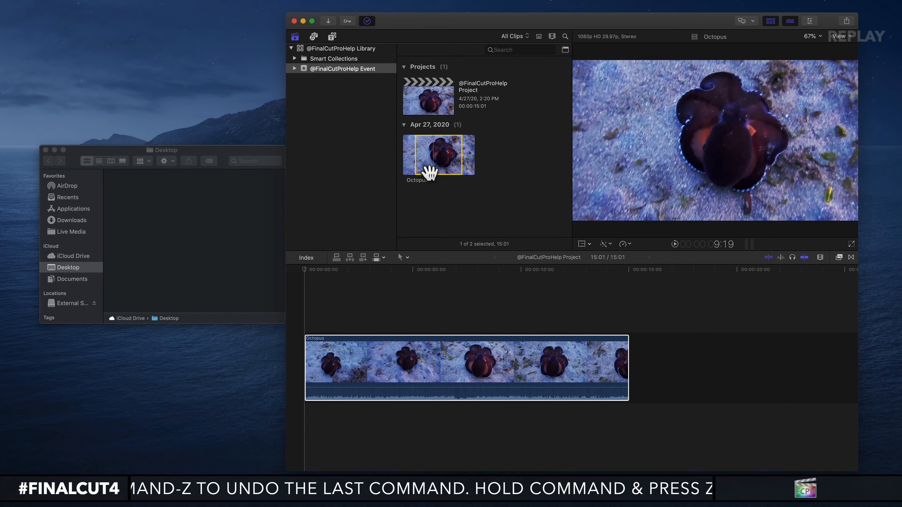
click(427, 347)
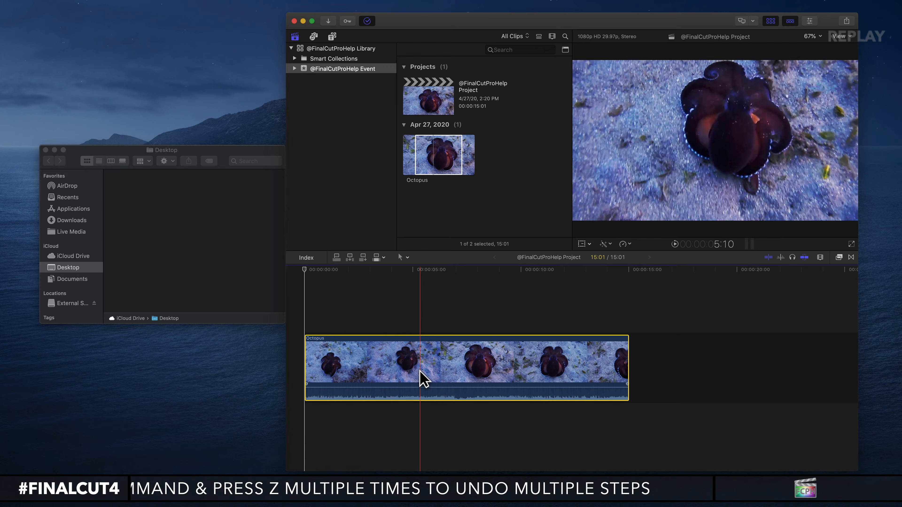
click(440, 162)
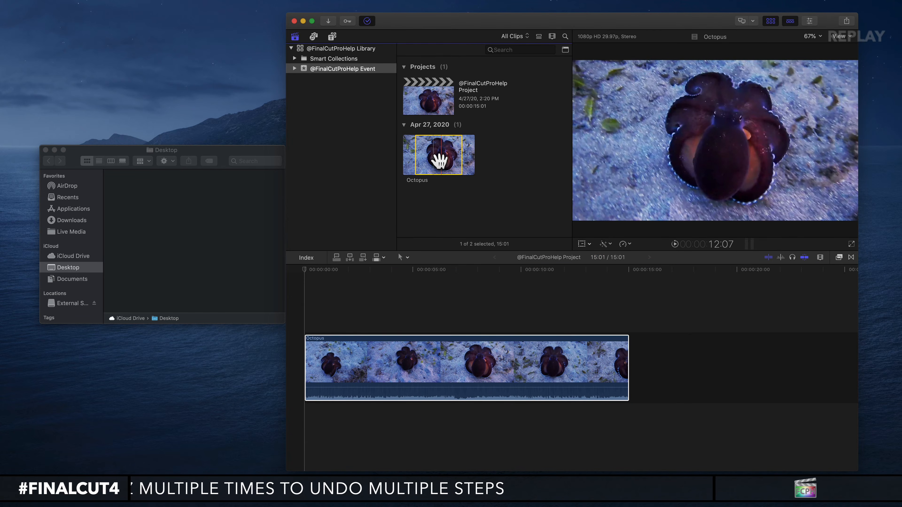
View the Trash in Finder, restore Octopus.mp4 to the Desktop, and close the Desktop folder window.
click(845, 499)
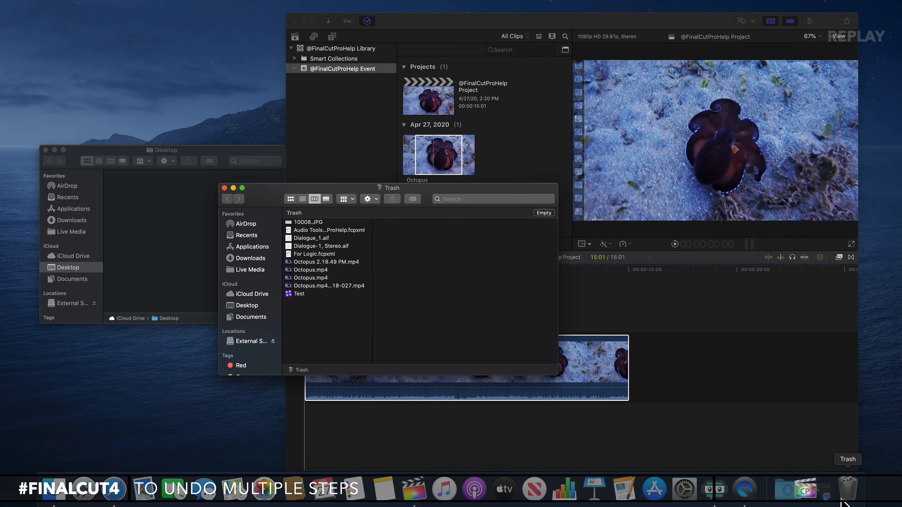
click(224, 188)
click(190, 82)
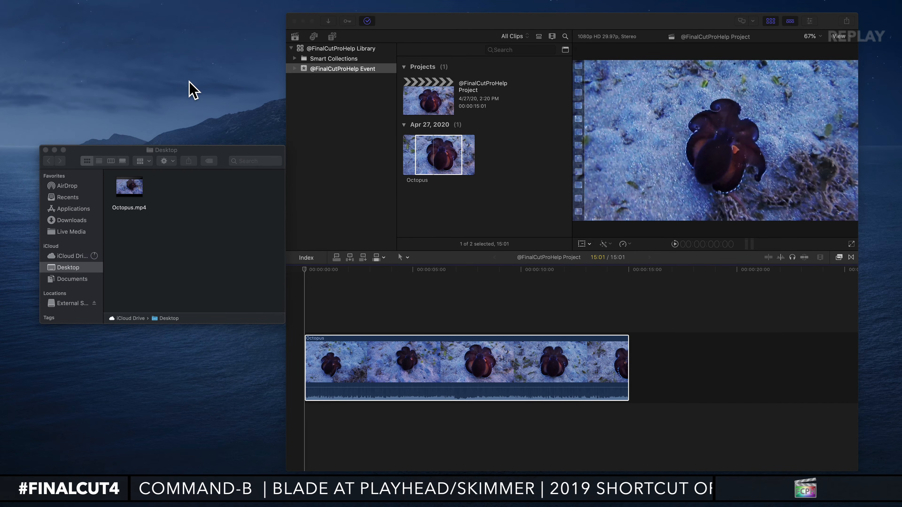
drag(1, 64, 120, 103)
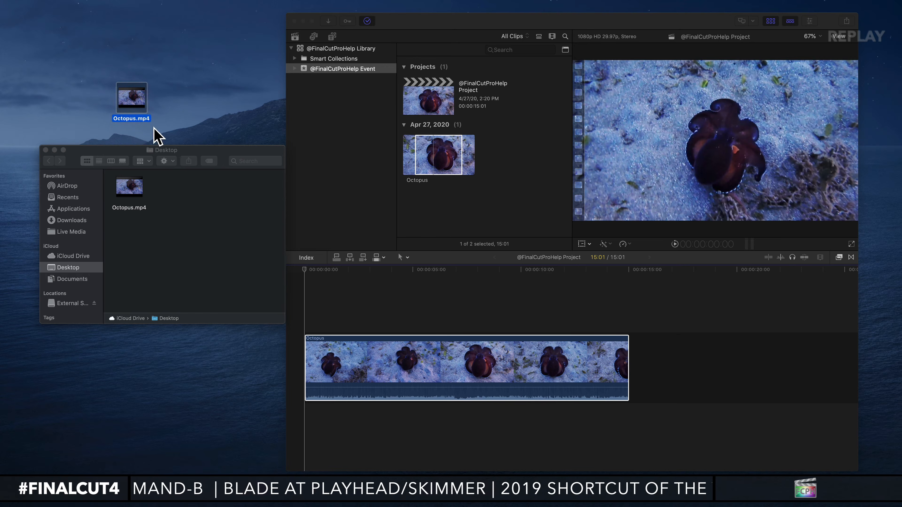
click(46, 149)
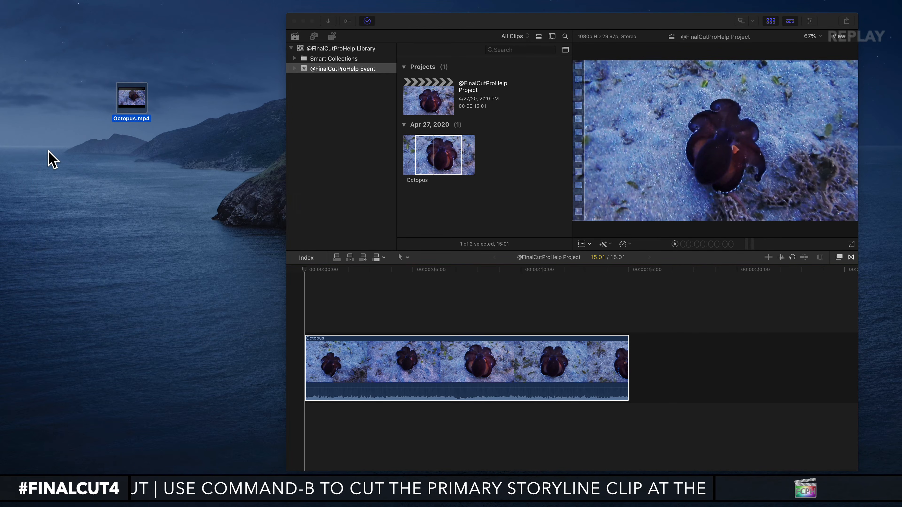
Delete the Octopus clip from the browser and from the timeline, accepting the move of its media to the trash.
click(433, 195)
click(412, 151)
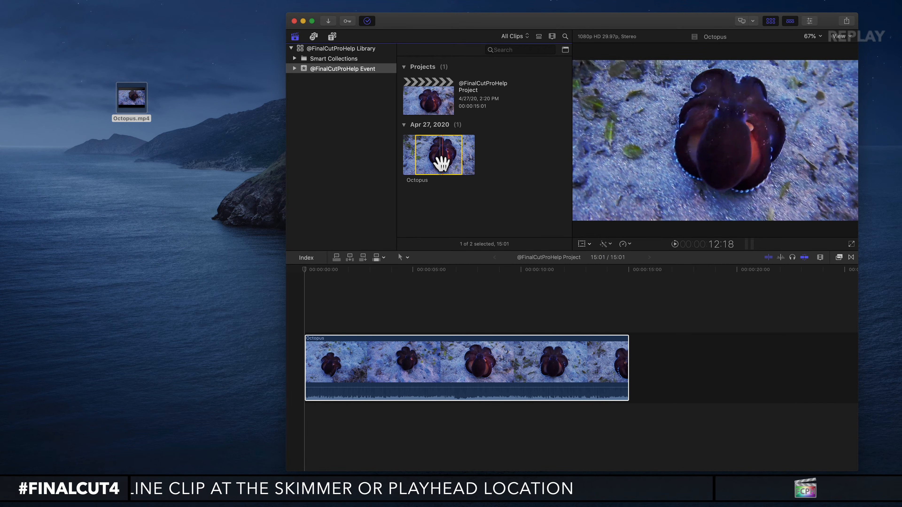
key(super+BackSpace)
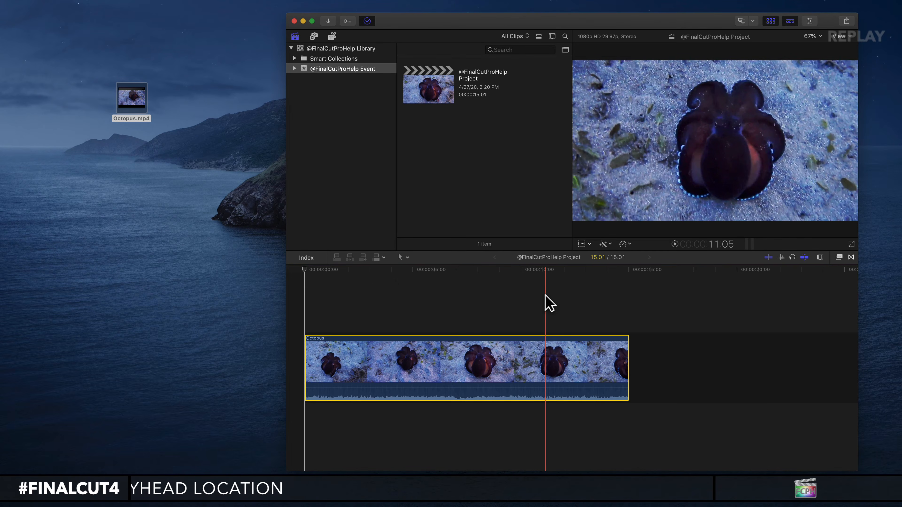
key(BackSpace)
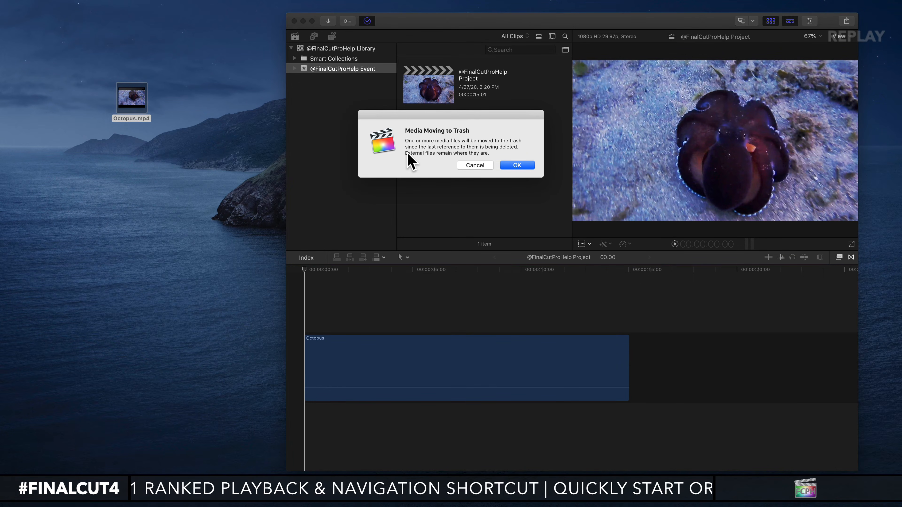
click(515, 165)
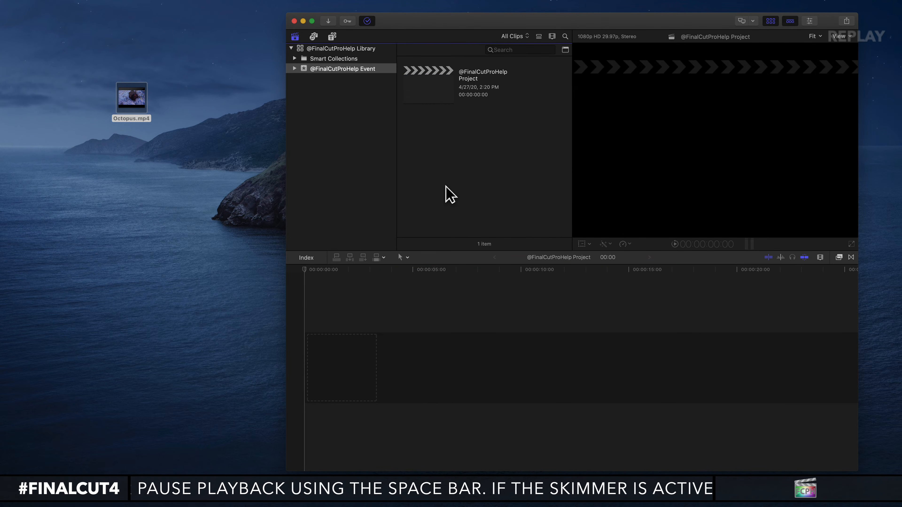
Undo the deletions of the Octopus clip and check the restored clips in the timeline and browser.
click(138, 111)
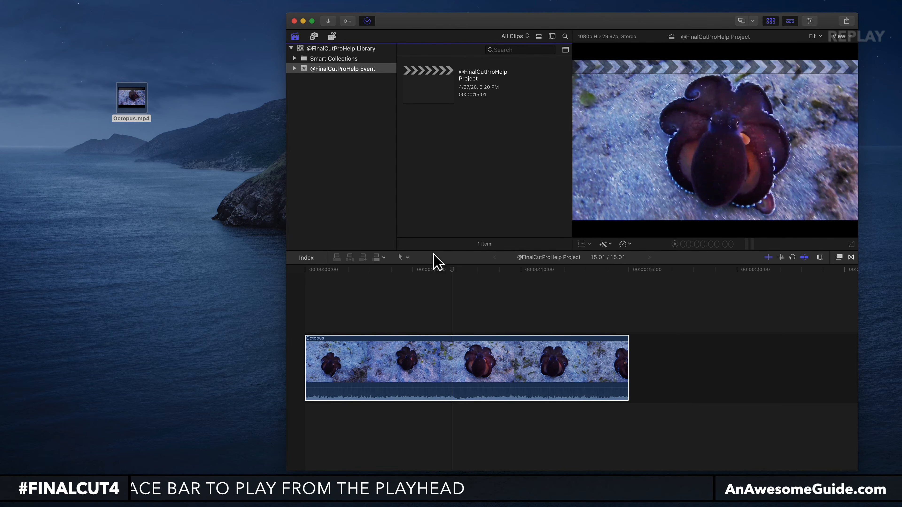
click(429, 375)
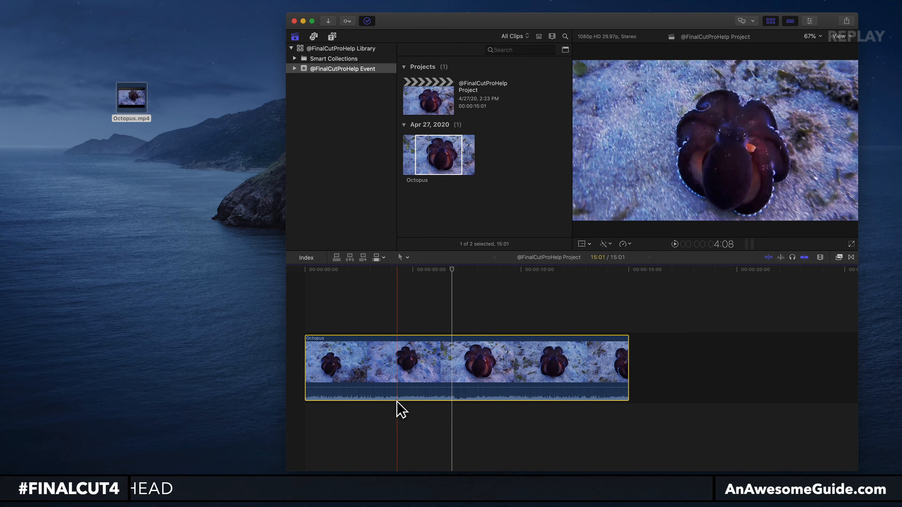
click(428, 153)
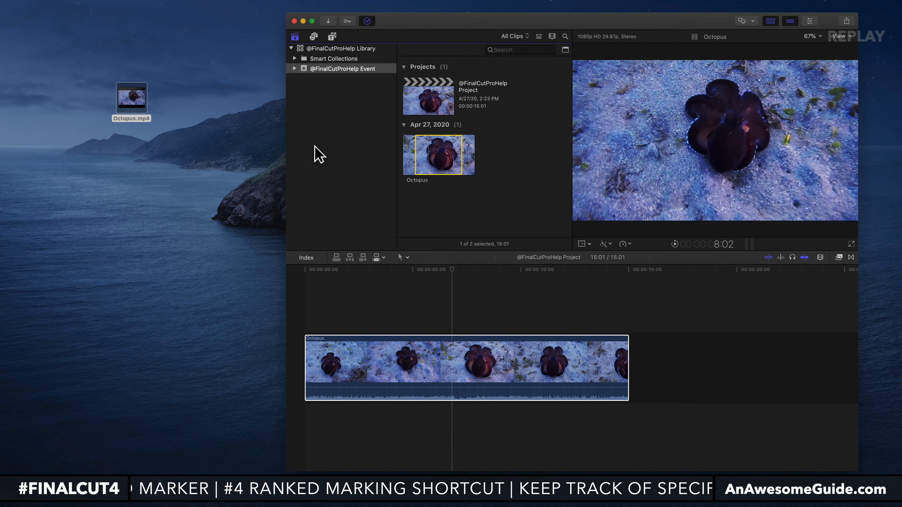
Review the event's commands and the Media Import file options for the Desktop folder, and close the import window without importing.
right_click(317, 69)
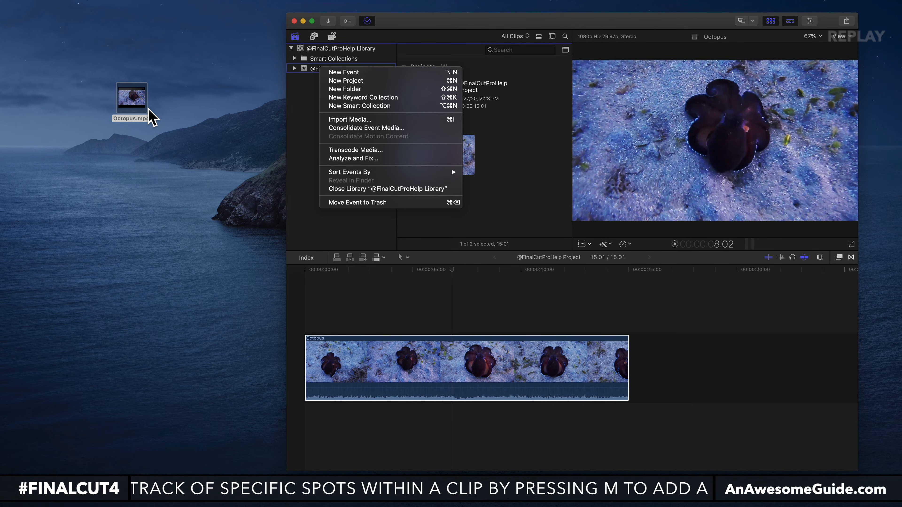
click(180, 137)
click(349, 125)
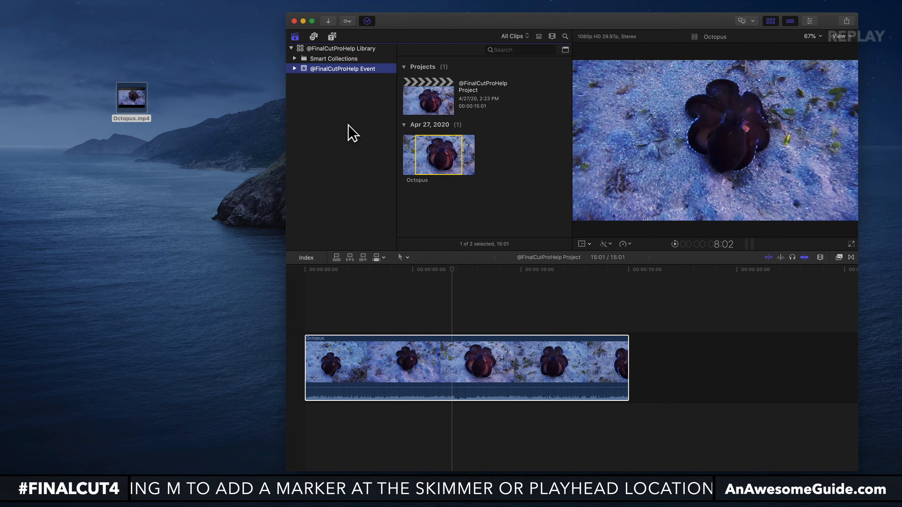
key(super+i)
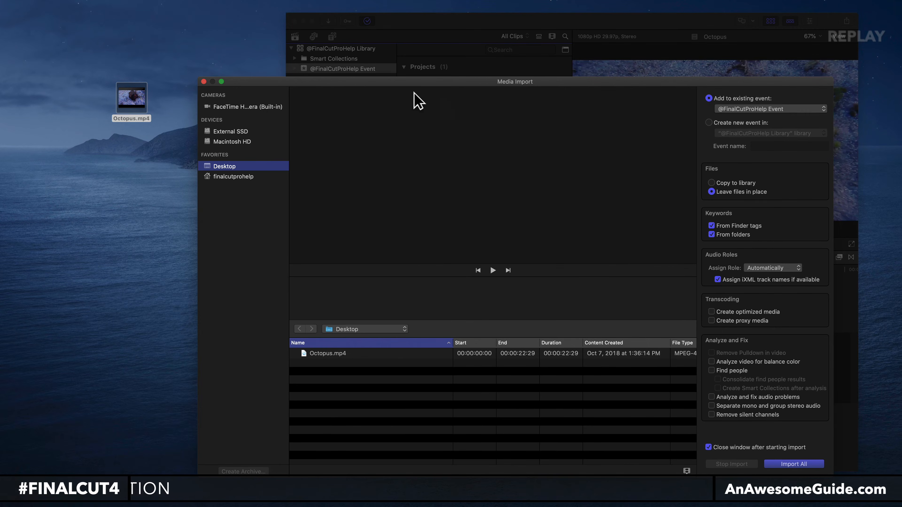
click(203, 82)
mouse_move(131, 95)
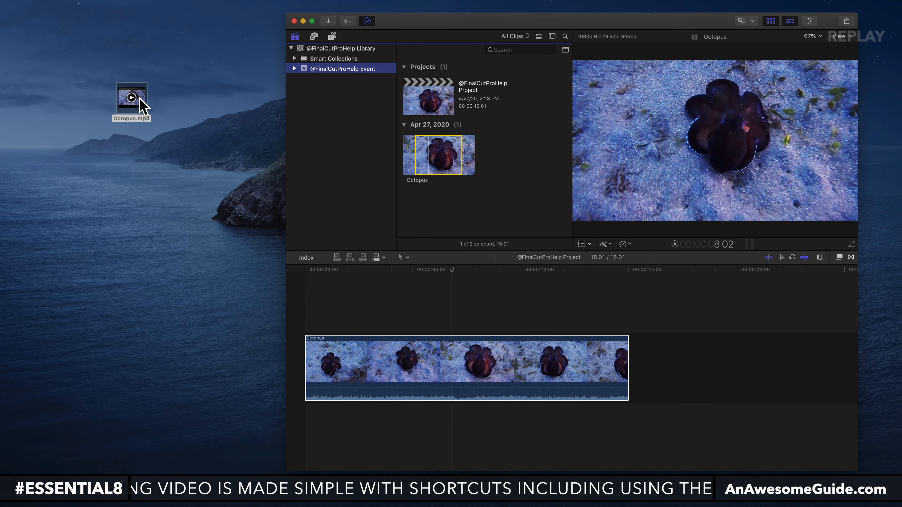
Widen the editing window across the Desktop and delete the Octopus clips from browser and timeline, accepting the move of media to the trash.
drag(287, 232, 84, 229)
click(216, 376)
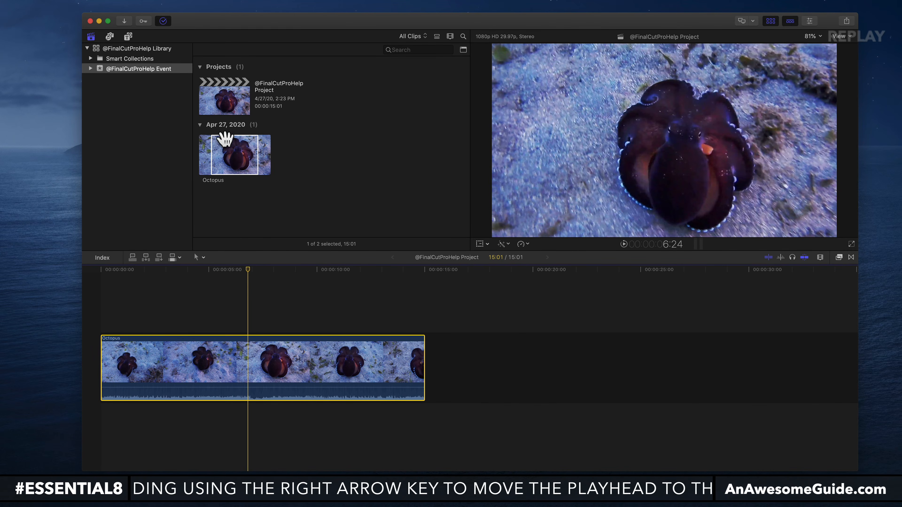
click(227, 145)
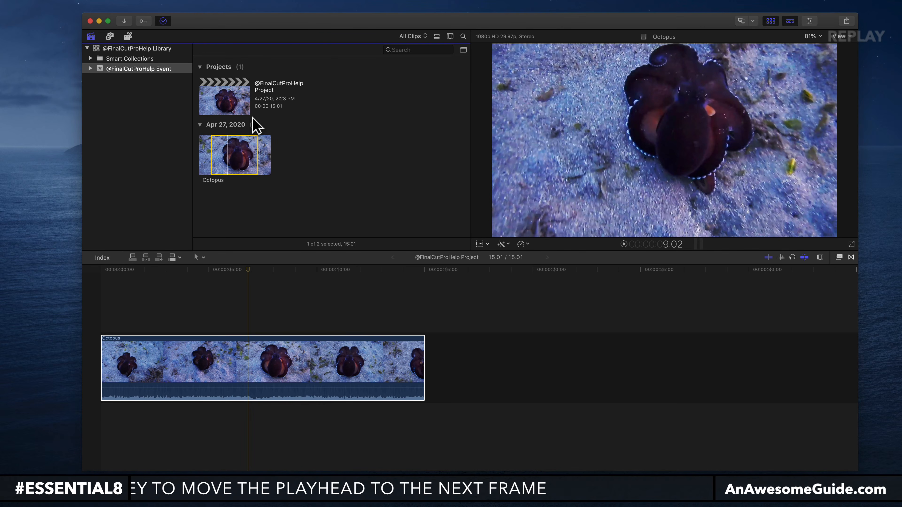
key(super+BackSpace)
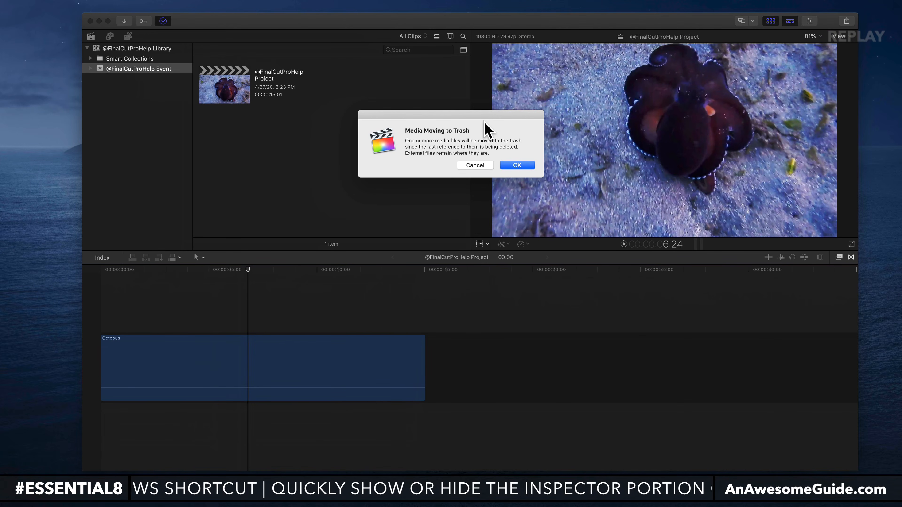
click(519, 165)
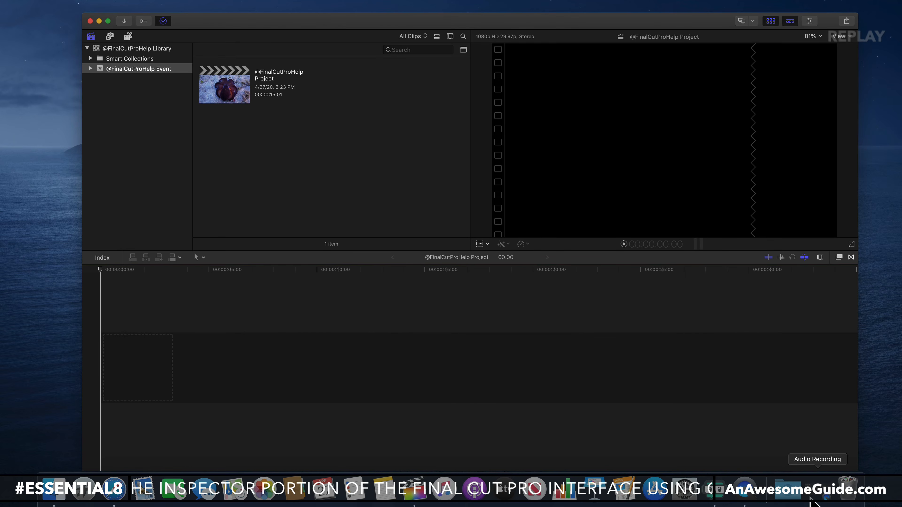
View the Trash in Finder, inspect Octopus.mp4 there, and close the Trash window.
click(847, 489)
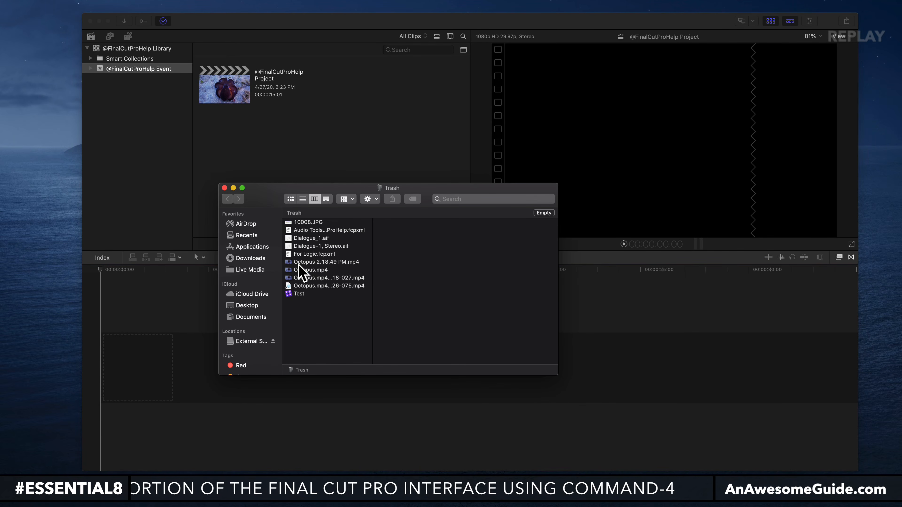
click(309, 271)
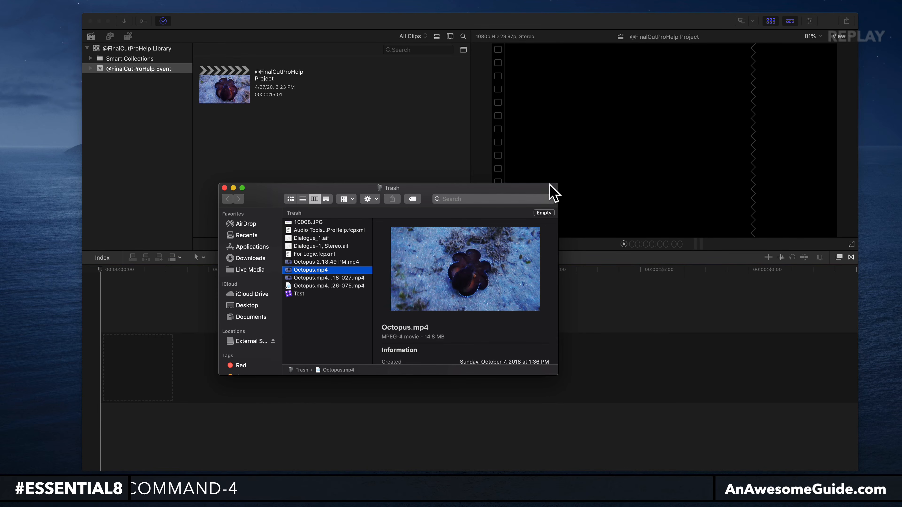
click(224, 188)
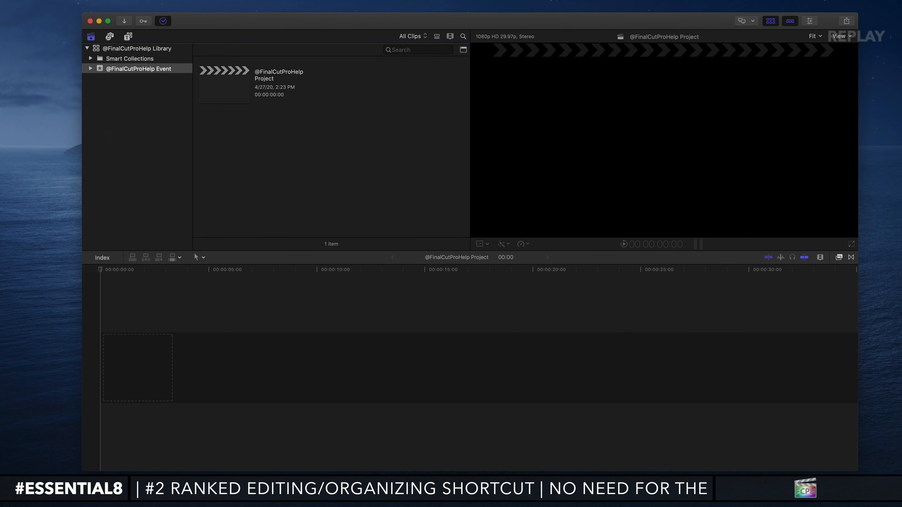
key(super+Tab)
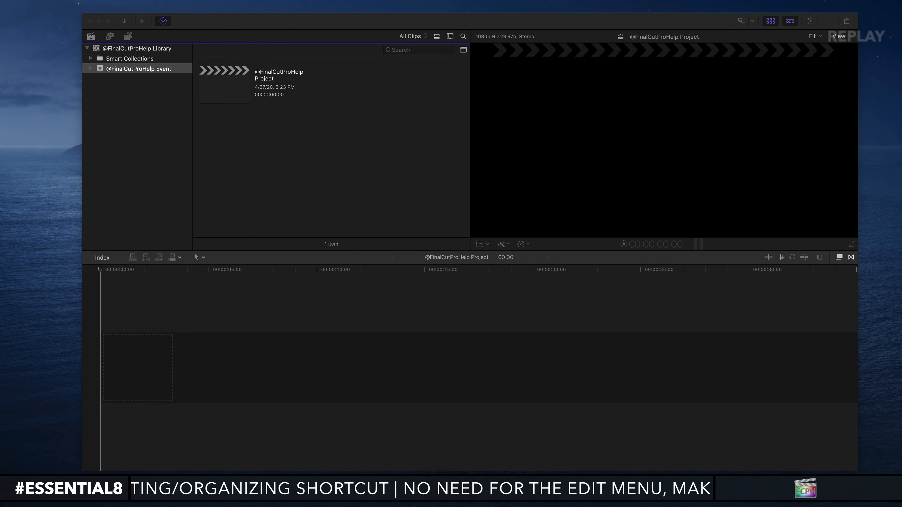